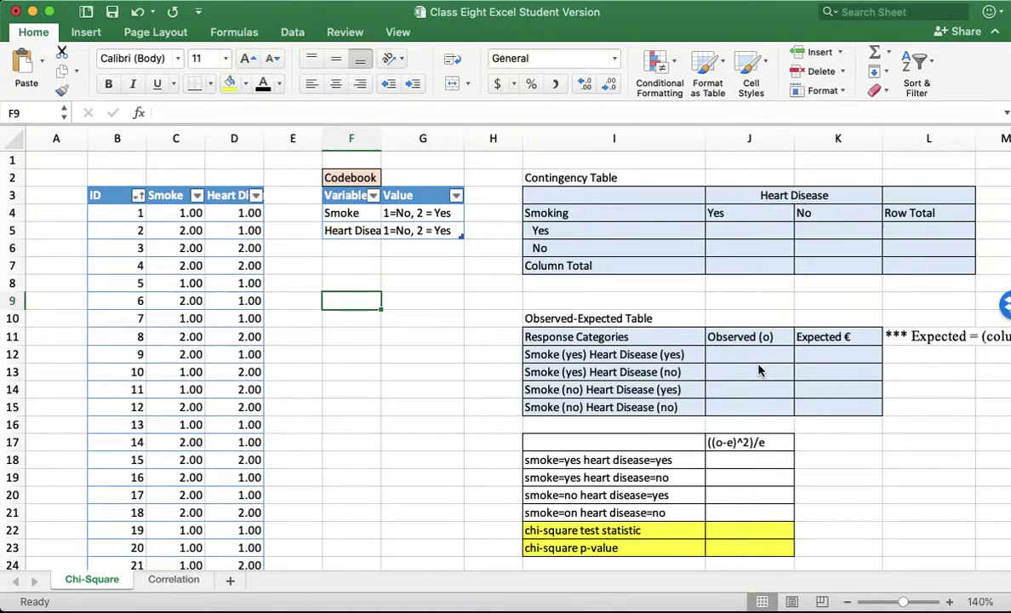
Widen column F so the codebook's variable names fit in full
left_click_drag(382, 143, 410, 149)
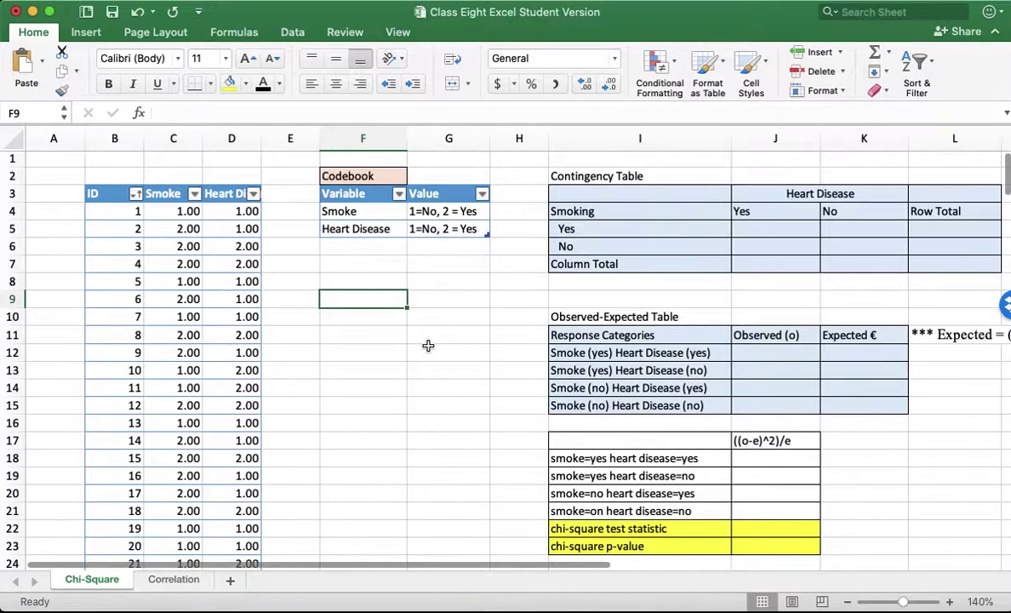
Review the ID, Smoke and Heart Disease data columns and the empty contingency table
left_click(122, 231)
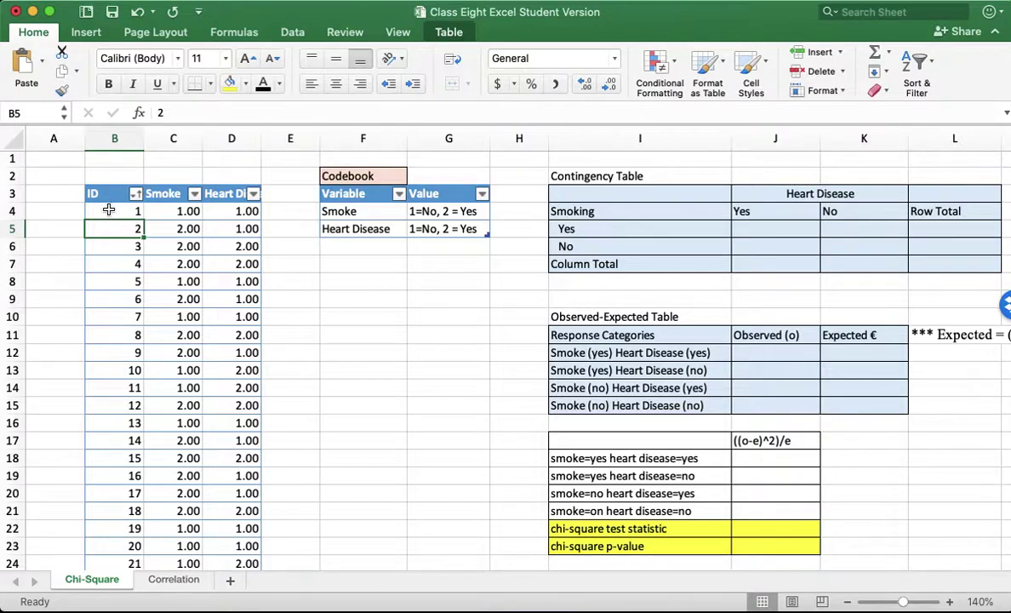
left_click(172, 213)
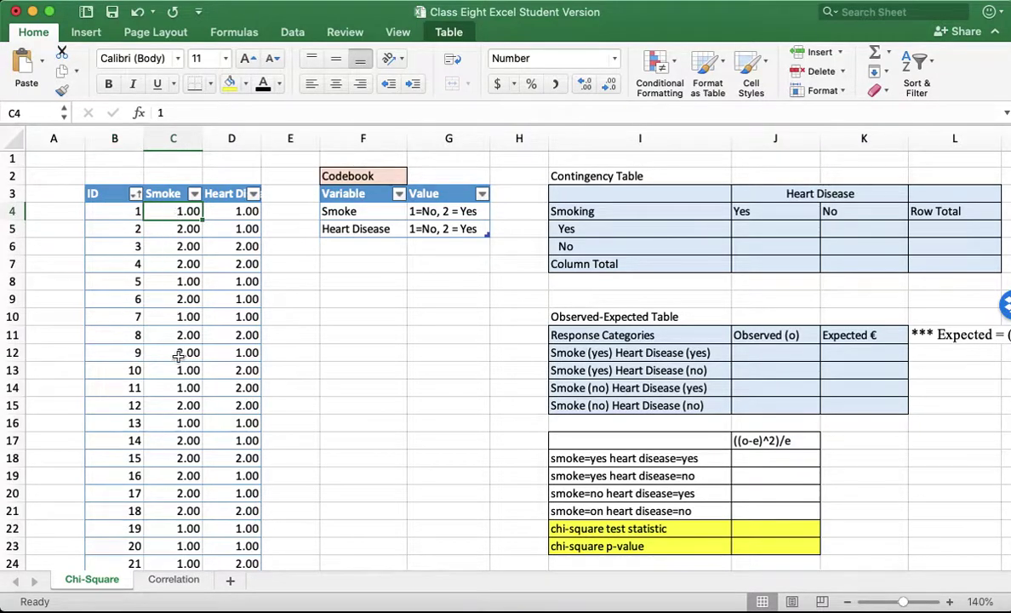
left_click(233, 214)
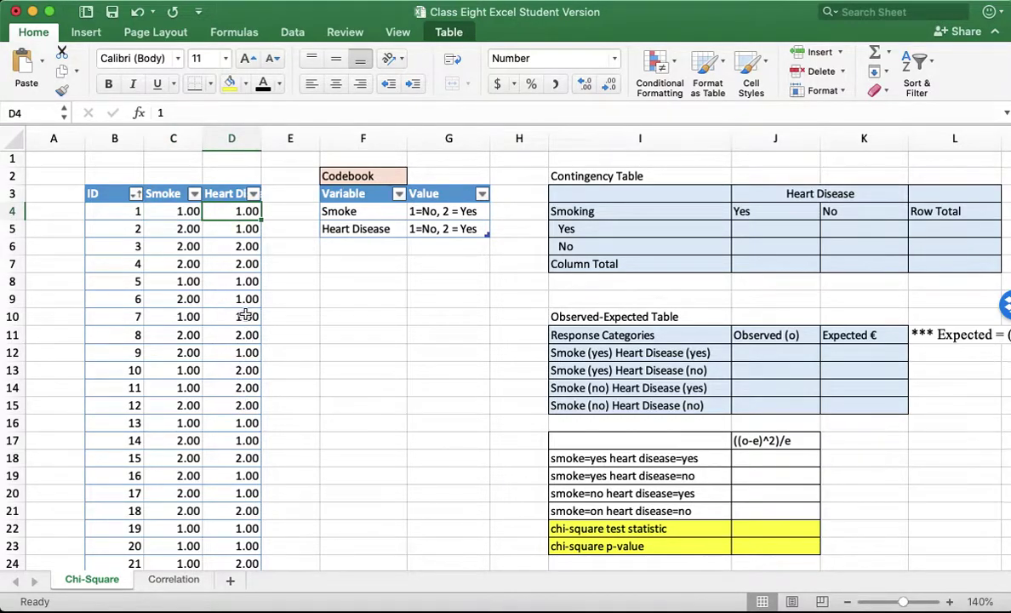
left_click(158, 206)
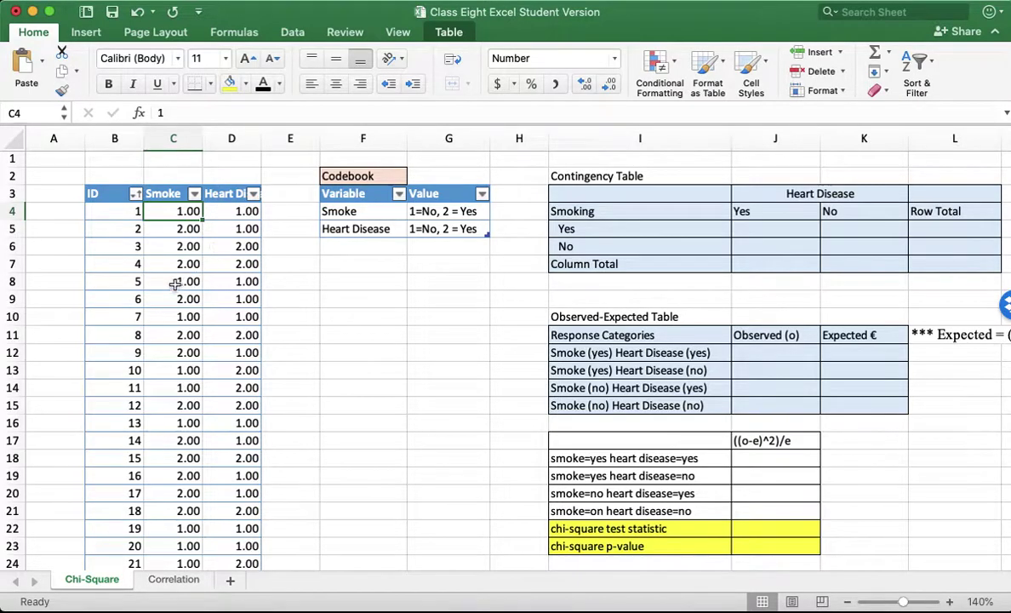
left_click(227, 216)
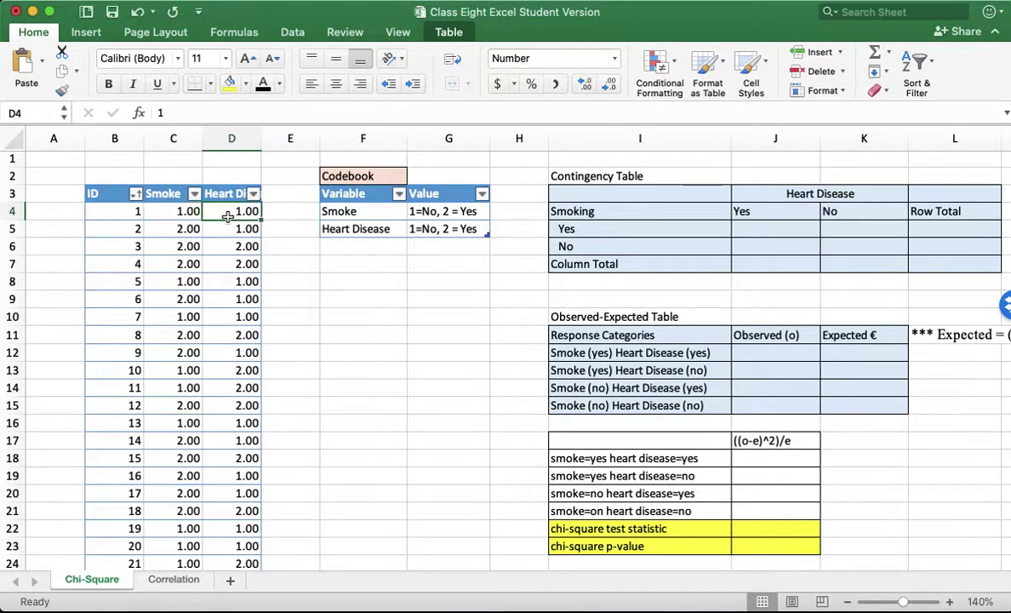
left_click(776, 232)
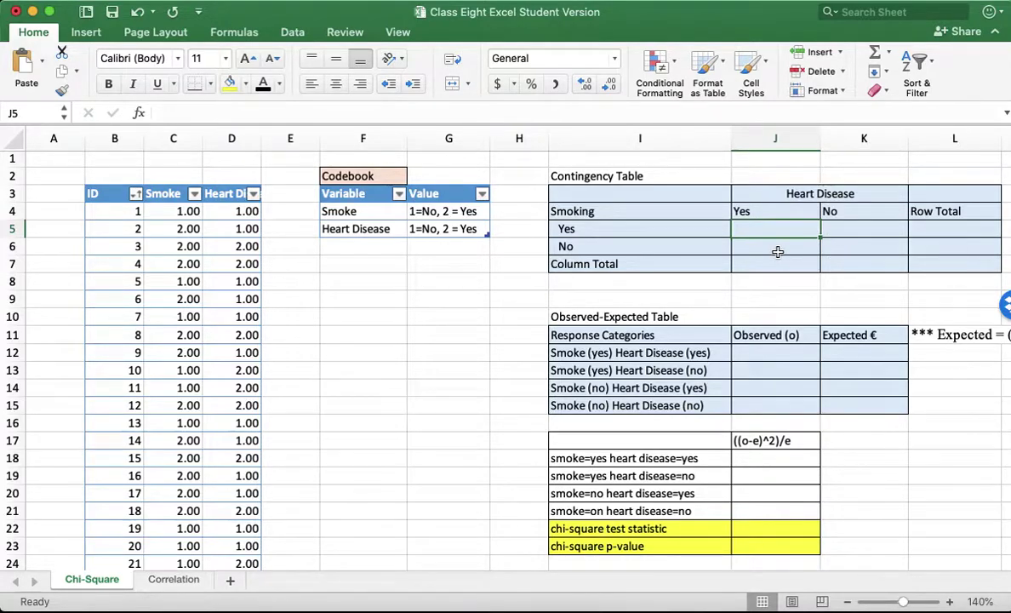
Sort the data table by Smoke and then by Heart Disease, both by values from smallest to largest
left_click(175, 215)
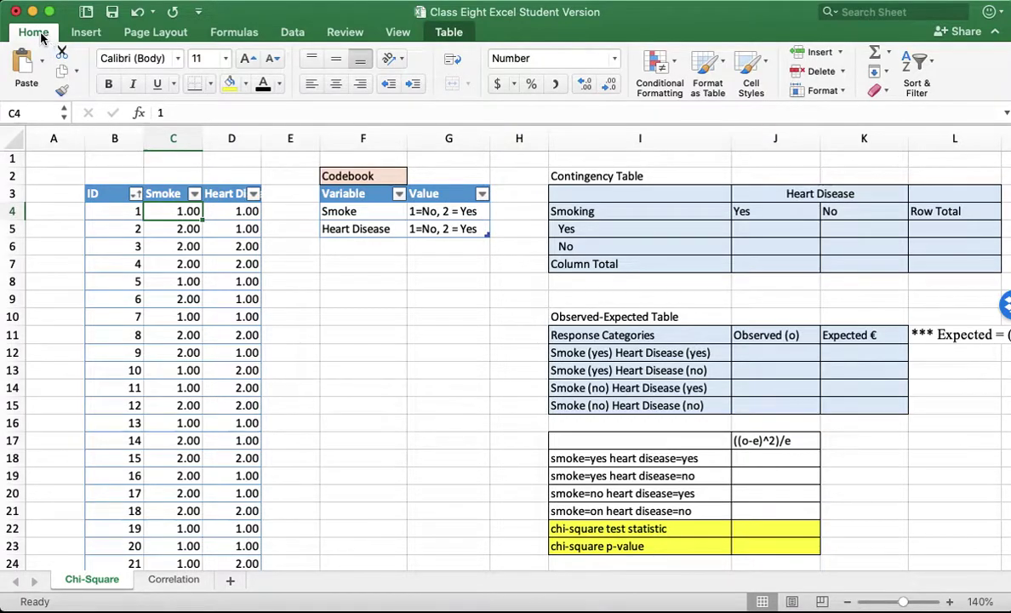
left_click(922, 63)
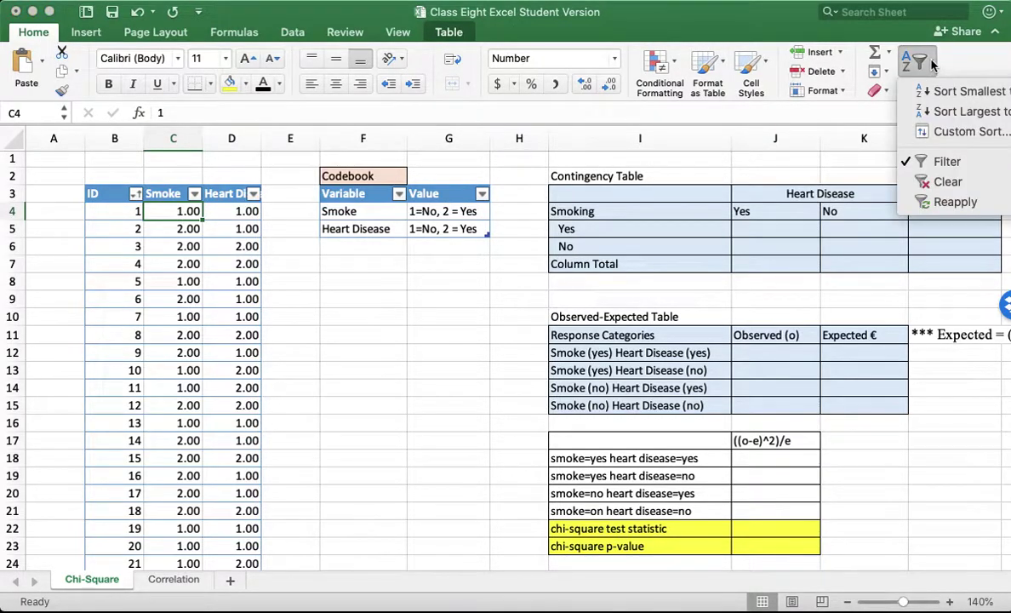
left_click(954, 132)
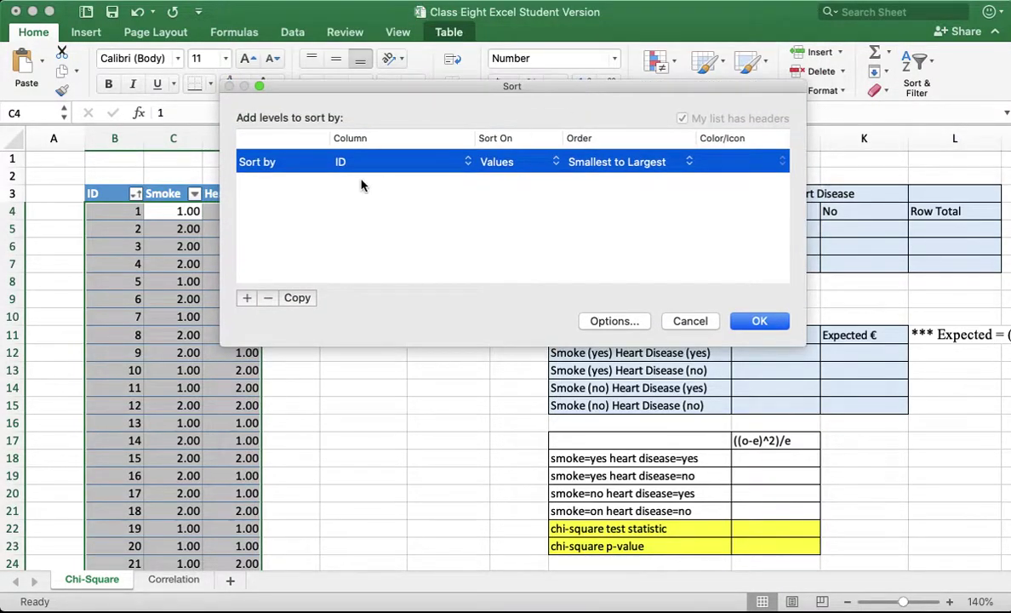
left_click(467, 163)
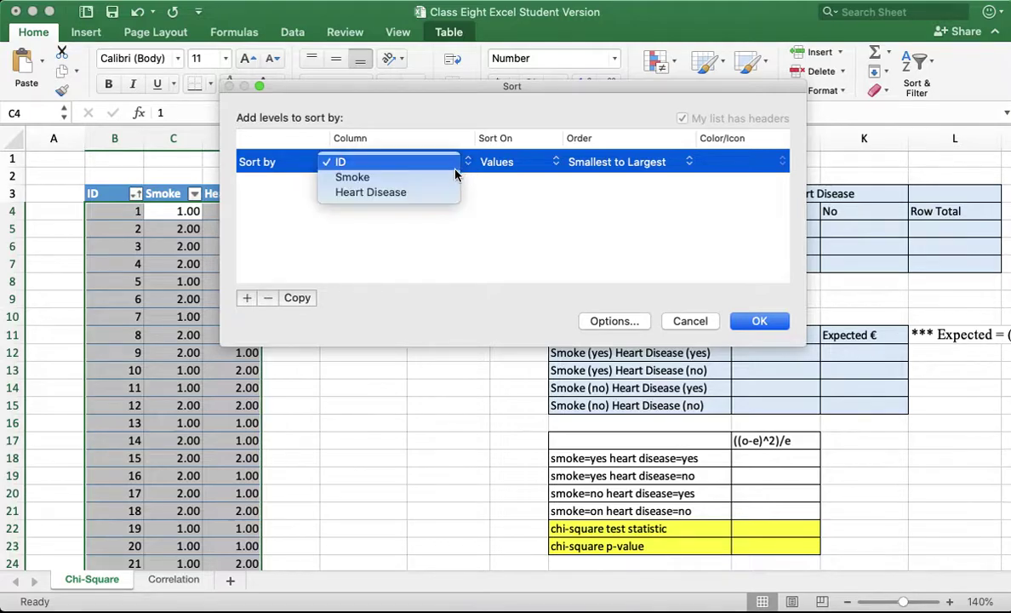
left_click(428, 178)
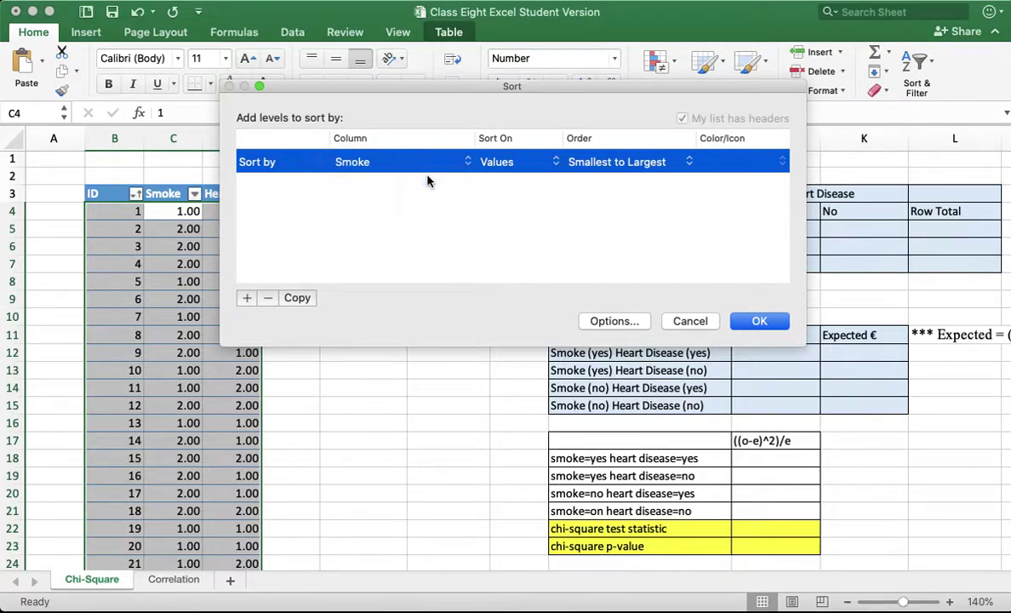
left_click(247, 298)
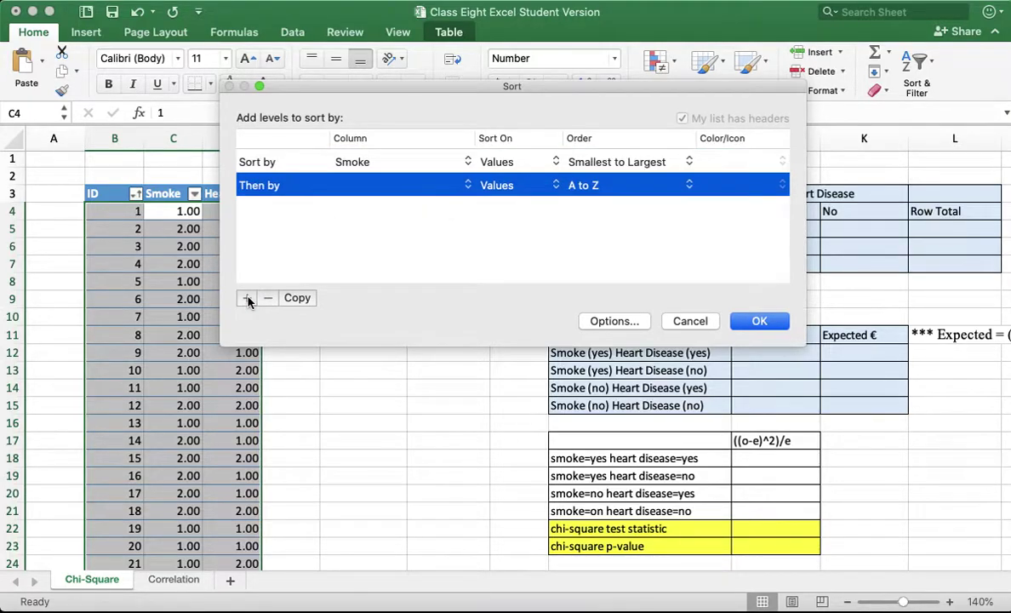
left_click(469, 189)
left_click(421, 218)
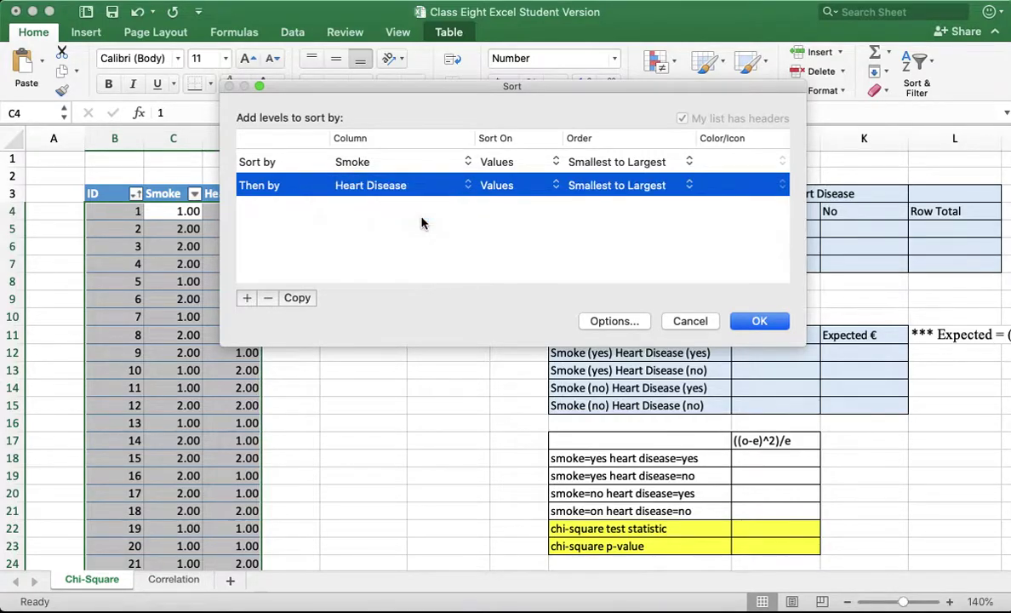
left_click(758, 322)
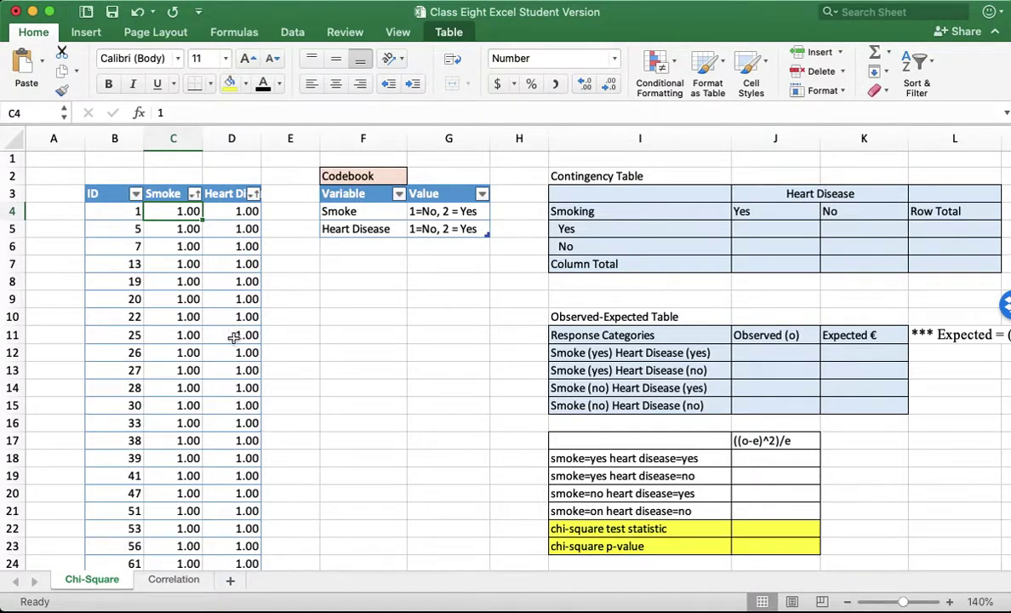
Clear the leftover calculations beside the data table in cells F68, F104 and F131
scroll(237, 383, "down", 6)
scroll(239, 383, "down", 10)
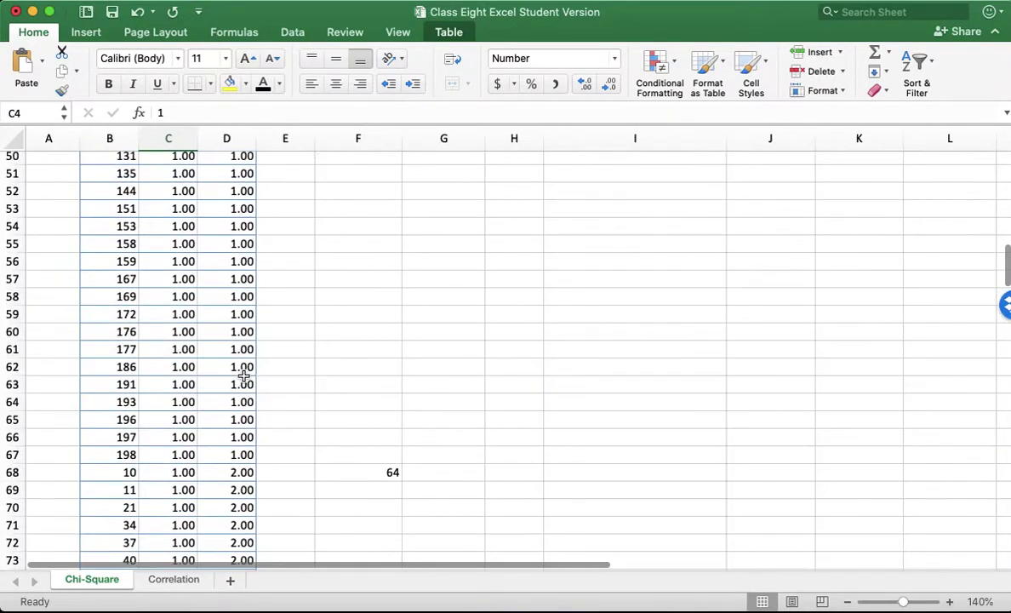
scroll(243, 377, "down", 2)
left_click(360, 358)
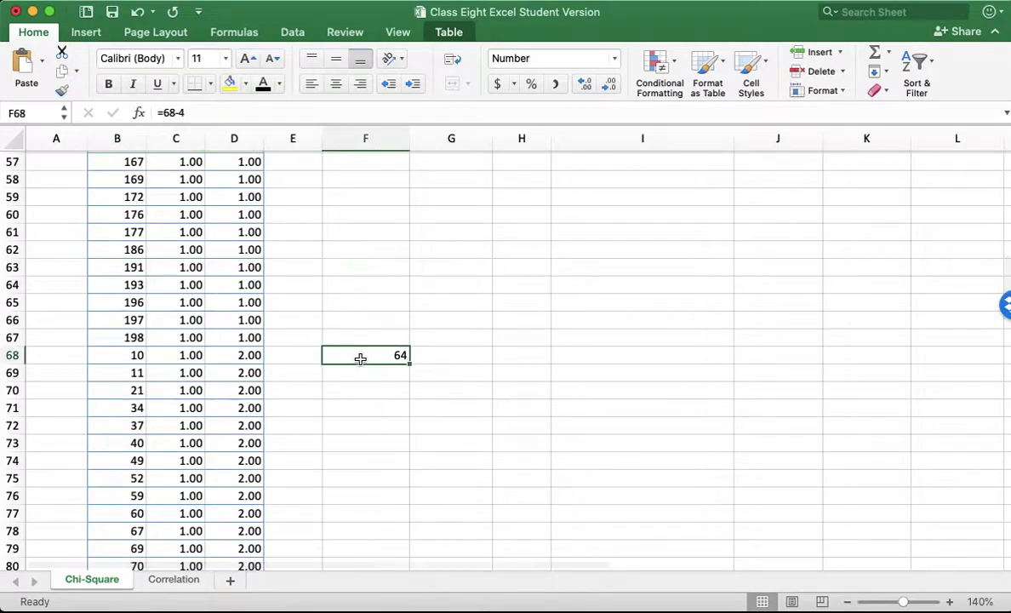
key("Delete")
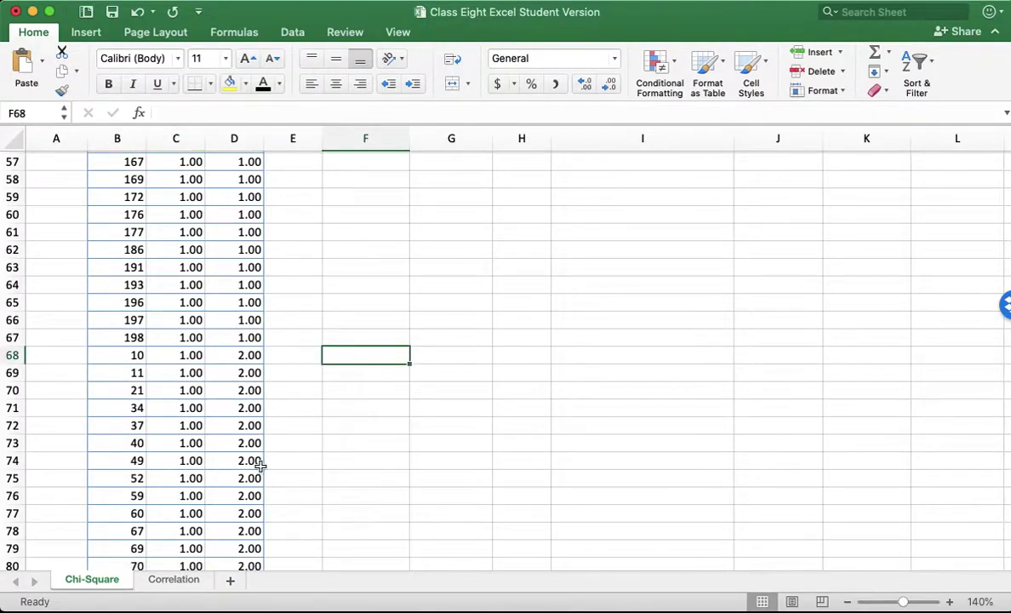
scroll(266, 465, "down", 13)
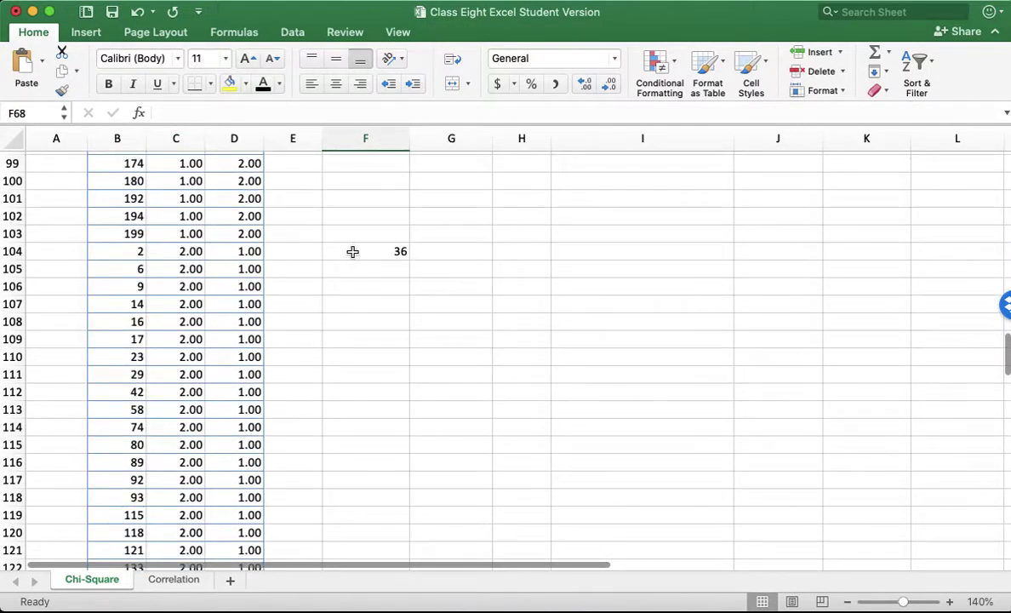
left_click(352, 252)
key("Delete")
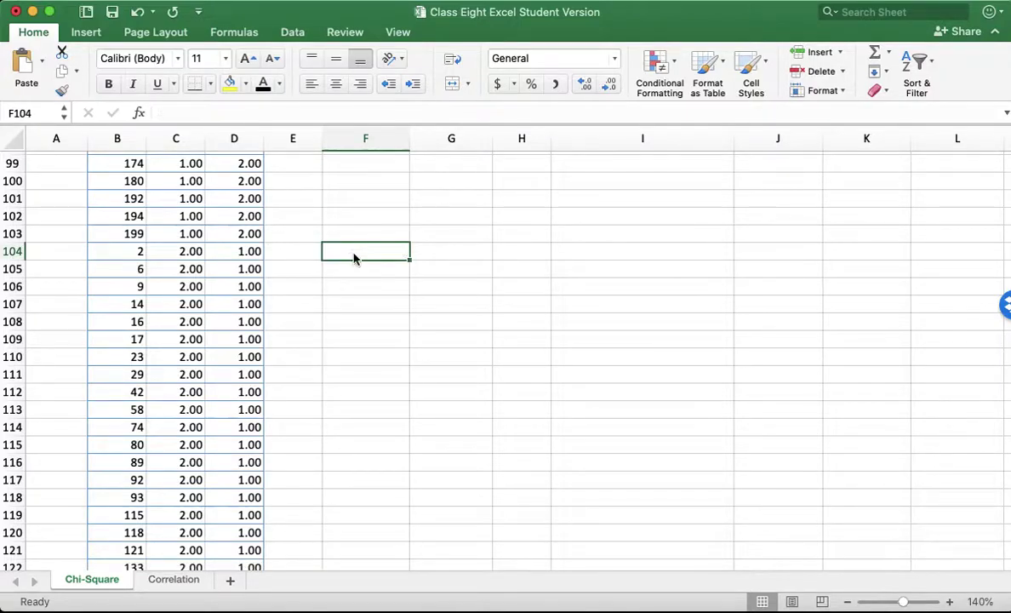
scroll(354, 257, "down", 9)
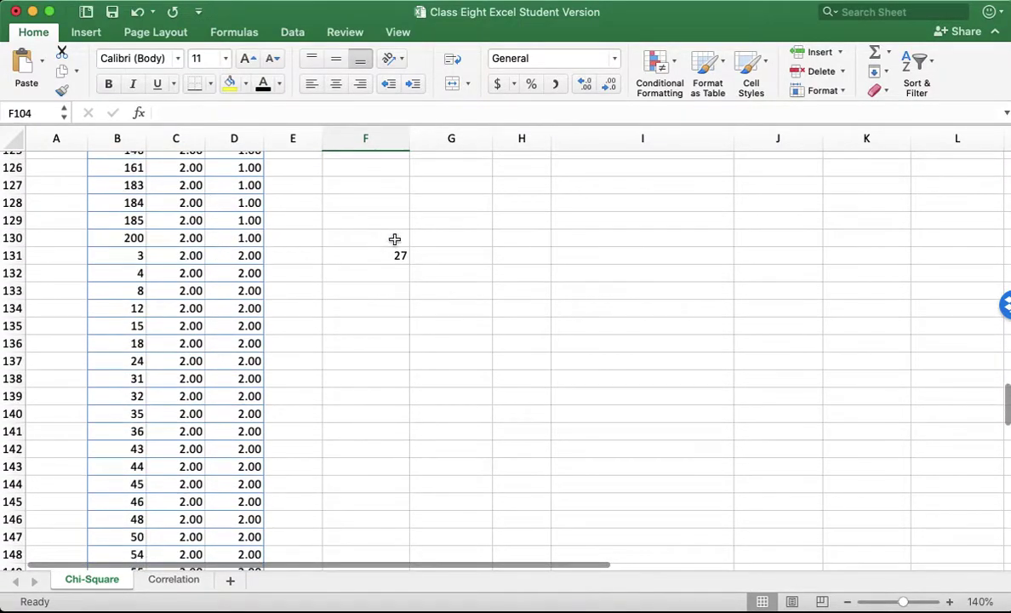
left_click(383, 256)
key("Delete")
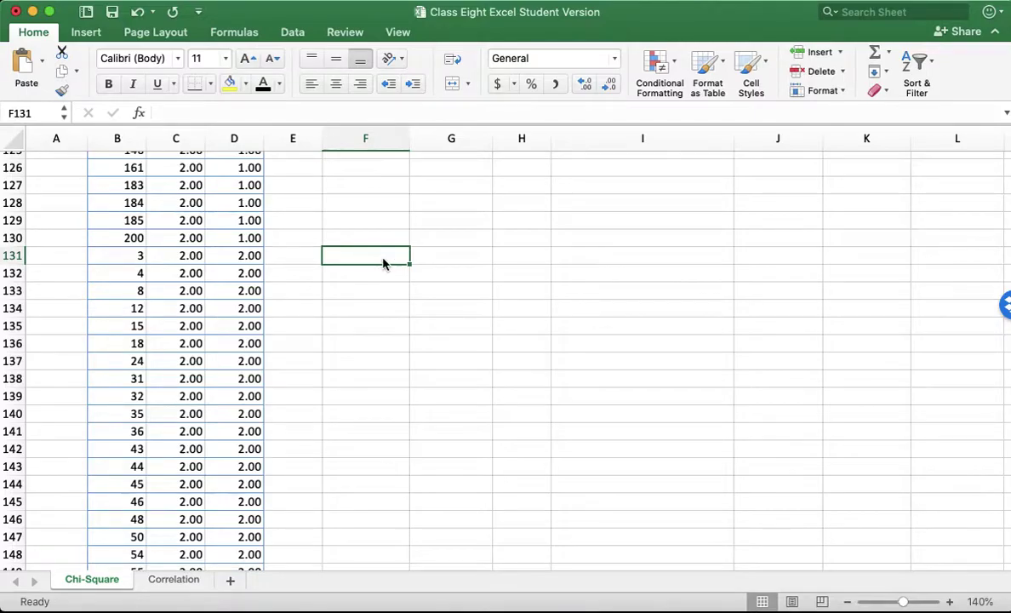
Enter =count(C4:C67) in the contingency table's Smoking No, Heart Disease No cell (K6)
scroll(383, 264, "up", 20)
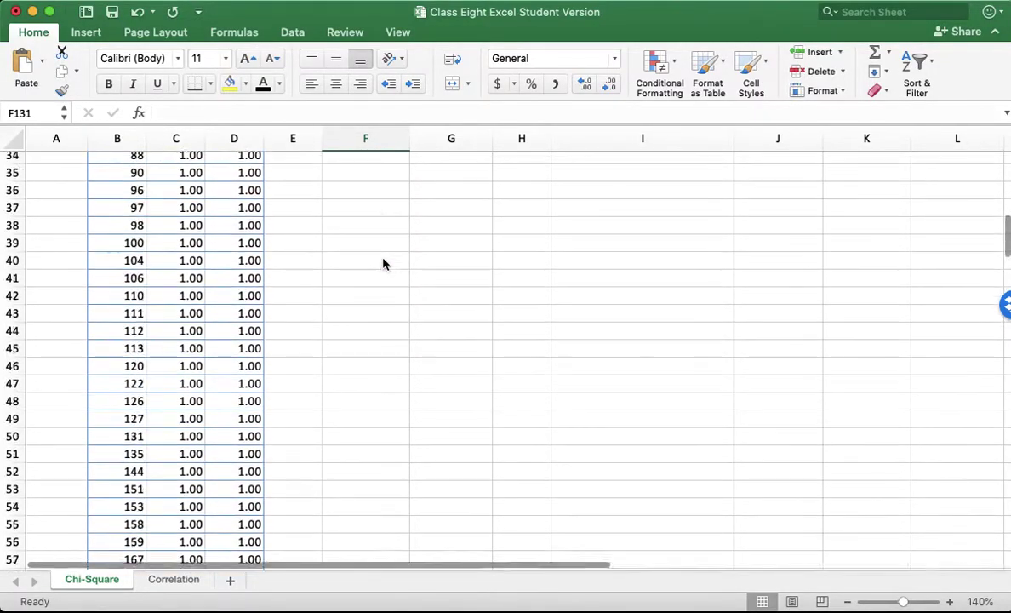
scroll(383, 264, "up", 8)
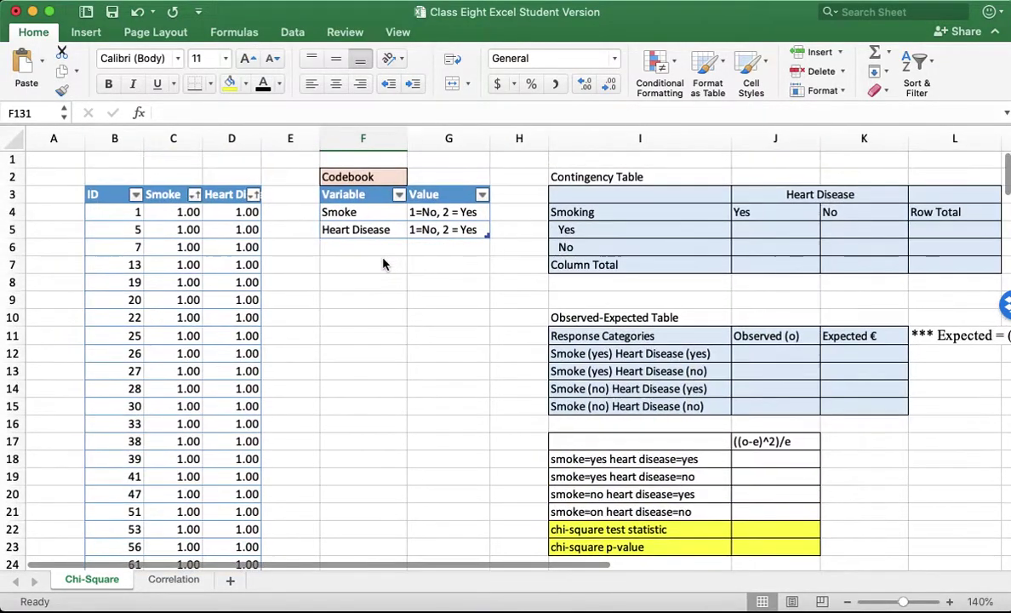
left_click(765, 230)
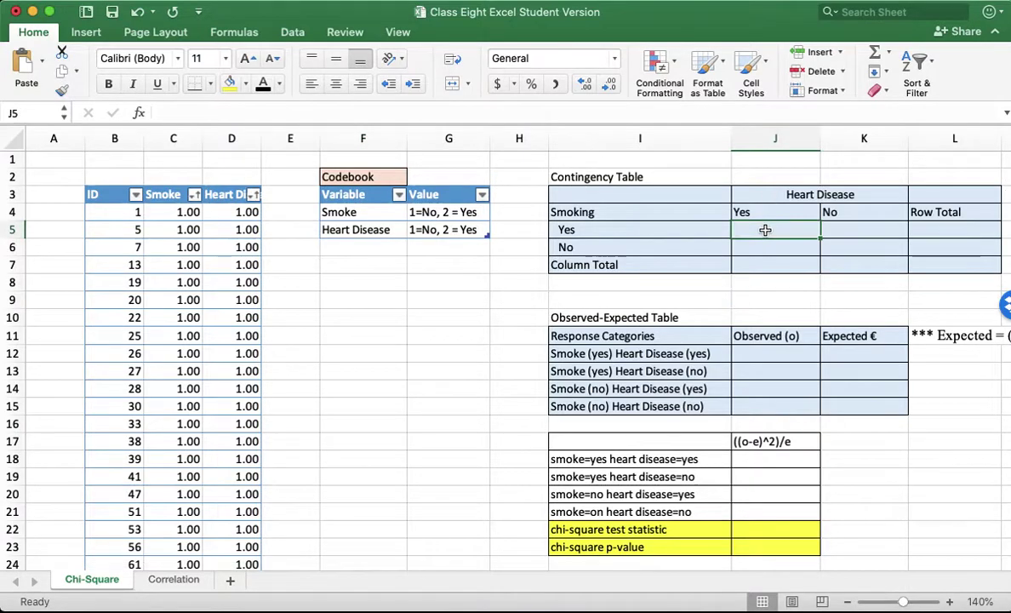
left_click(858, 247)
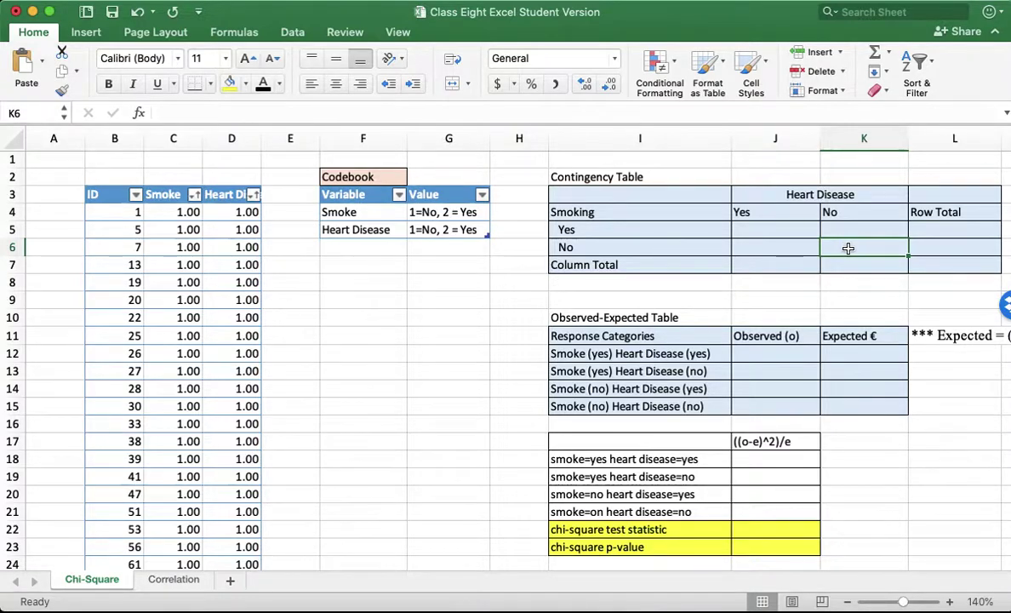
type("=")
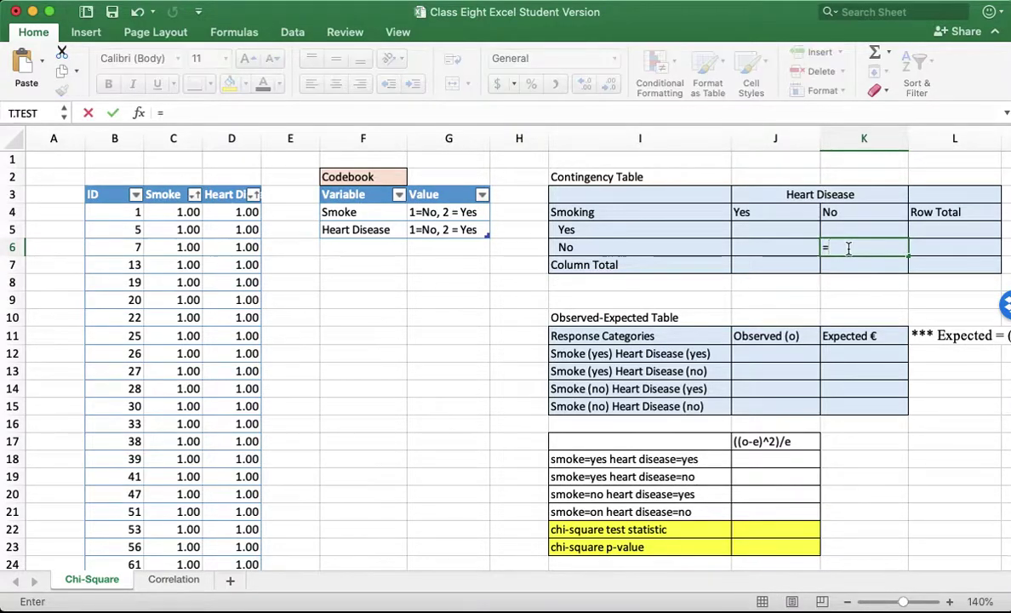
type("count(")
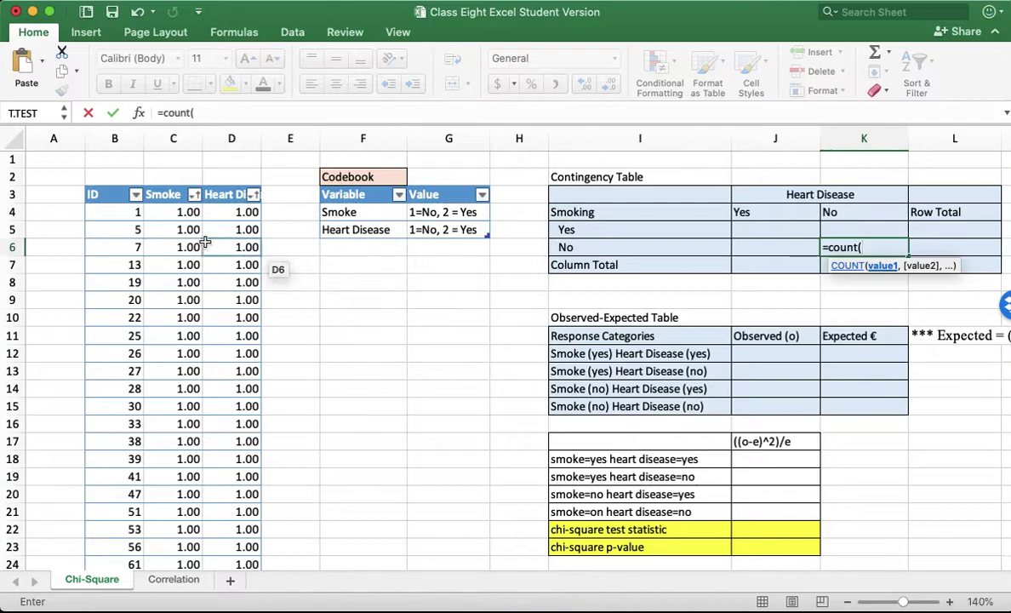
left_click_drag(170, 211, 165, 369)
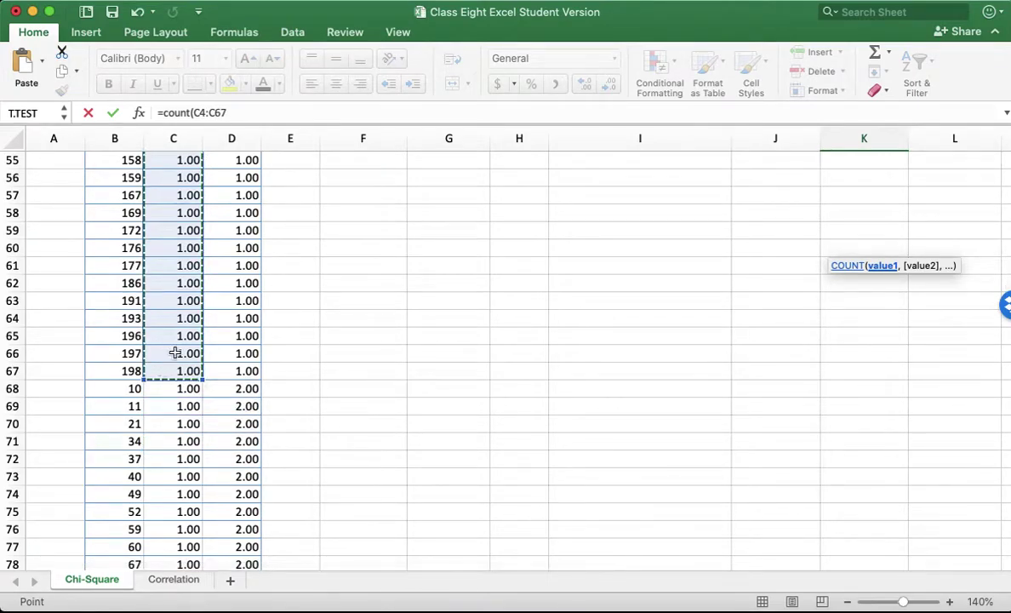
left_click(249, 113)
type(")")
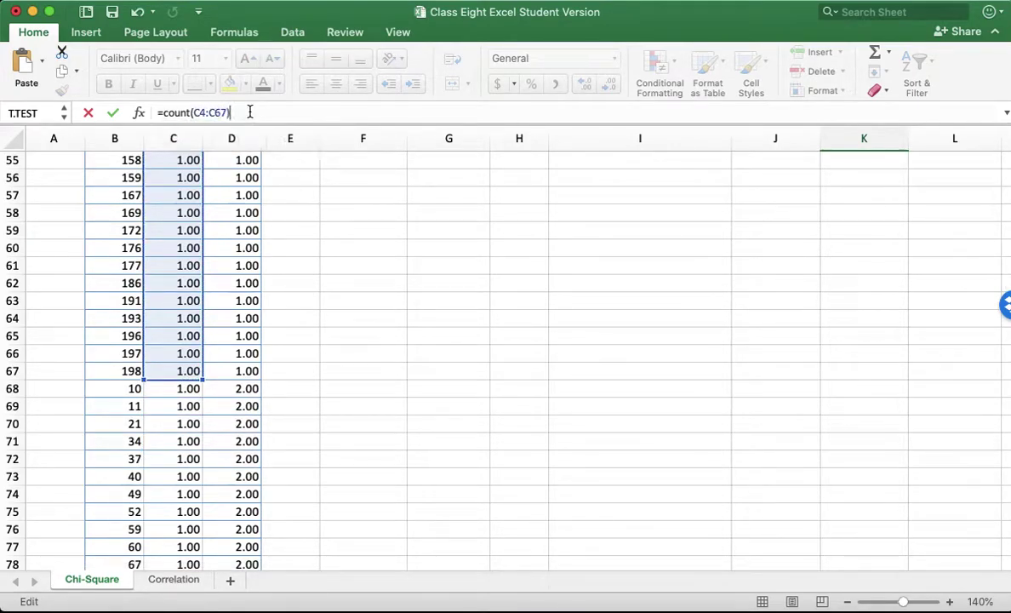
key("Return")
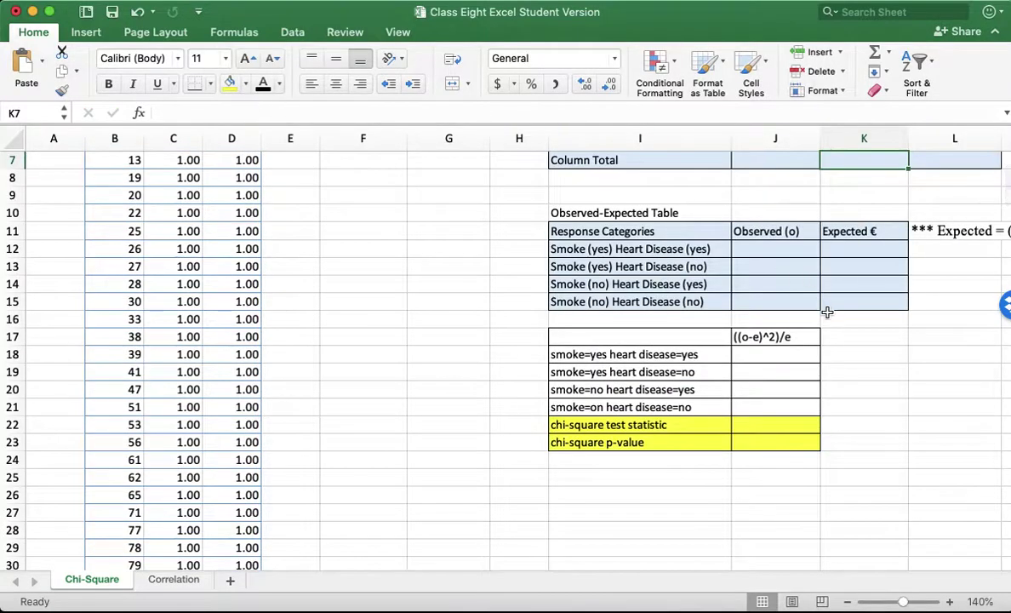
Enter =count(C68:C103) in the contingency table's Smoking No, Heart Disease Yes cell (J6)
scroll(827, 312, "up", 3)
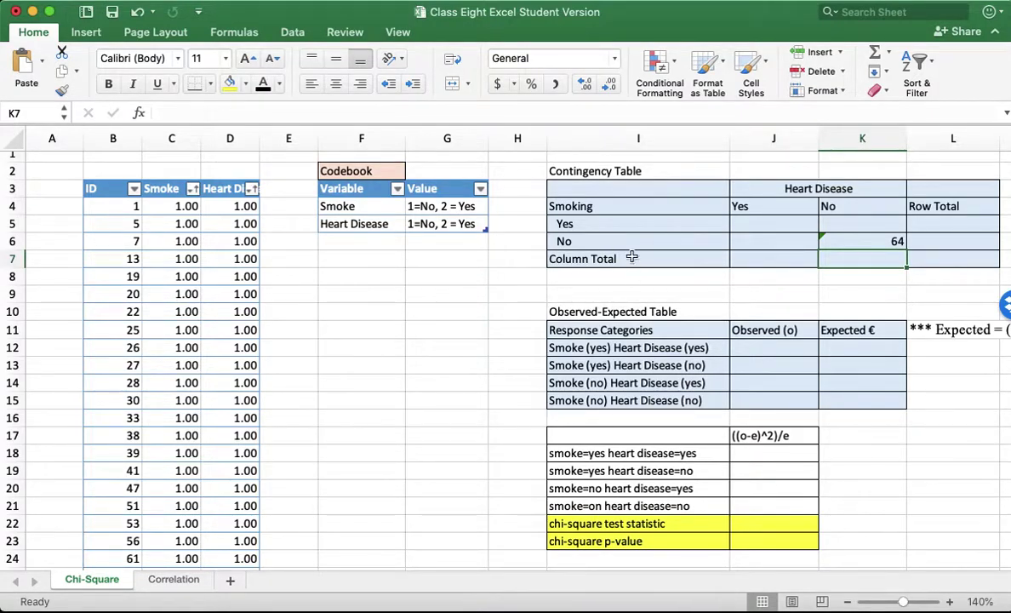
left_click(755, 245)
type("=")
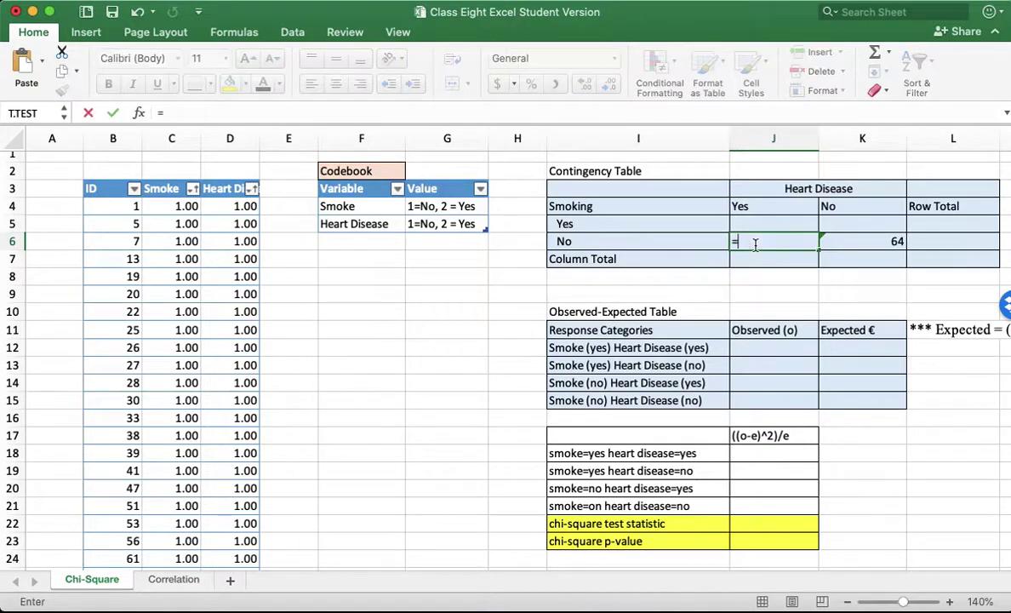
type("count(")
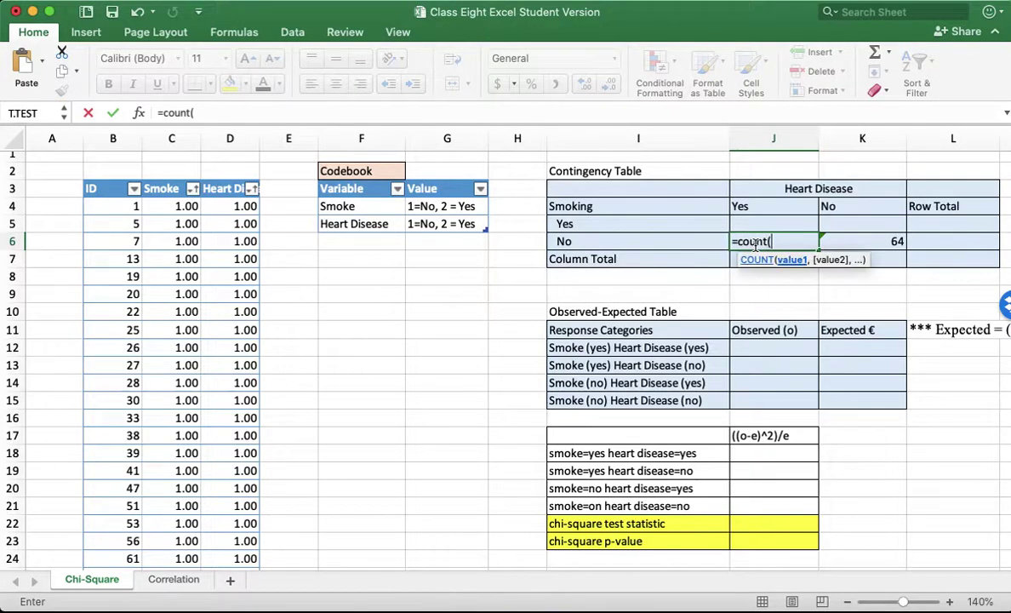
scroll(219, 489, "down", 10)
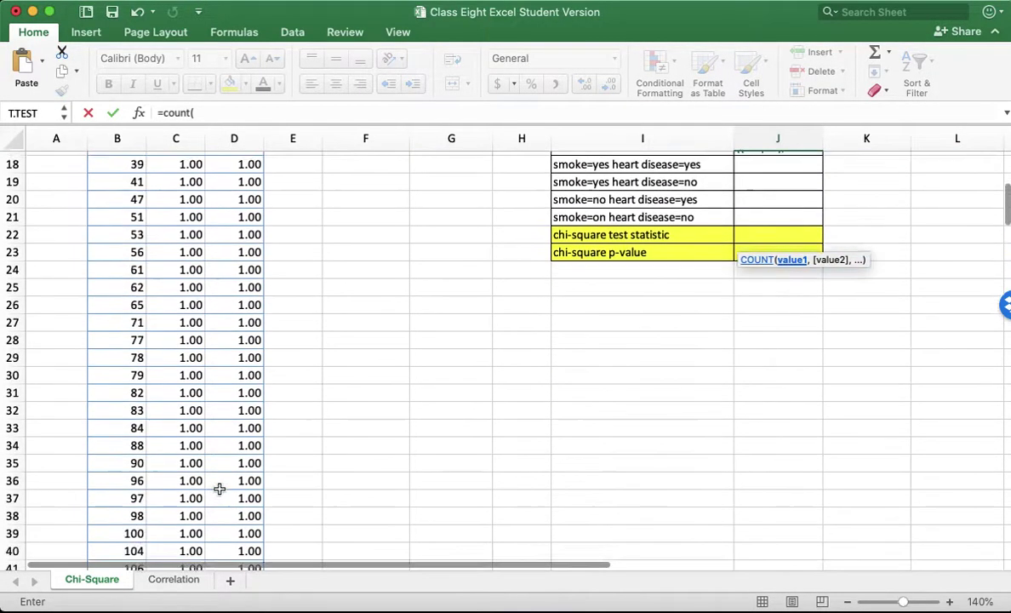
scroll(219, 488, "down", 10)
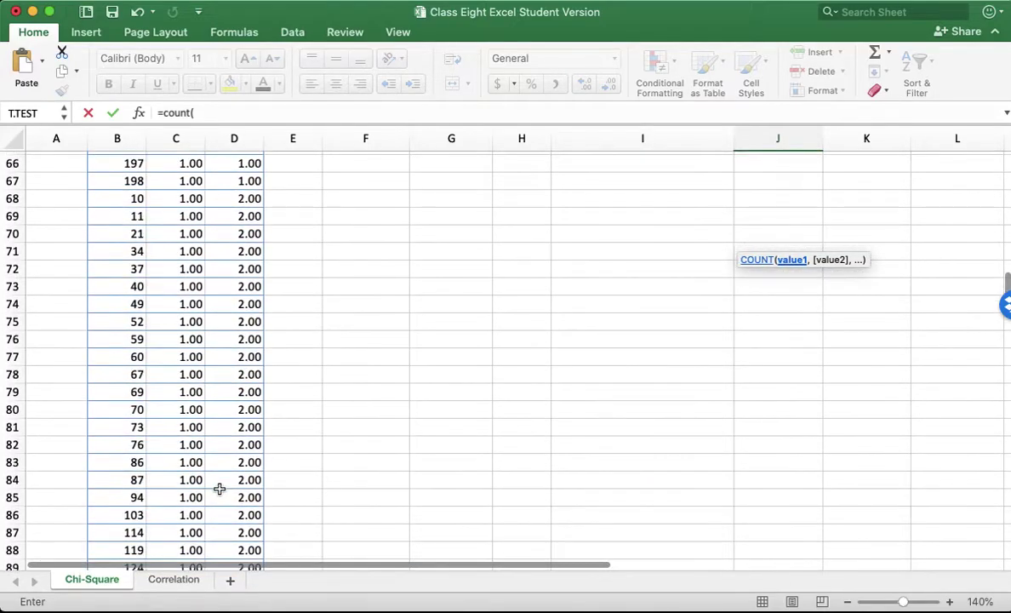
scroll(214, 459, "up", 1)
left_click_drag(184, 225, 159, 579)
left_click_drag(159, 579, 166, 375)
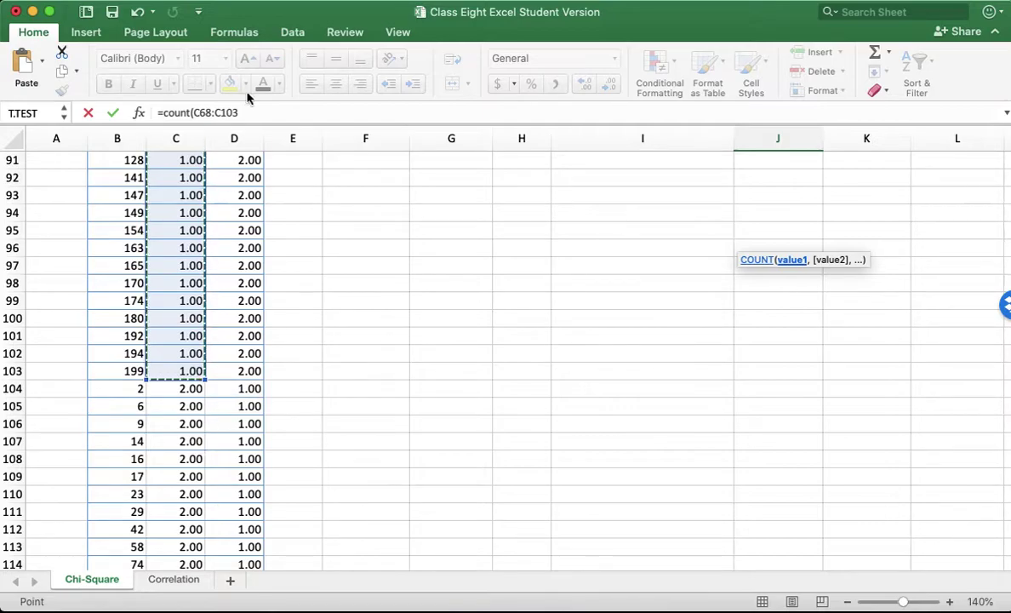
left_click(283, 113)
type(")")
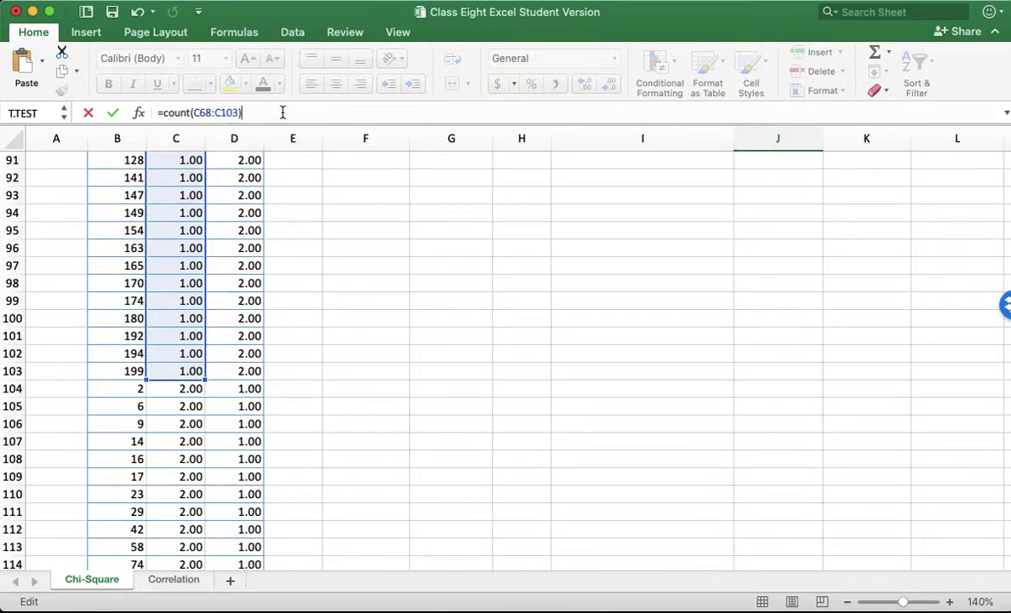
key("Return")
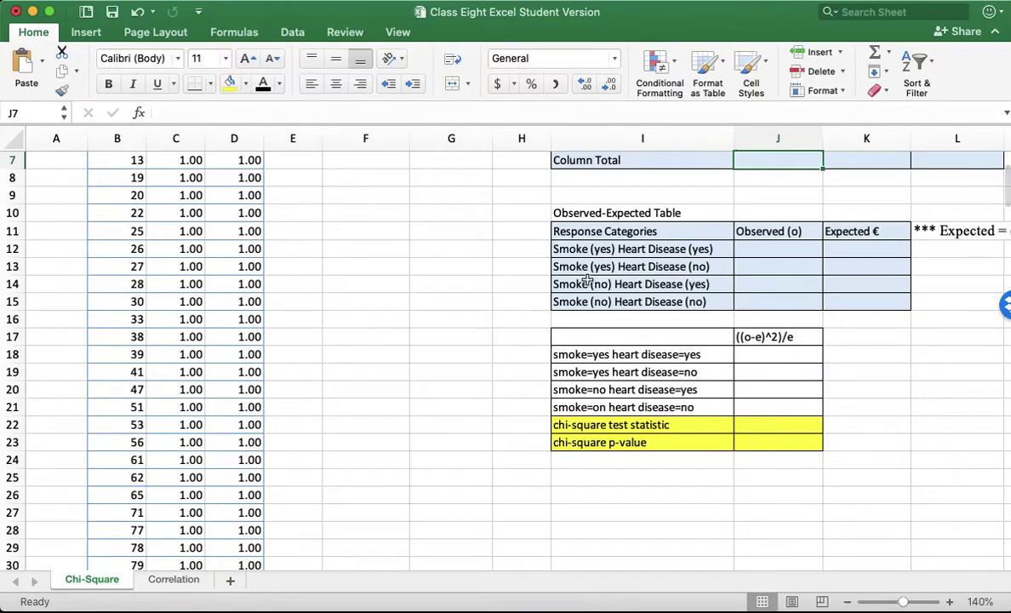
Enter =count(C104:C130) in the contingency table's Smoking Yes, Heart Disease No cell (K5)
scroll(588, 280, "up", 2)
scroll(588, 281, "up", 1)
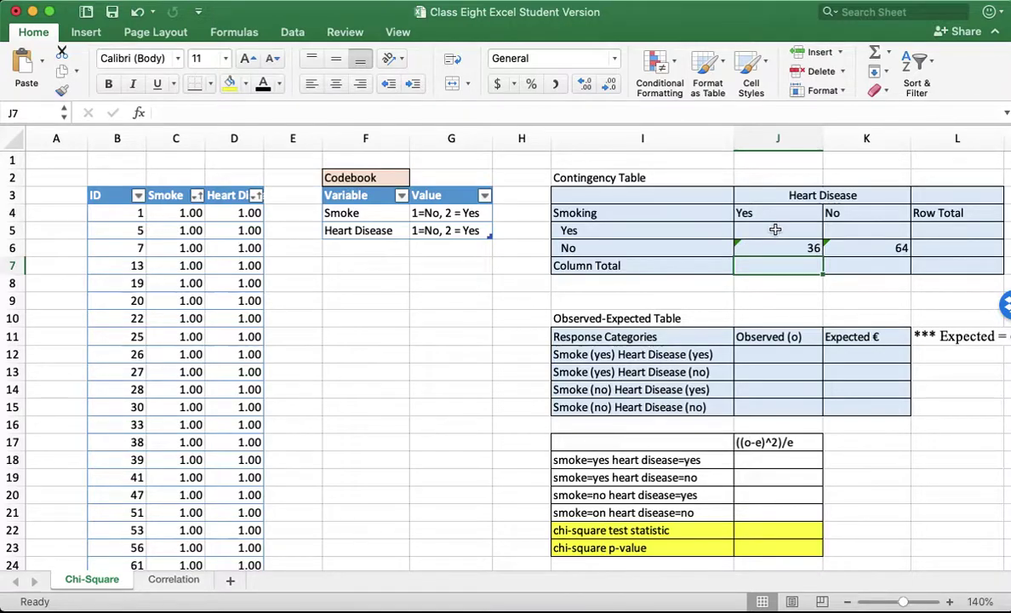
left_click(863, 230)
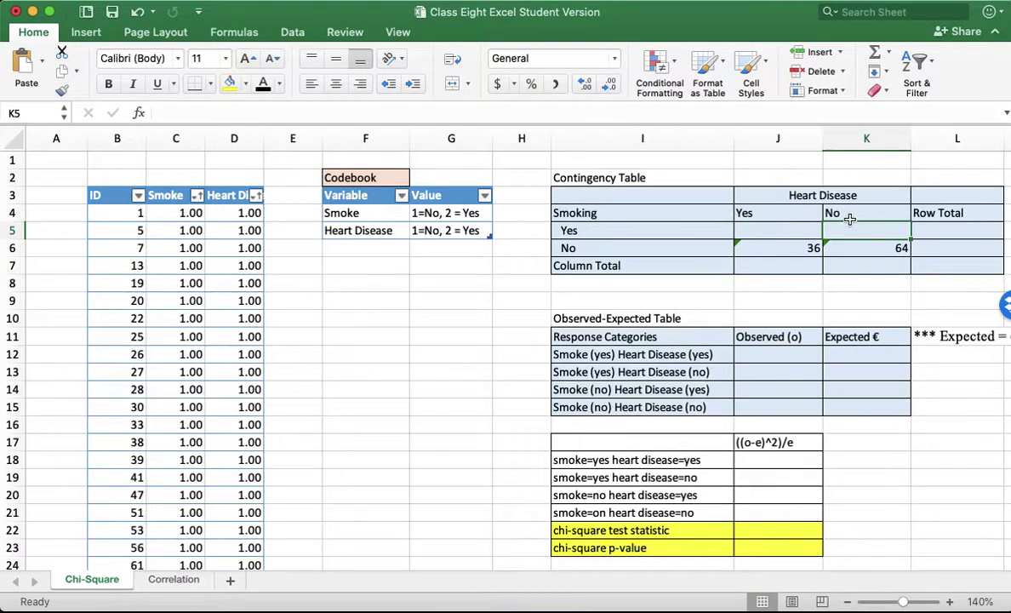
type("=count")
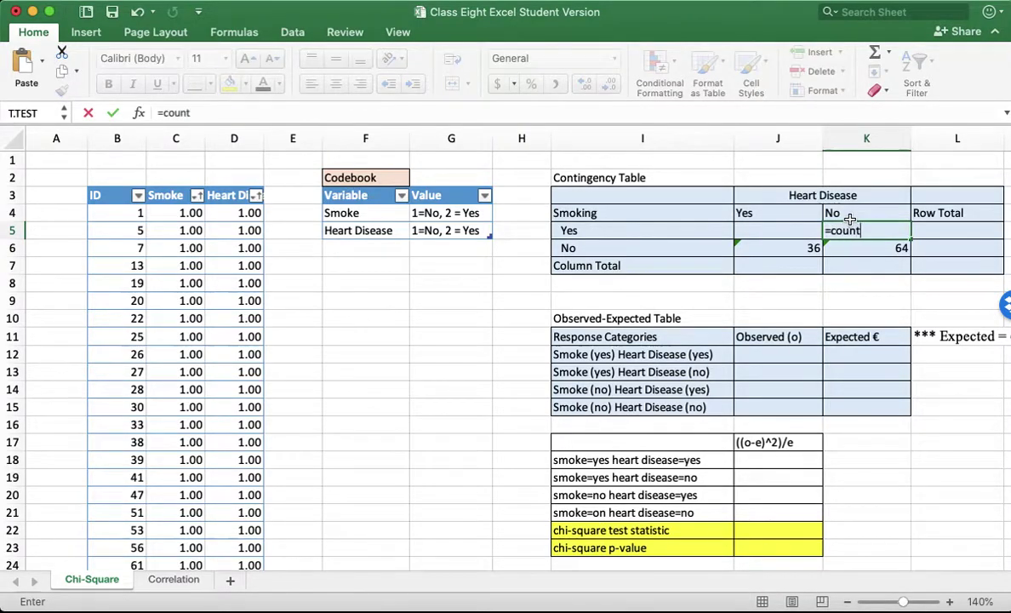
type("(")
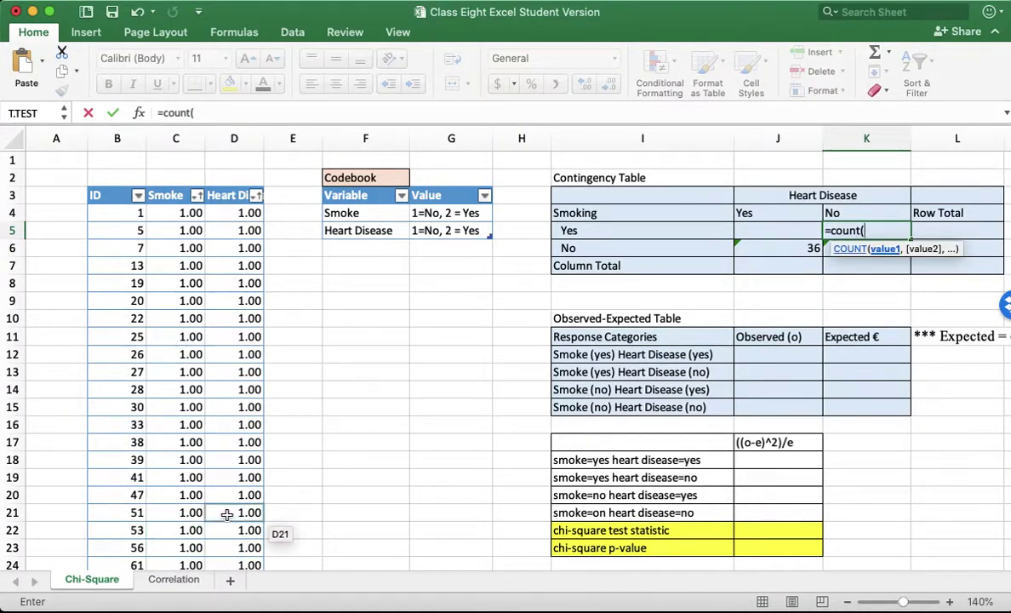
scroll(226, 514, "down", 15)
scroll(227, 514, "down", 10)
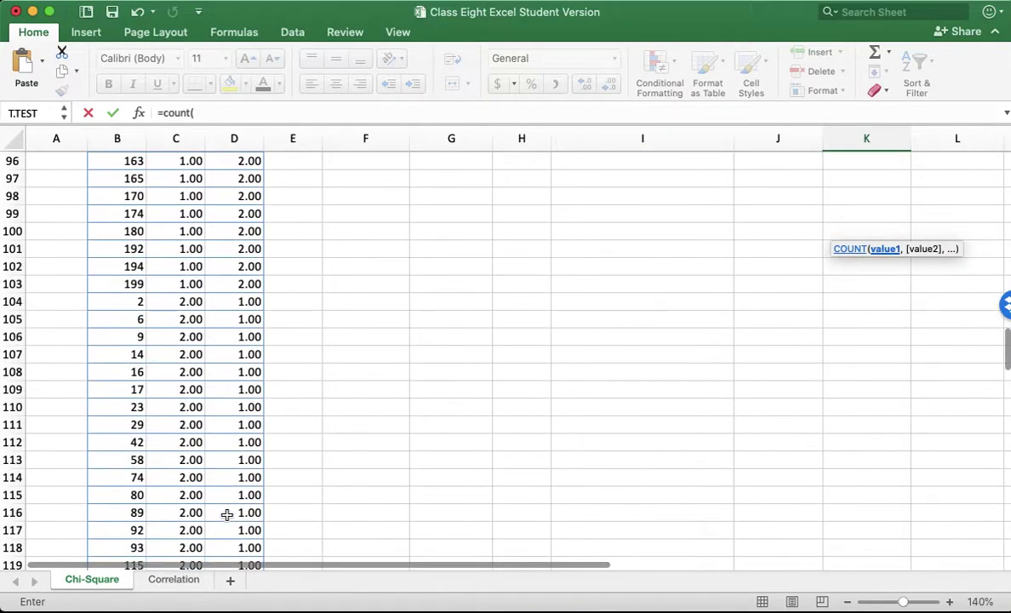
mouse_move(172, 302)
left_mouse_down()
mouse_move(158, 411)
mouse_move(191, 490)
mouse_move(156, 598)
mouse_move(152, 361)
mouse_move(174, 284)
left_mouse_up()
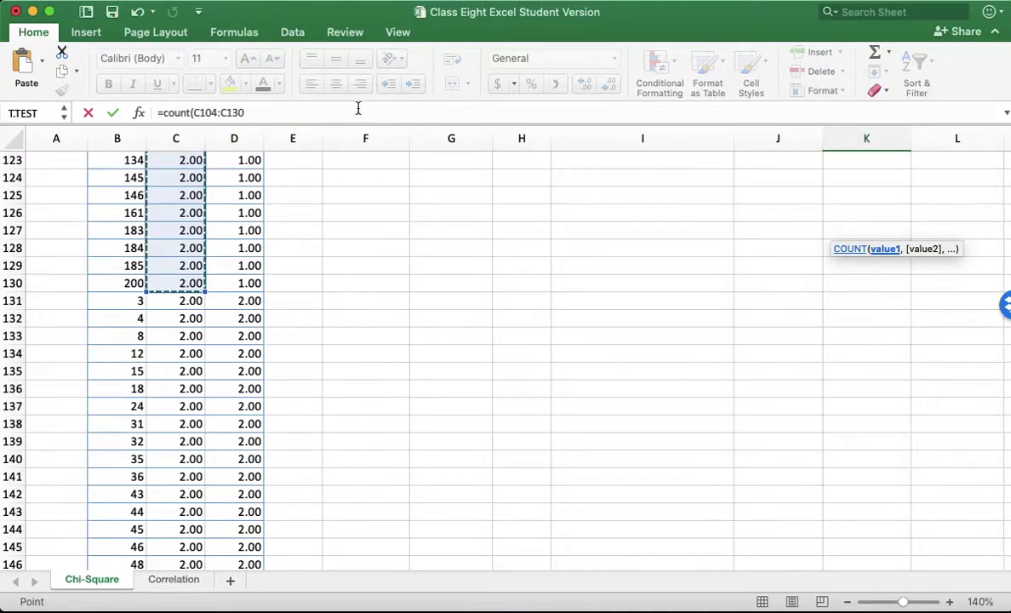
left_click(284, 112)
type(")")
key("Return")
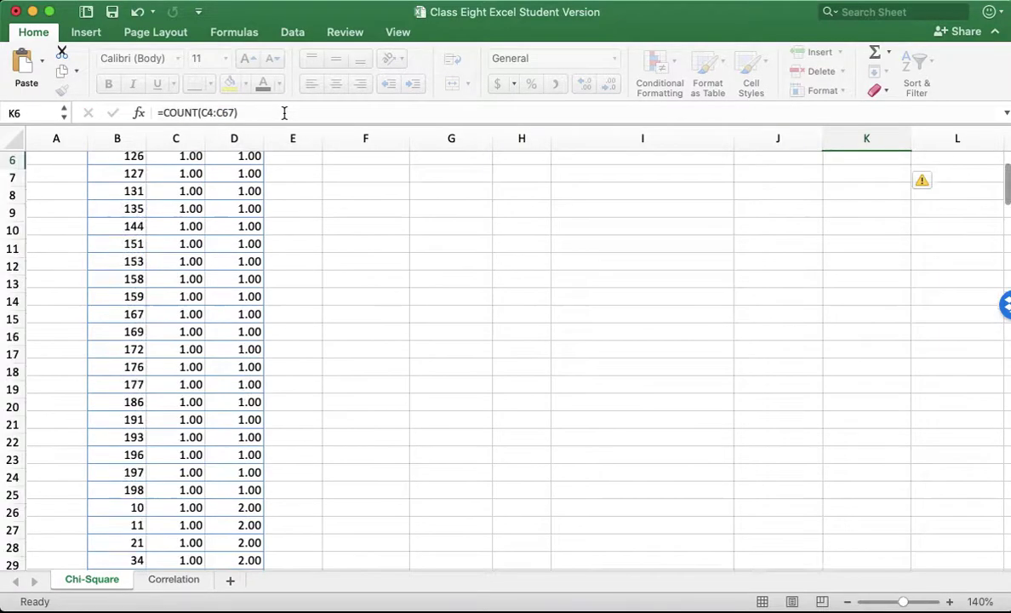
Enter =count(C131:C203) in the contingency table's Smoking Yes, Heart Disease Yes cell (J5)
scroll(804, 324, "up", 1)
scroll(804, 323, "up", 1)
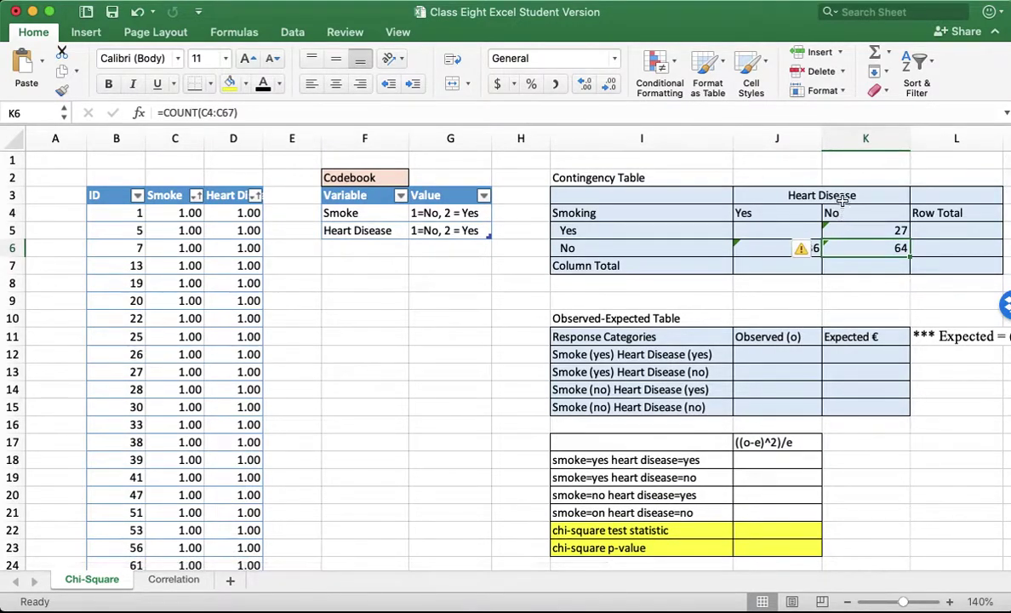
left_click(787, 231)
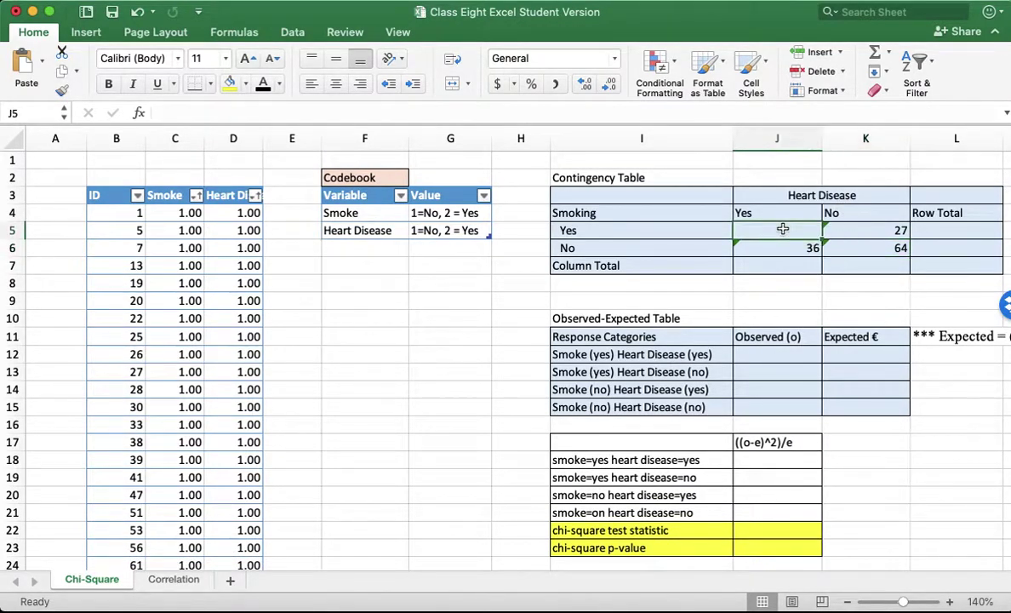
type("=count")
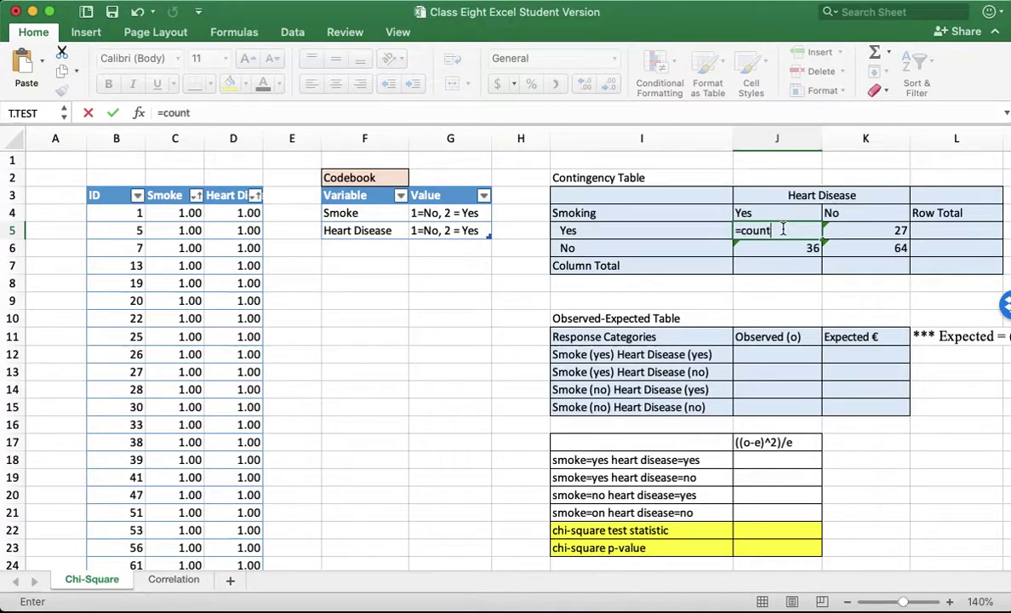
type("(")
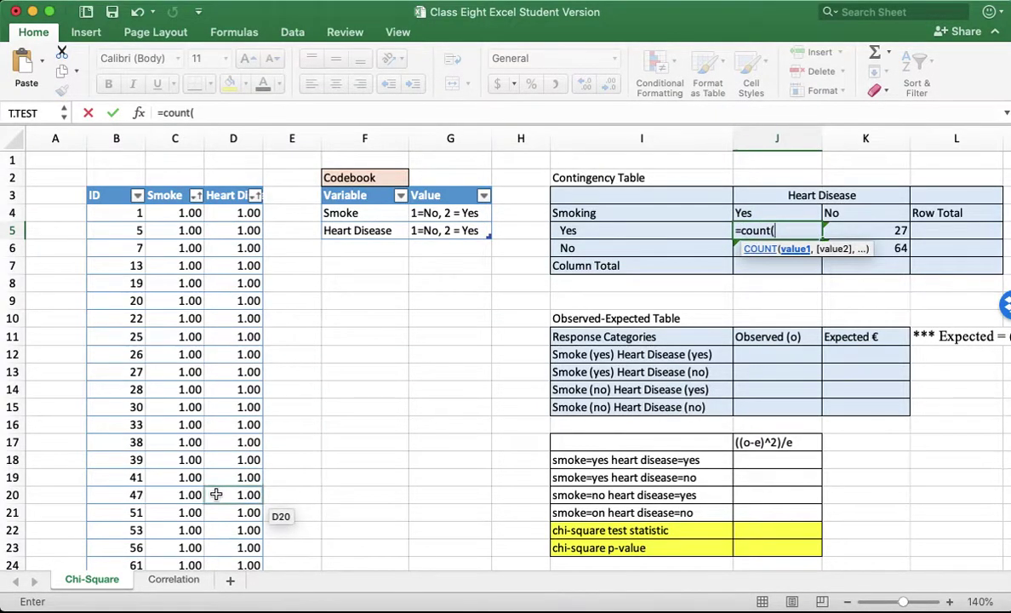
scroll(216, 495, "down", 20)
scroll(216, 495, "down", 10)
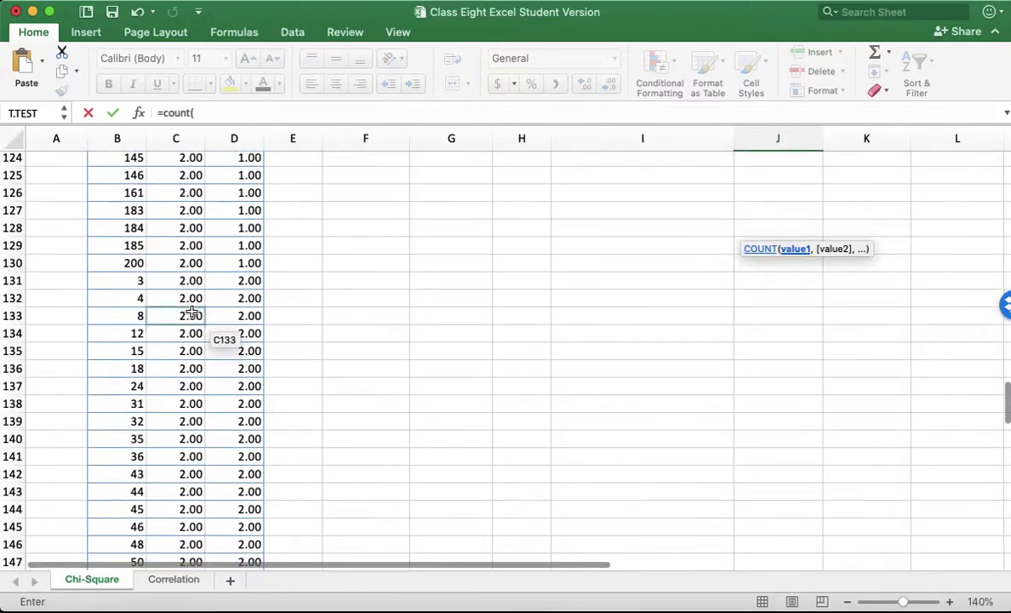
left_click_drag(190, 280, 178, 527)
left_click(296, 110)
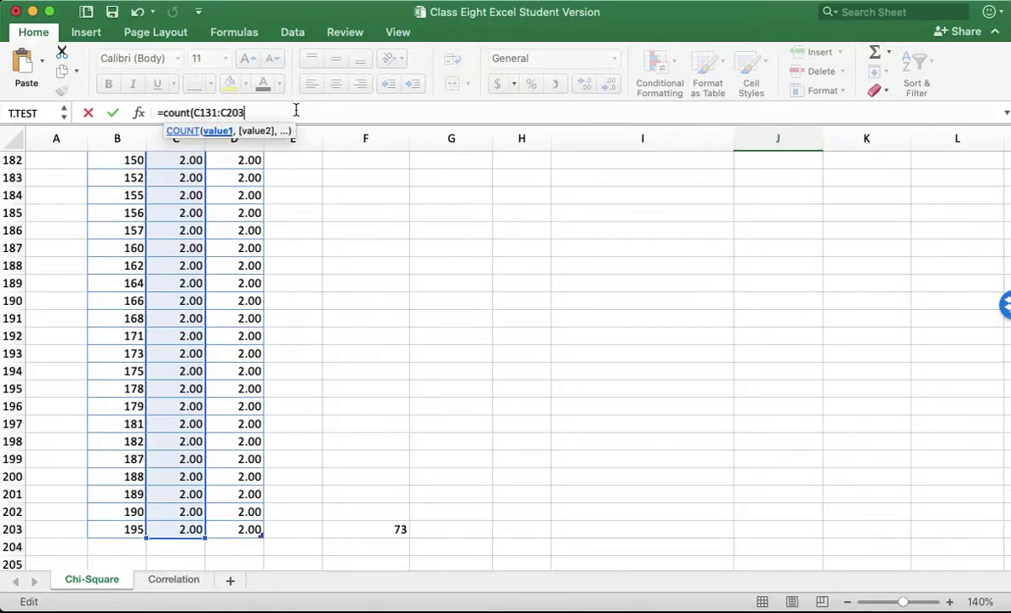
type(")")
key("Return")
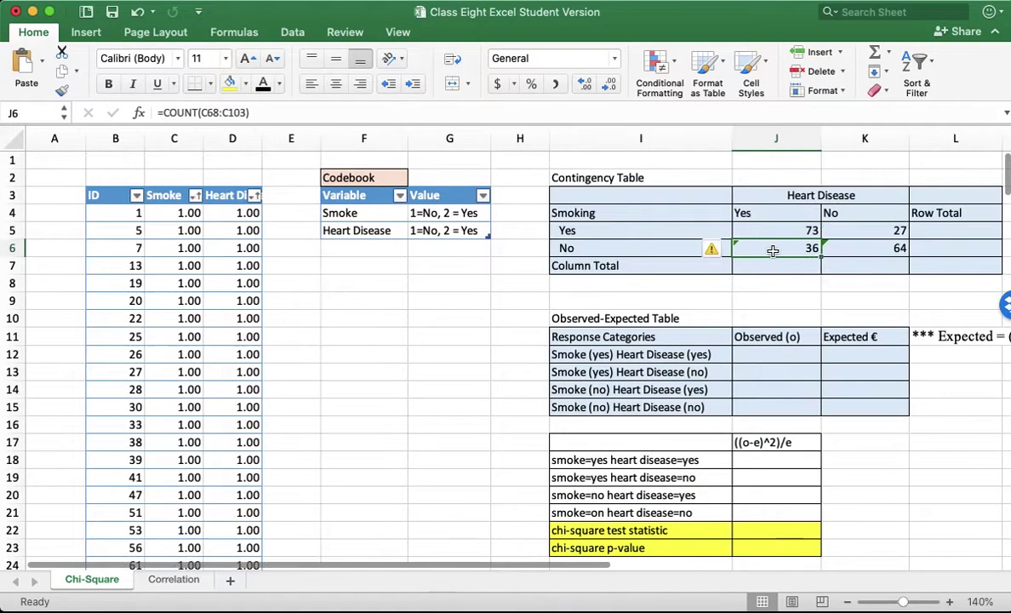
left_click(945, 248)
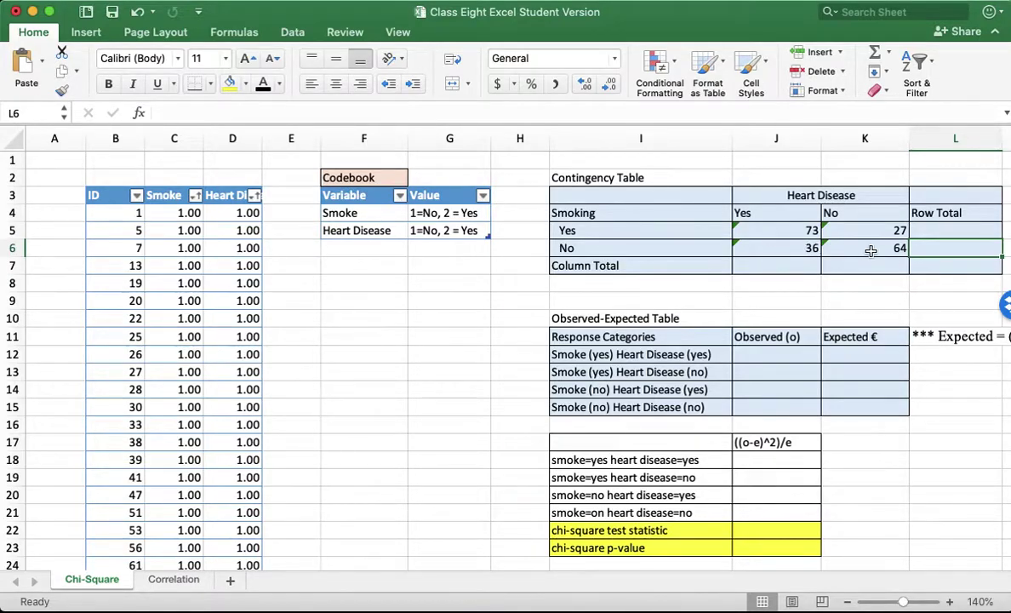
left_click(945, 230)
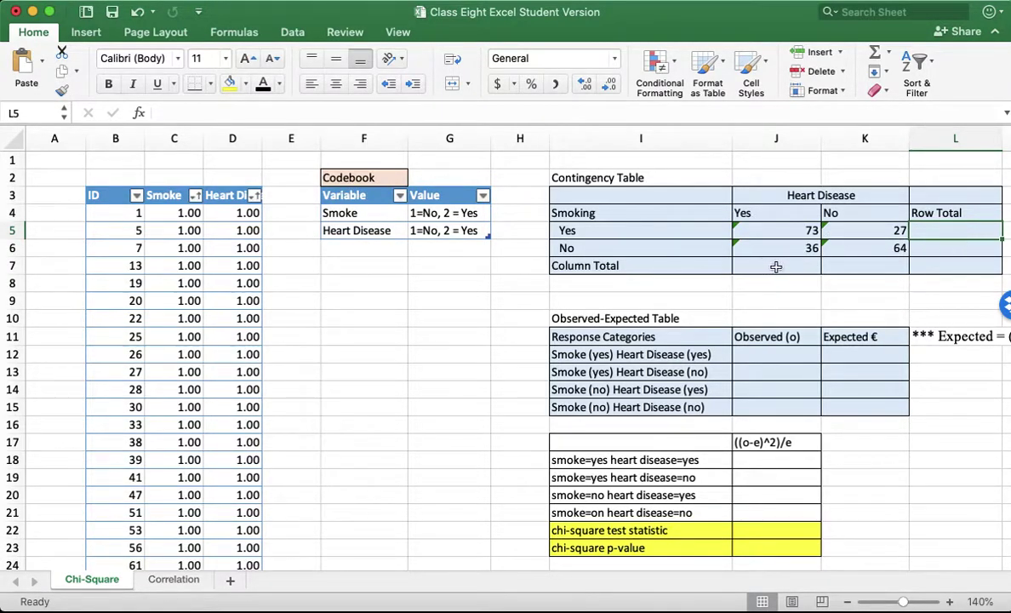
left_click(935, 269)
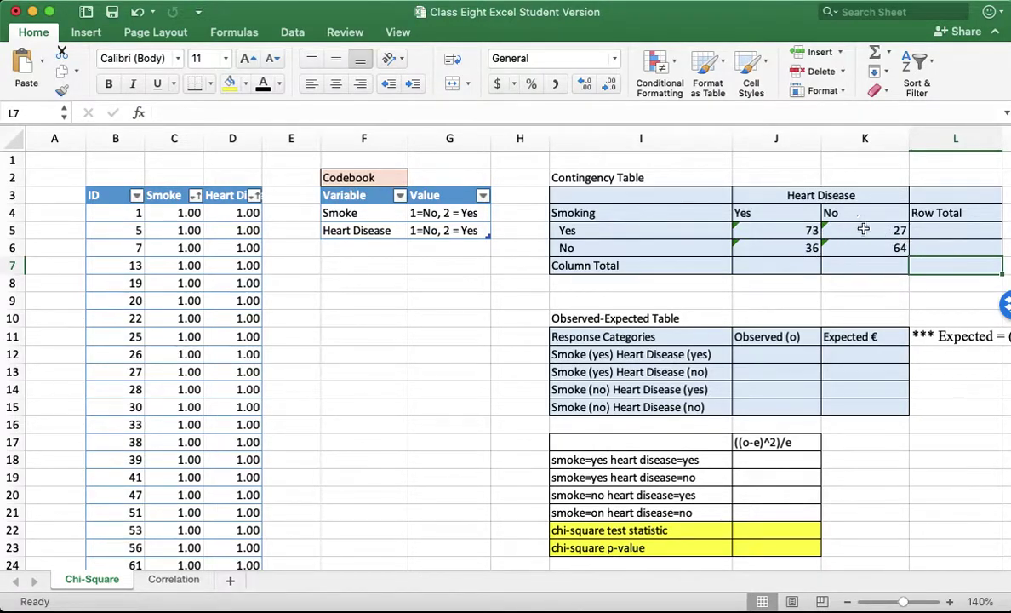
Enter =sum(J5:K5) as the Row Total of the Smoking Yes row (L5)
left_click(947, 231)
type("=s")
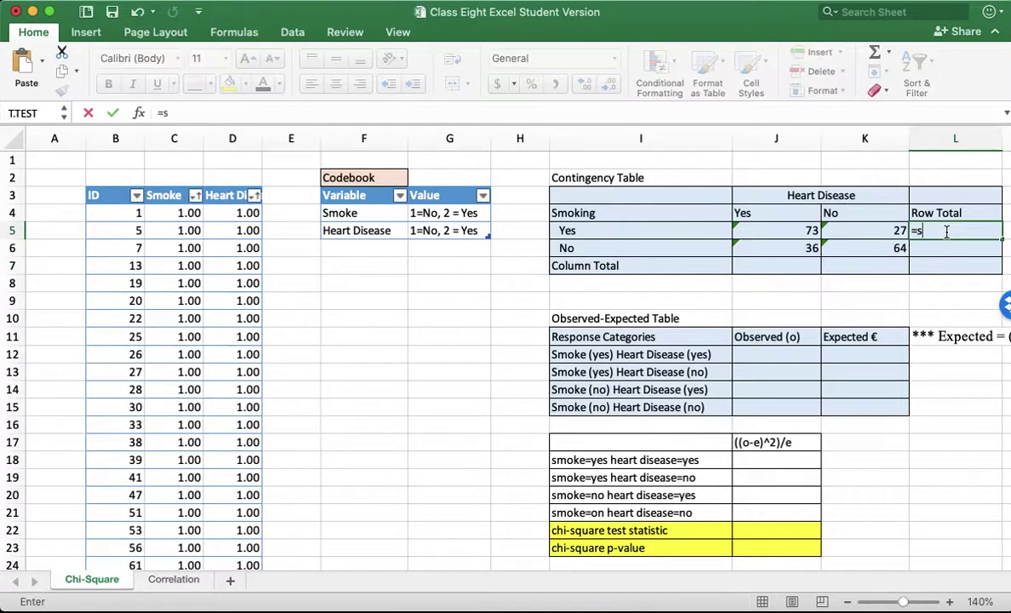
type("um(")
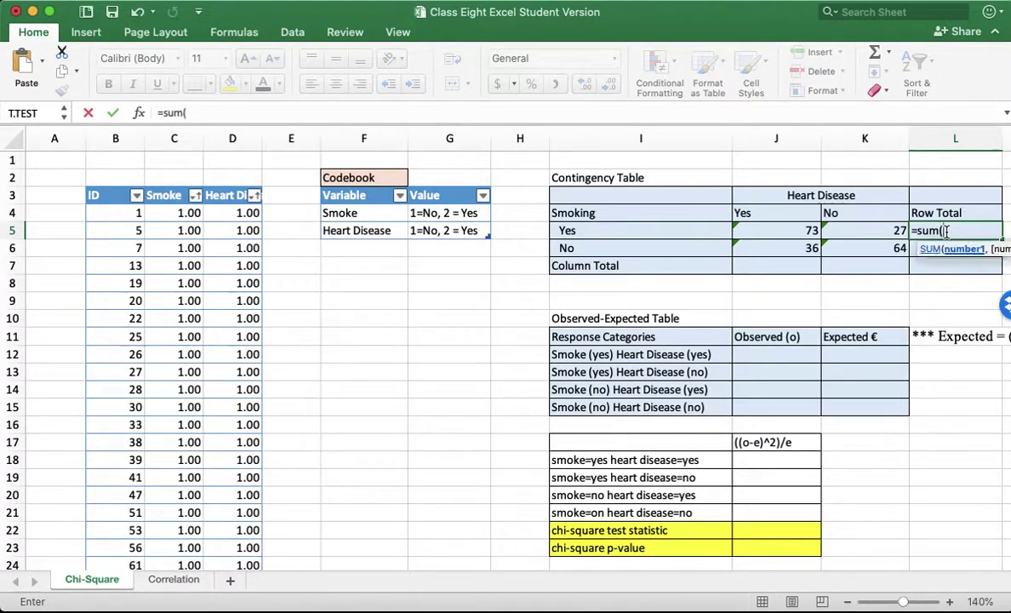
left_click(805, 231)
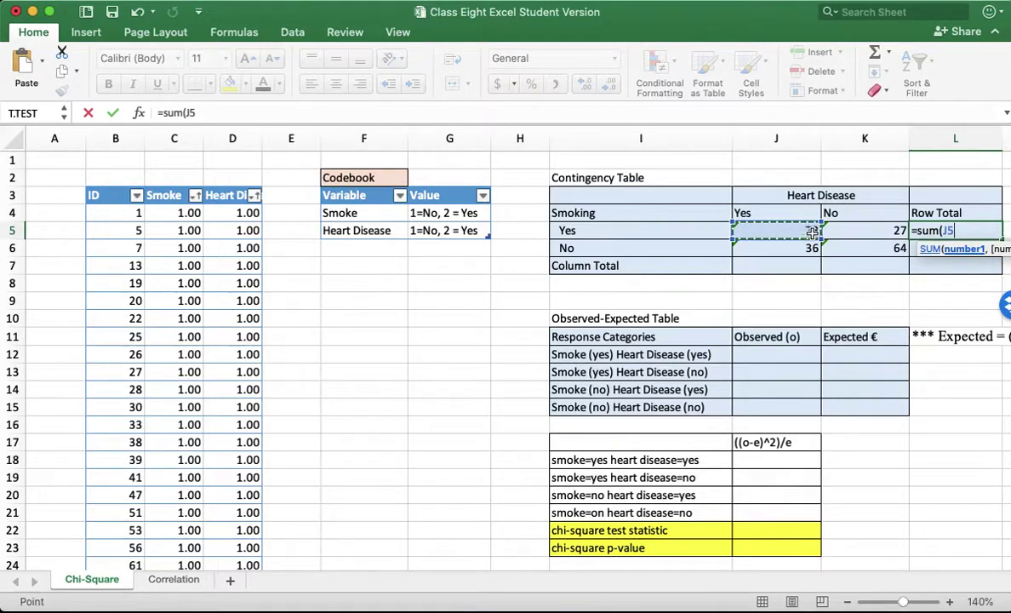
left_click_drag(812, 231, 837, 231)
type(")")
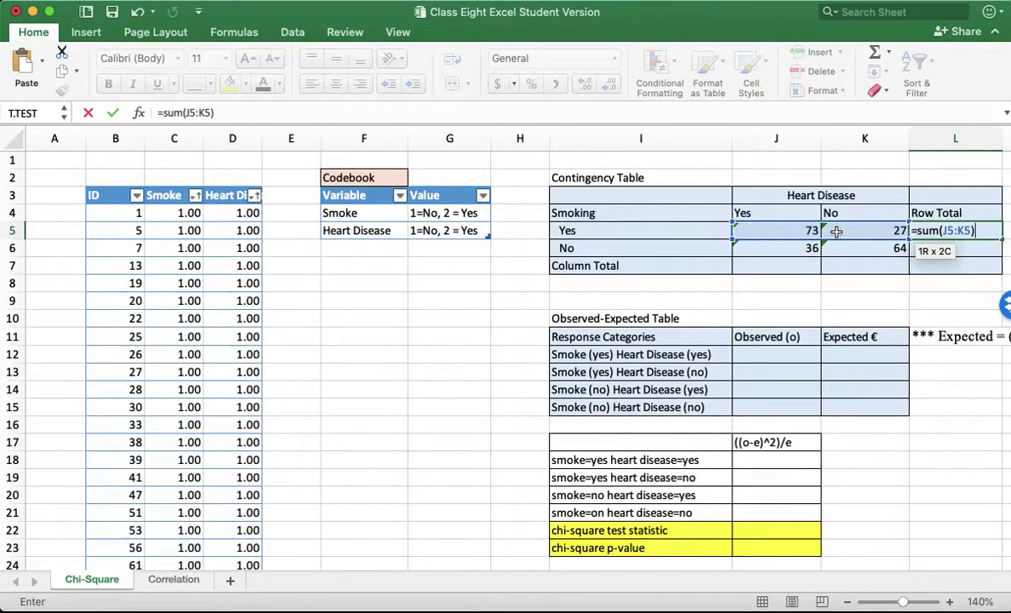
key("Return")
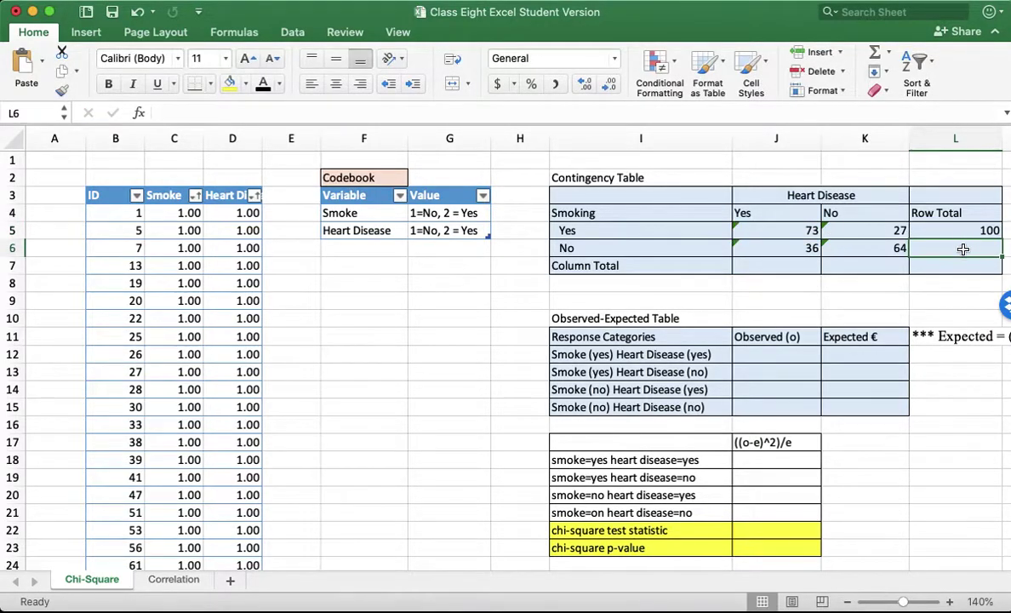
Enter =sum(J6:K6) as the Row Total of the Smoking No row (L6)
type("=")
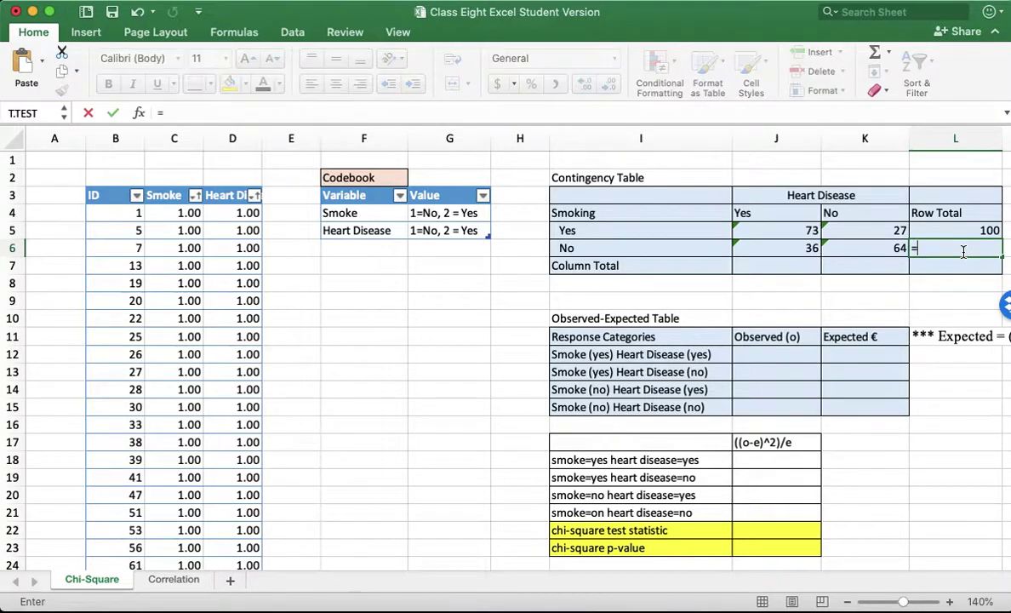
type("sum(")
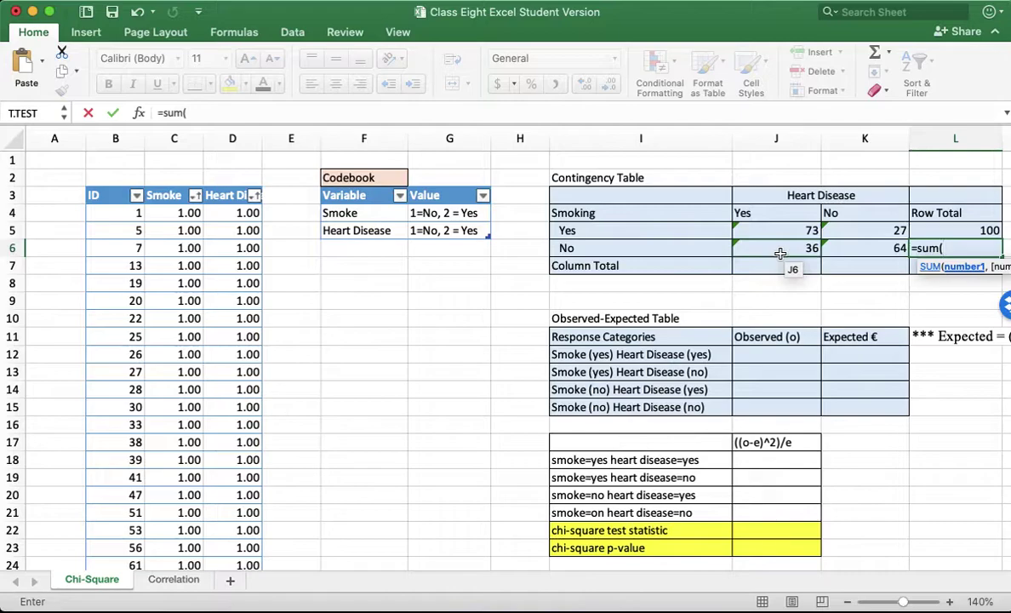
left_click_drag(780, 252, 843, 247)
type(")")
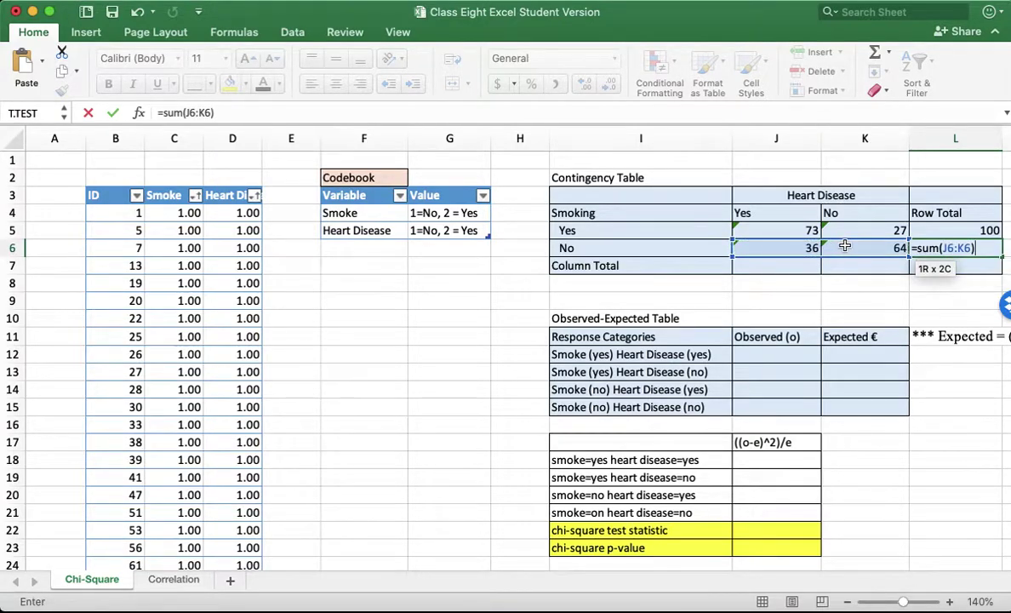
key("Return")
Enter =sum(J5:J6) as the Column Total of the contingency table's Heart Disease Yes column (J7)
left_click(778, 268)
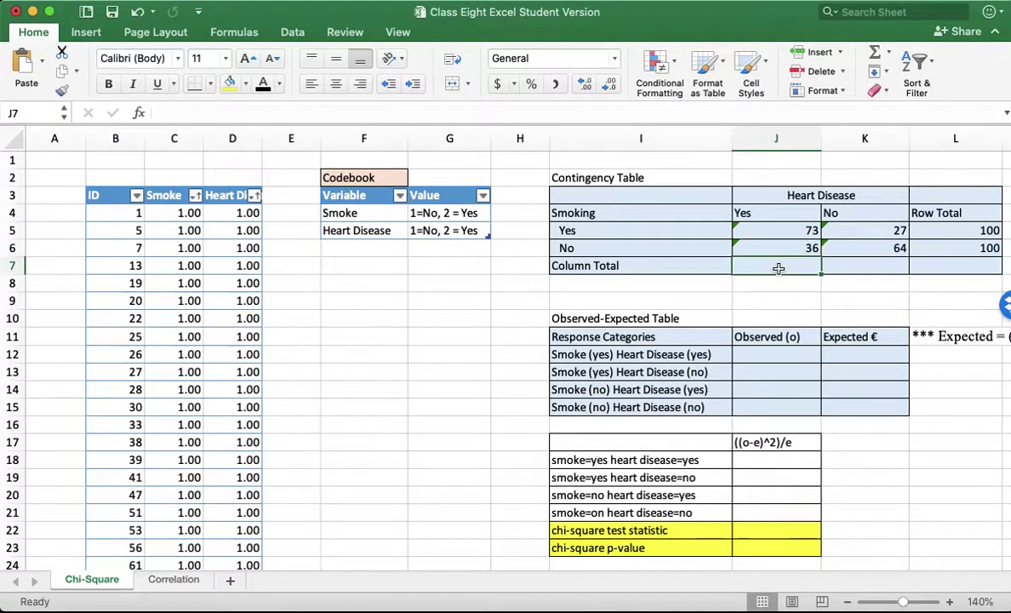
type("=sum")
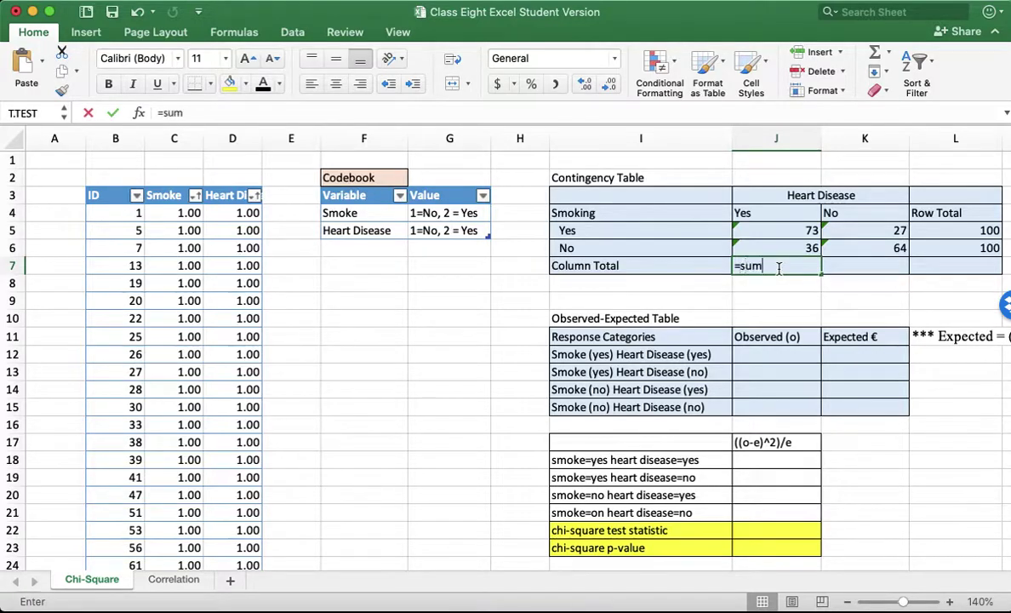
type("(")
left_click_drag(775, 233, 777, 245)
key("Tab")
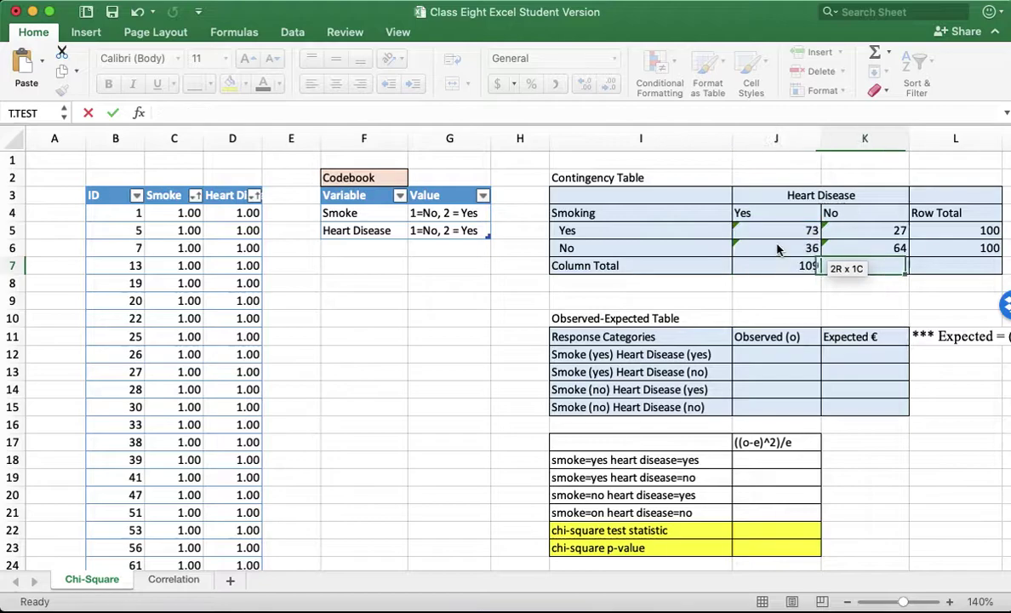
Enter =sum(K5:K6) as the Column Total of the contingency table's Heart Disease No column (K7)
type("=sum(")
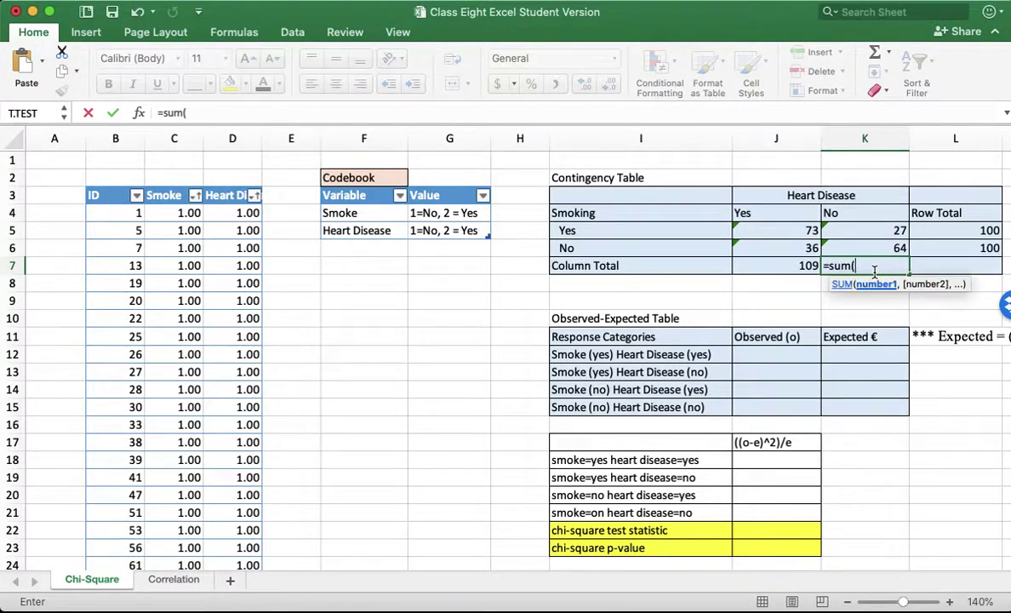
left_click_drag(871, 229, 870, 244)
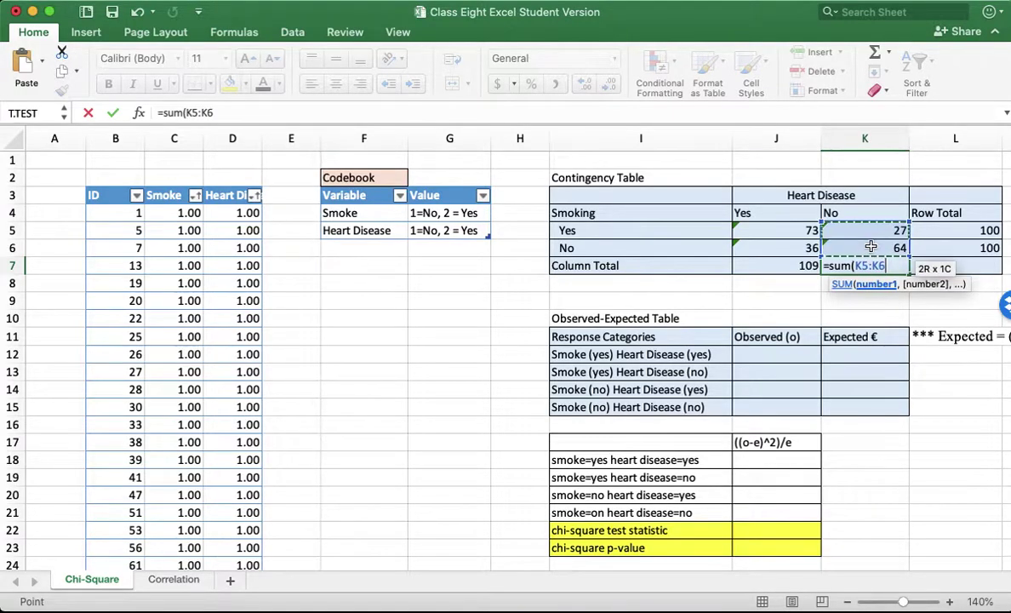
key("Tab")
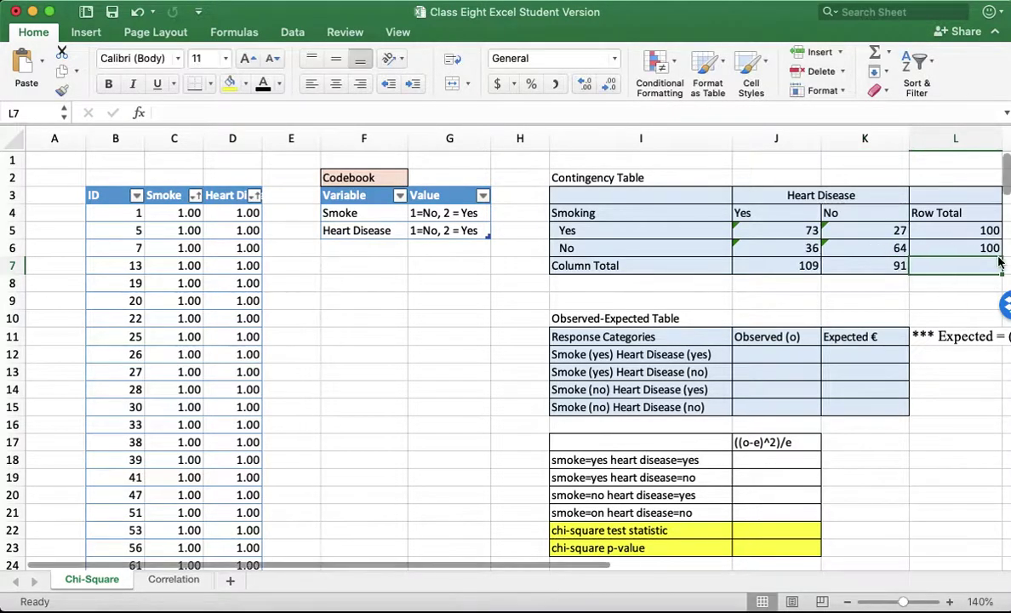
Enter =sum(J5:K6) as the grand total in the contingency table's Row Total column (L7)
type("=sum(")
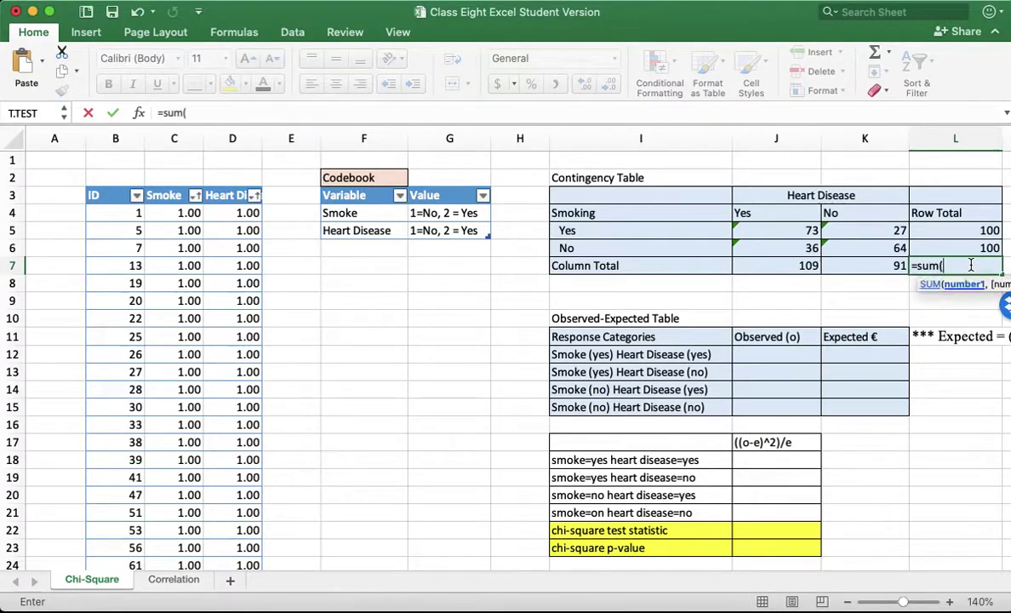
left_click_drag(792, 230, 824, 248)
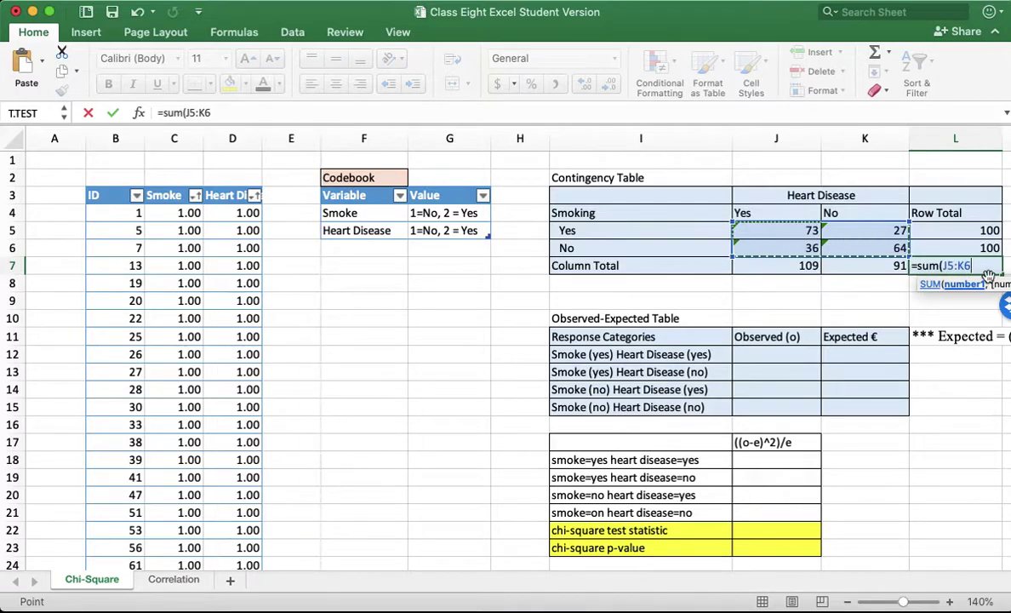
type(")")
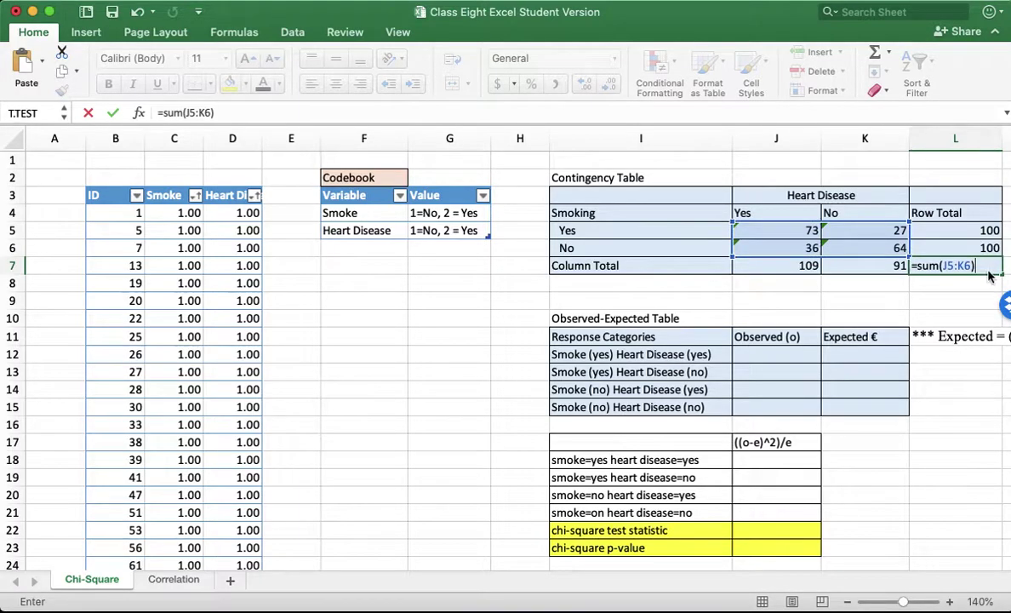
key("Return")
left_click(977, 267)
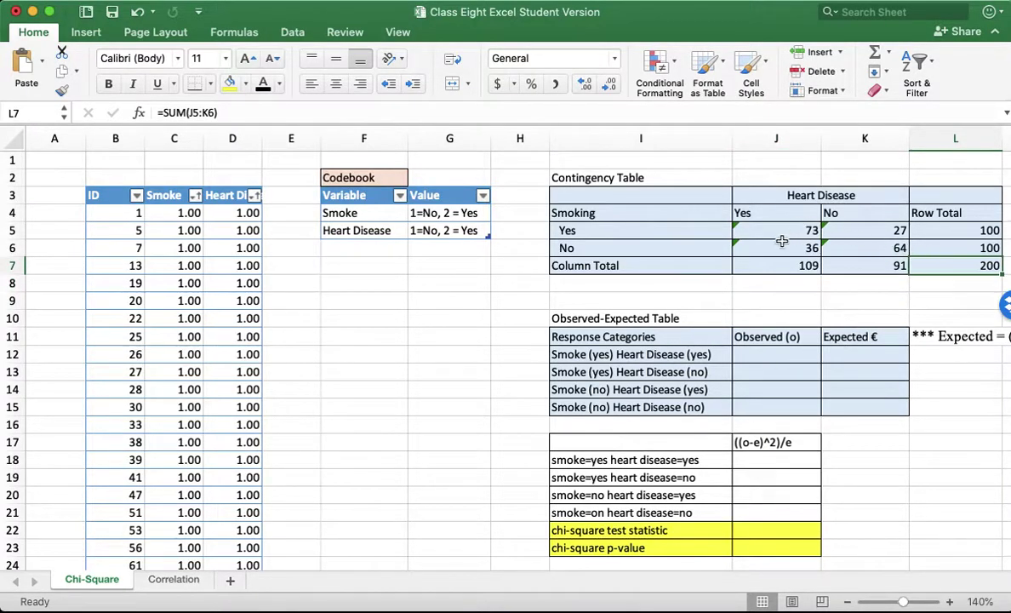
Enter the observed counts for smokers in the Observed-Expected Table: 73 with heart disease (J12) and 27 without (J13)
left_click(766, 358)
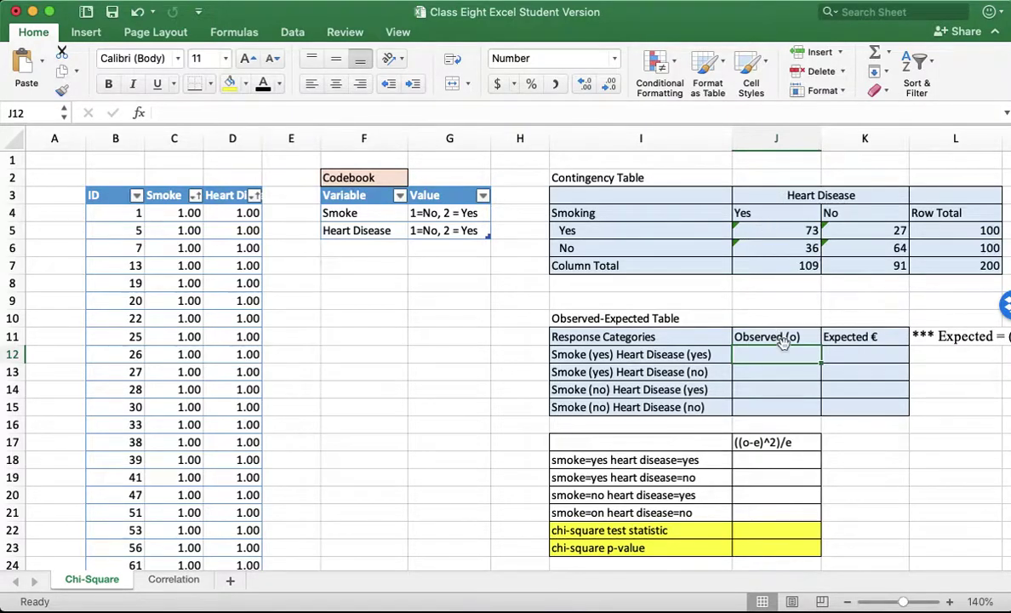
type("73")
key("Return")
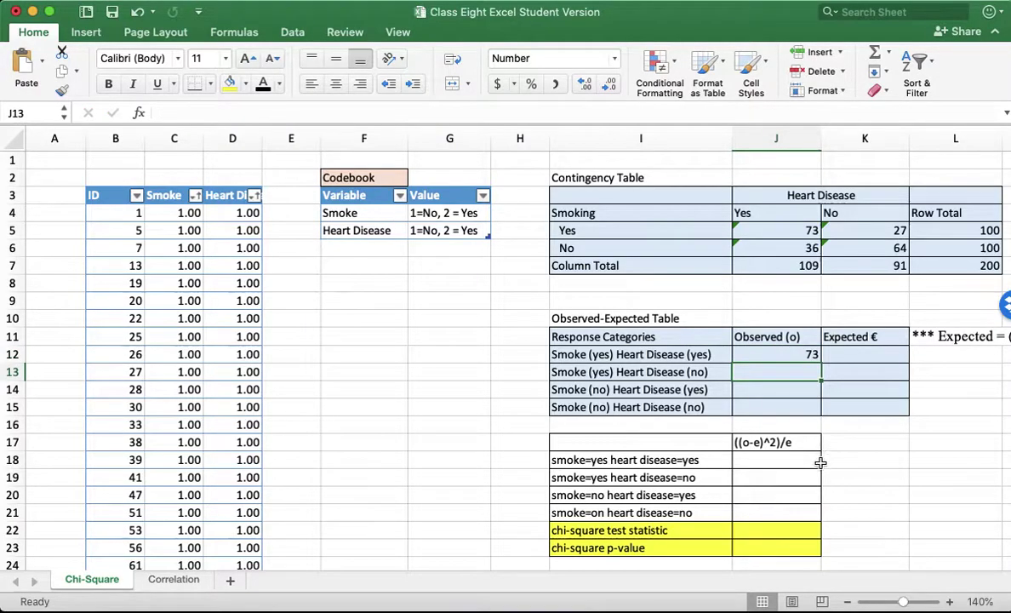
left_click(892, 223)
left_click(775, 373)
type("27")
key("Return")
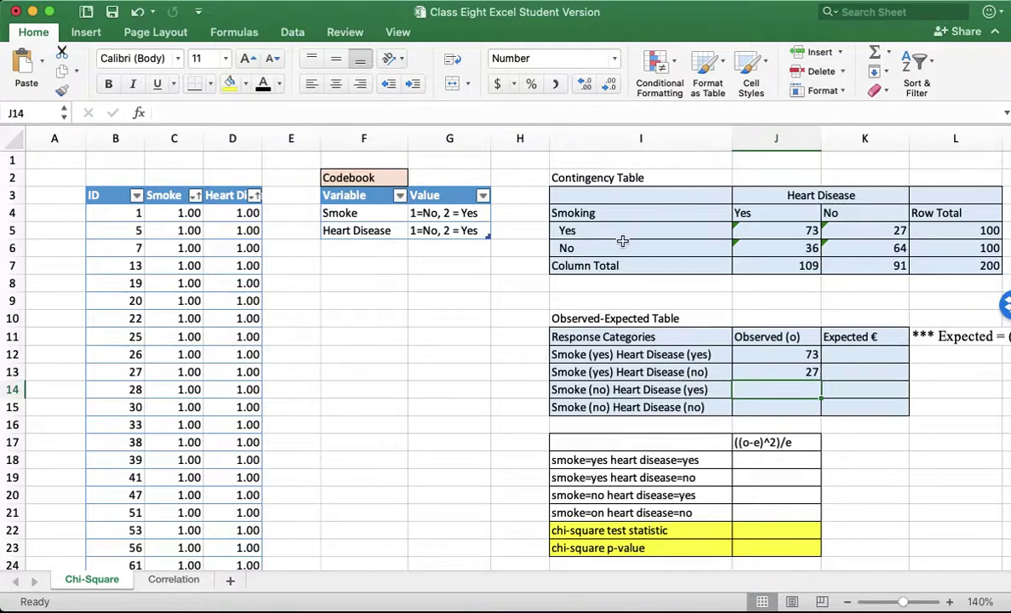
Enter the observed counts for non-smokers in the Observed-Expected Table: 36 with heart disease (J14) and 64 without (J15)
type("36")
key("Return")
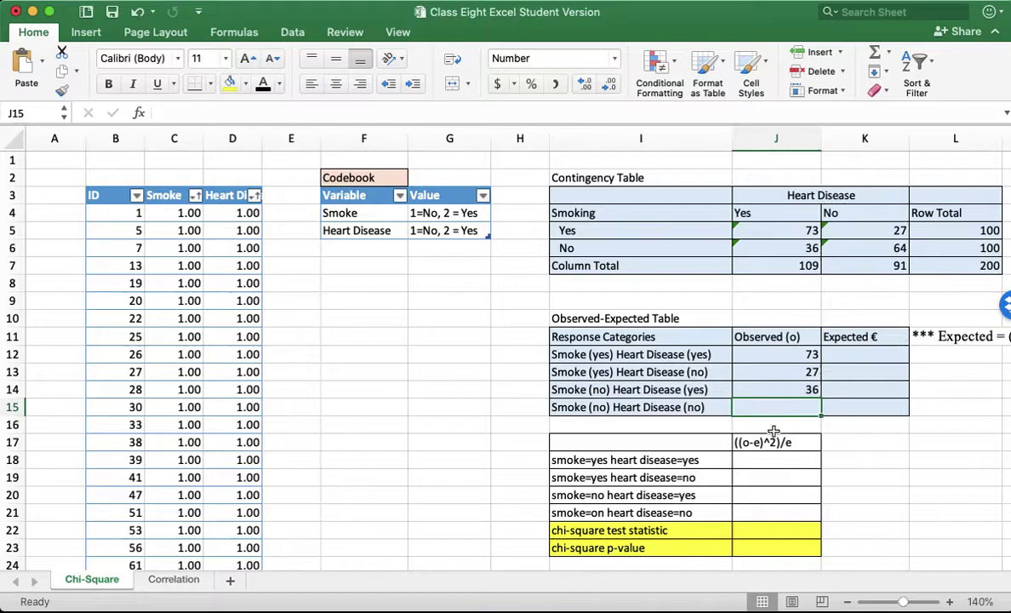
type("64")
key("Tab")
Enter =(100*109)/200 as the Expected value for Smoke (yes) Heart Disease (yes) in K12
key("Up")
key("Up")
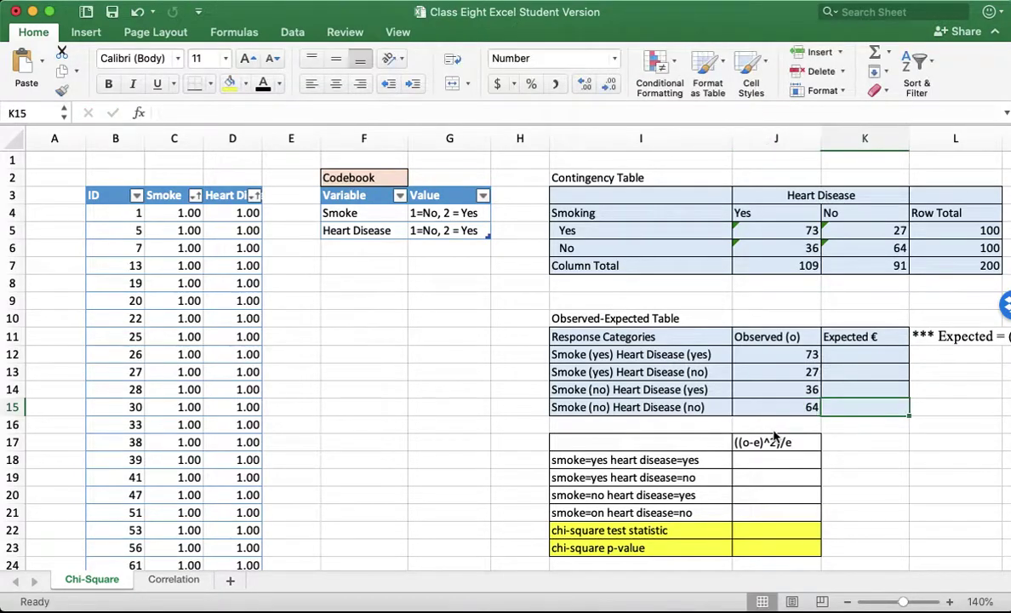
key("Up")
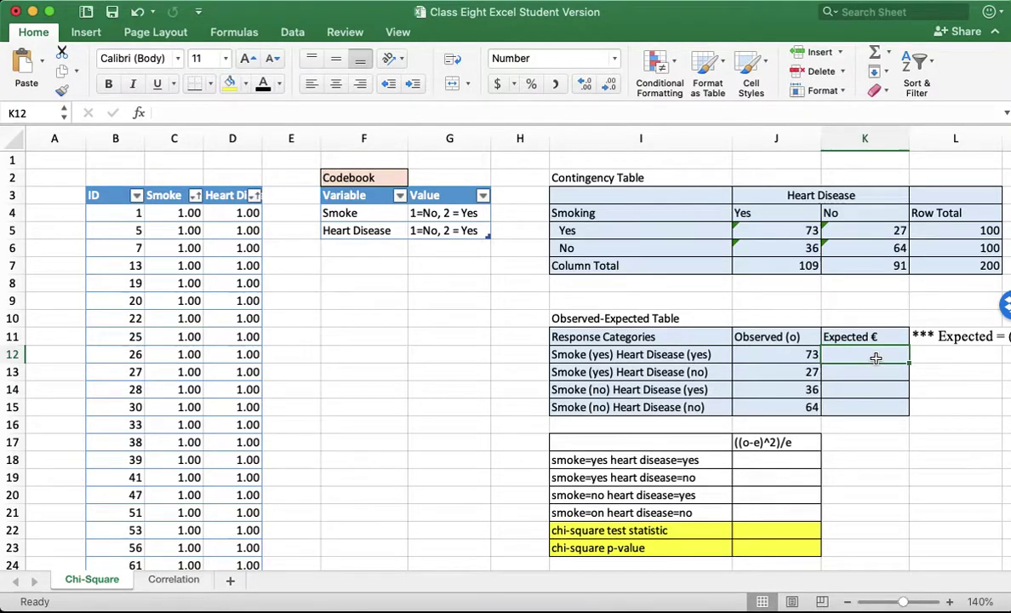
scroll(876, 358, "right", 6)
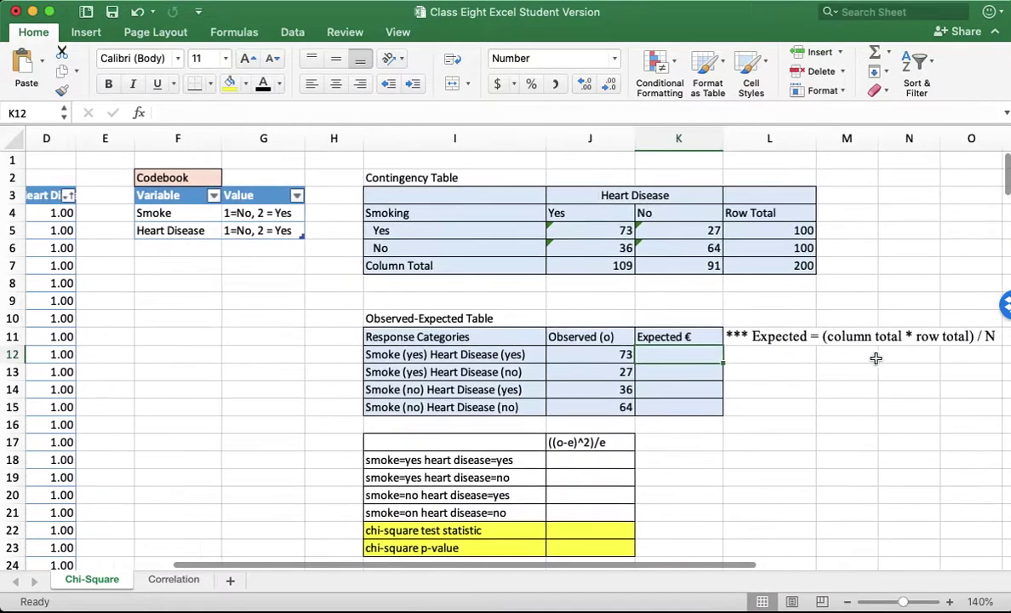
scroll(876, 358, "left", 1)
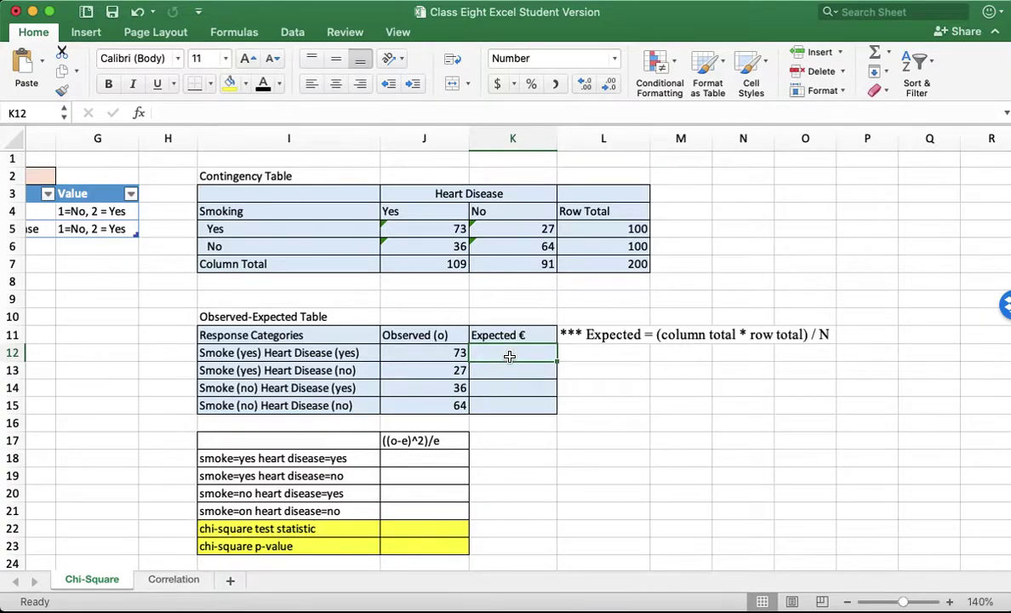
type("=(100*")
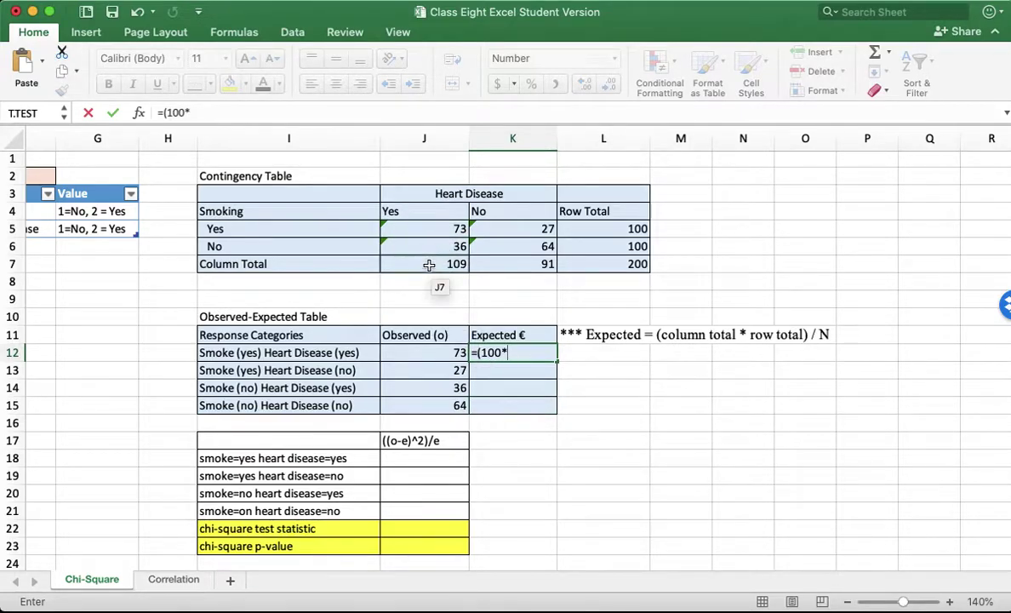
type("109")
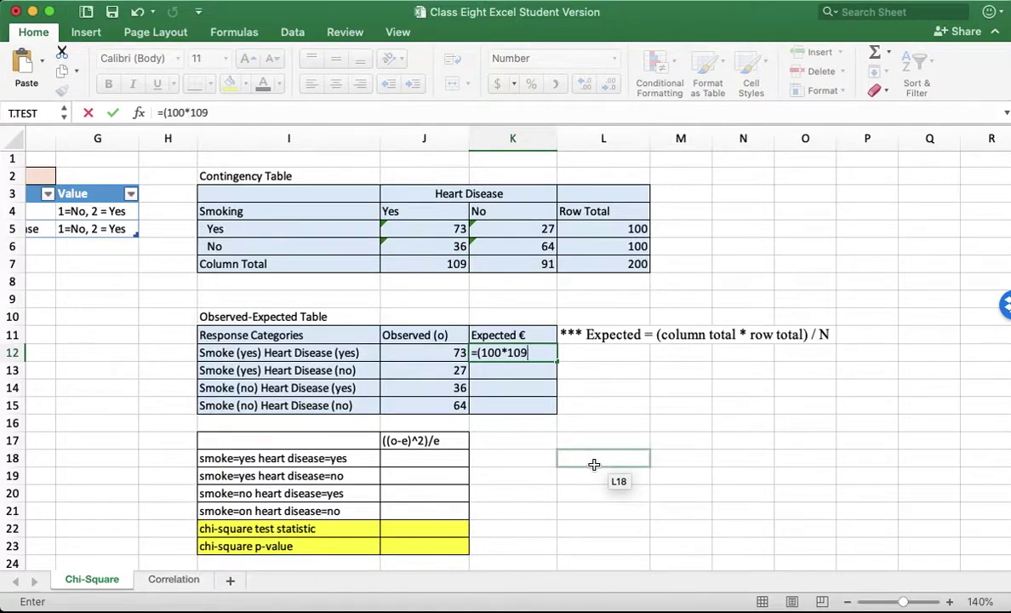
type(")/200")
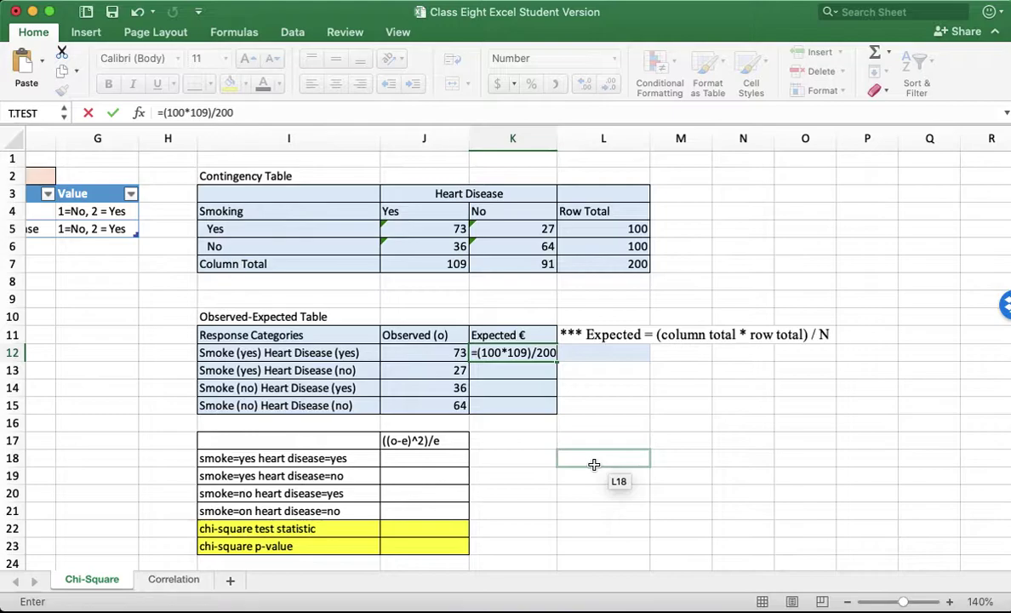
key("Return")
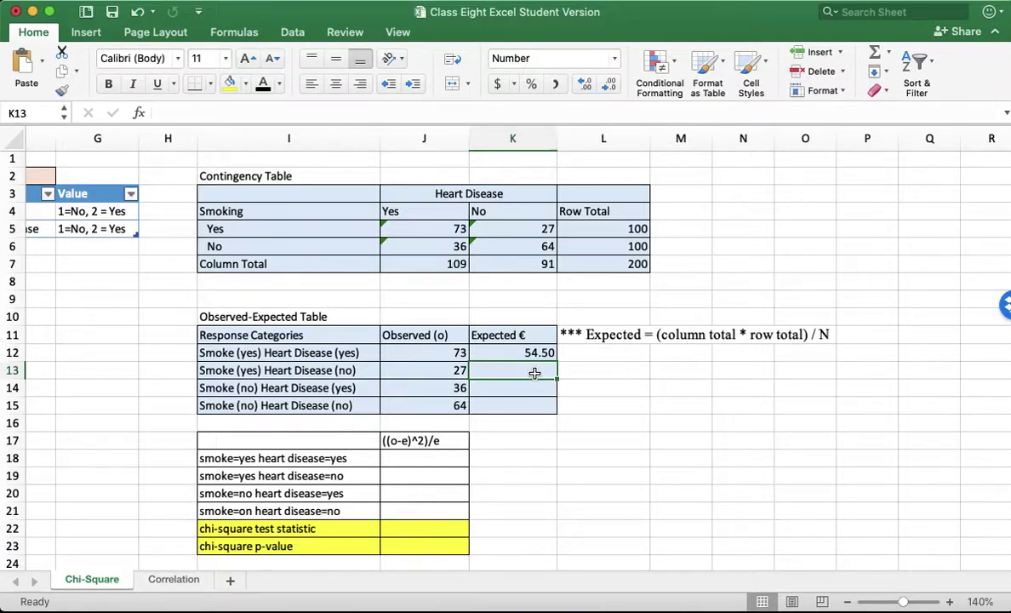
Enter =(100*91)/200 as the Expected value for Smoke (yes) Heart Disease (no) in K13
type("=(")
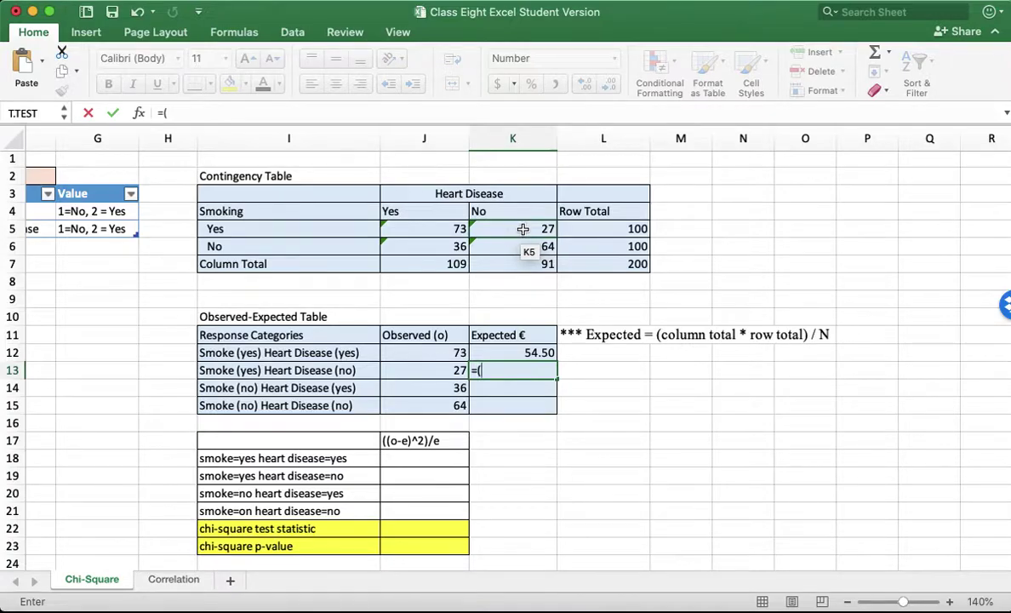
type("10")
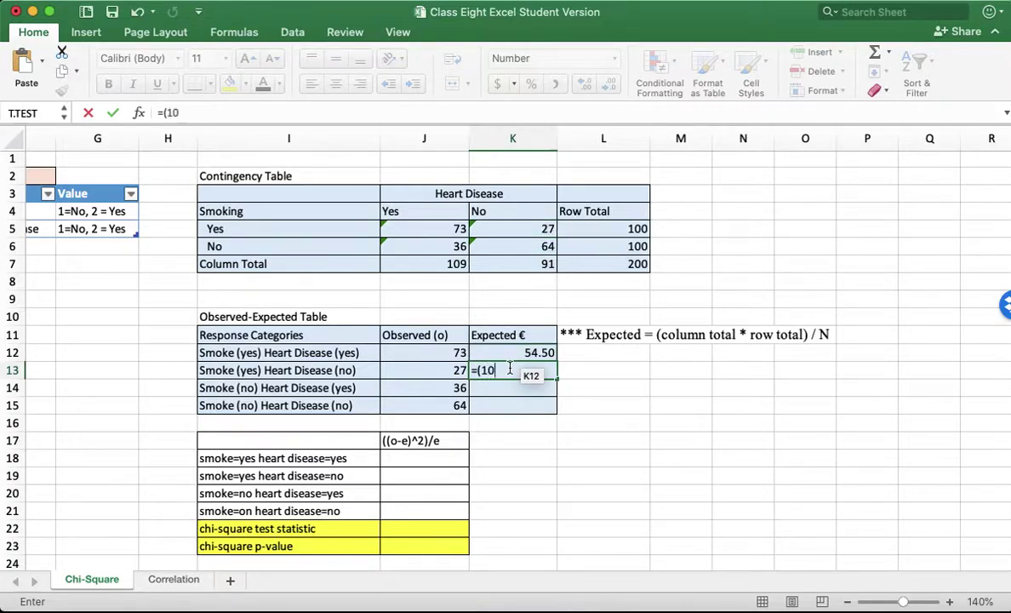
type("0*")
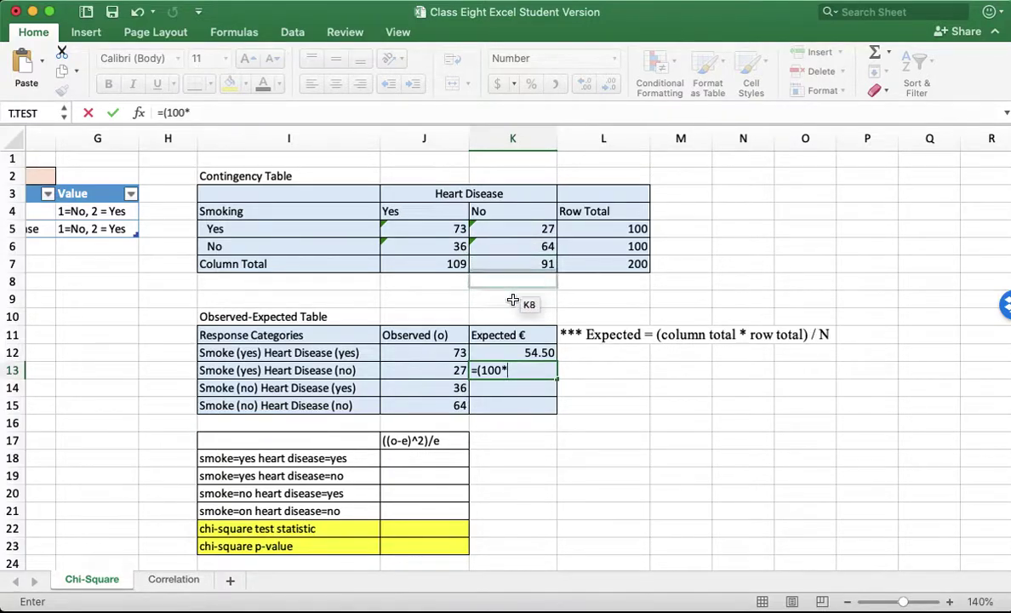
type("91)/200")
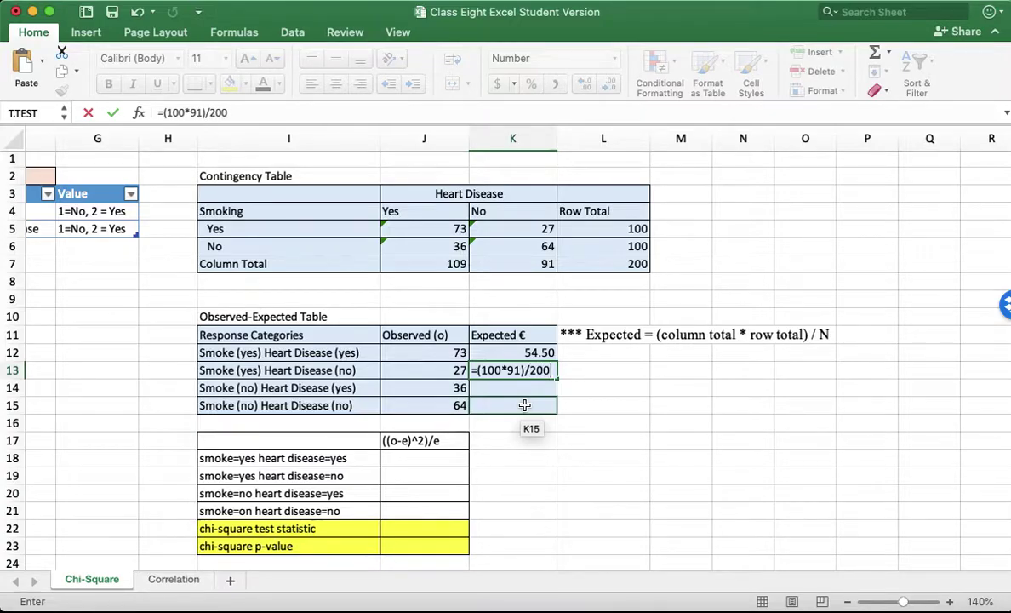
key("Return")
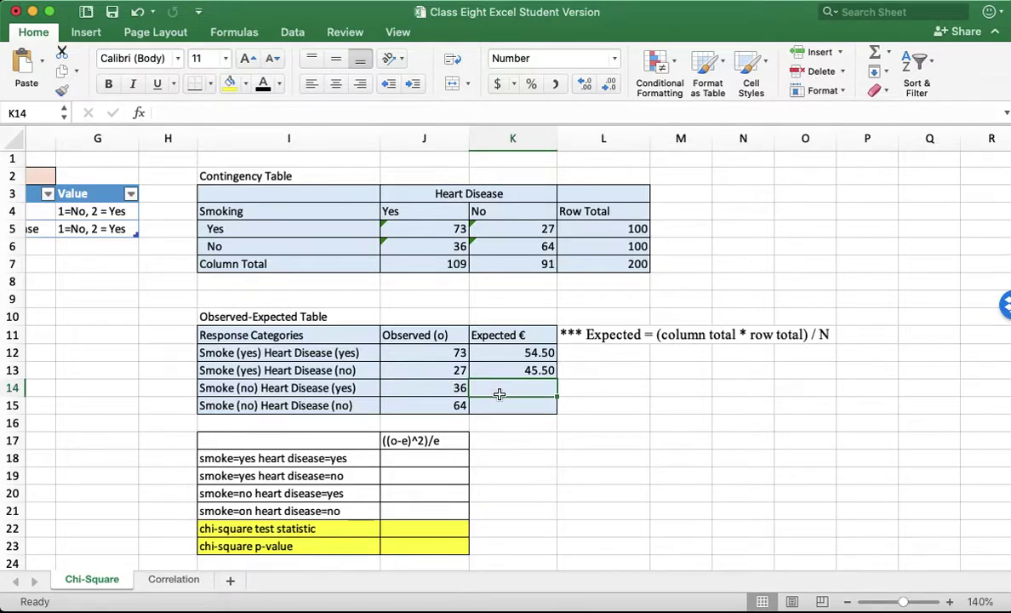
Enter =(91*100)/200 as the Expected value for Smoke (no) Heart Disease (yes) in K14
type("=(91")
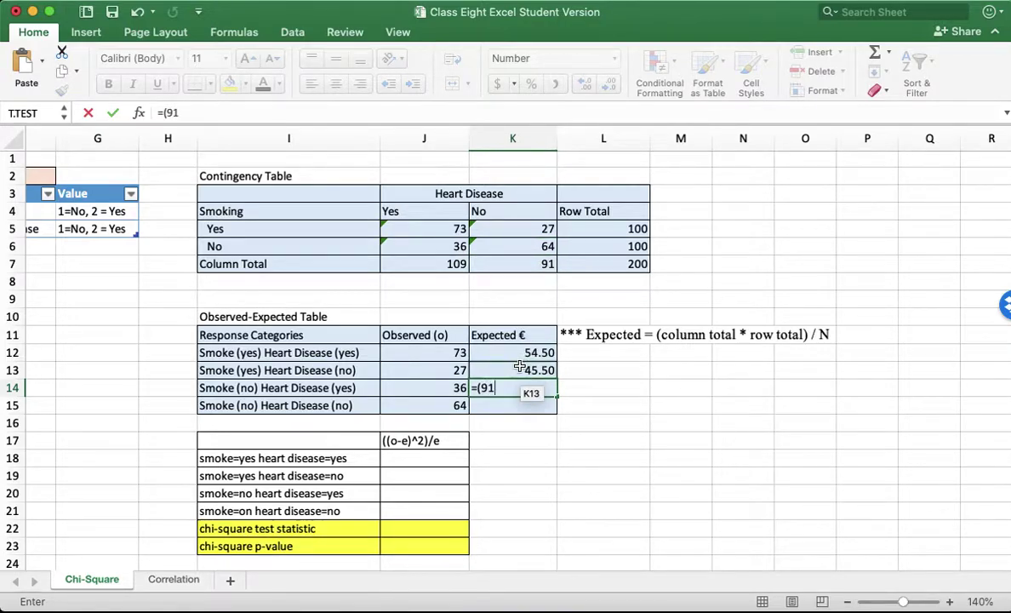
type("00)/200")
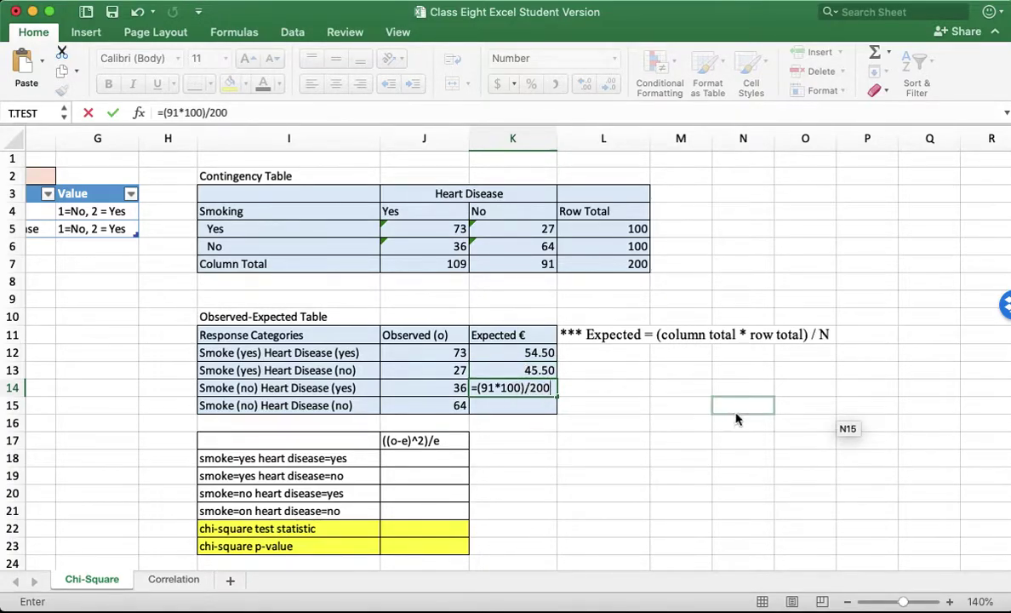
key("Return")
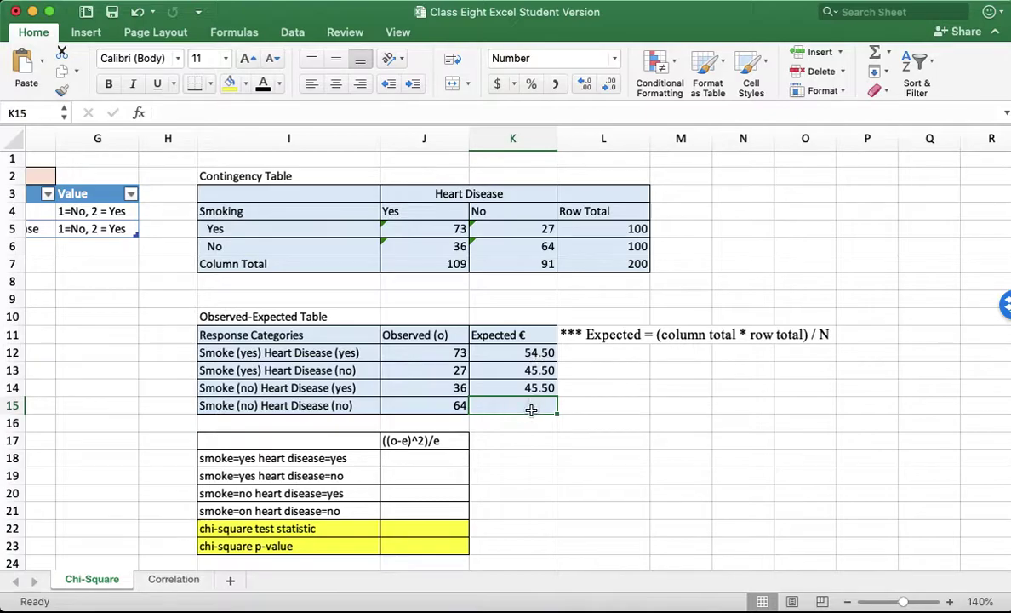
Enter =(91*100)/200 as the Expected value for Smoke (no) Heart Disease (no) in K15
type("=")
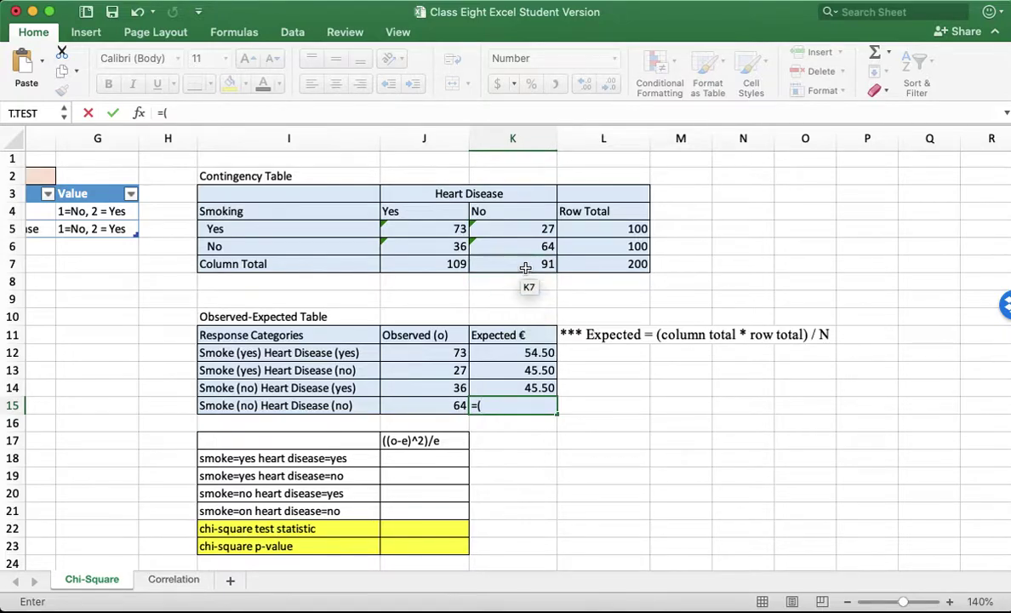
type("(")
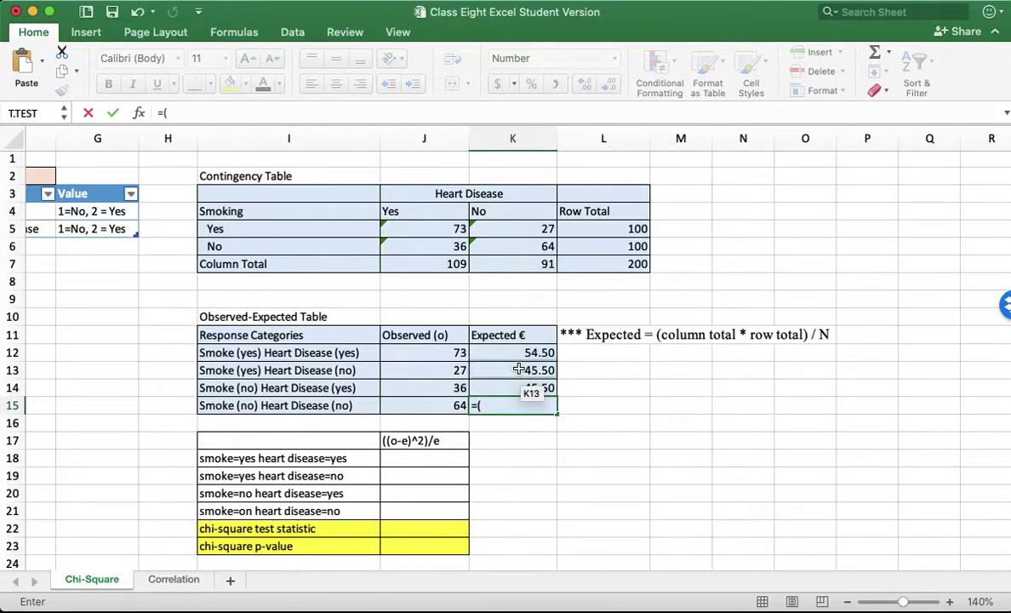
type("91*")
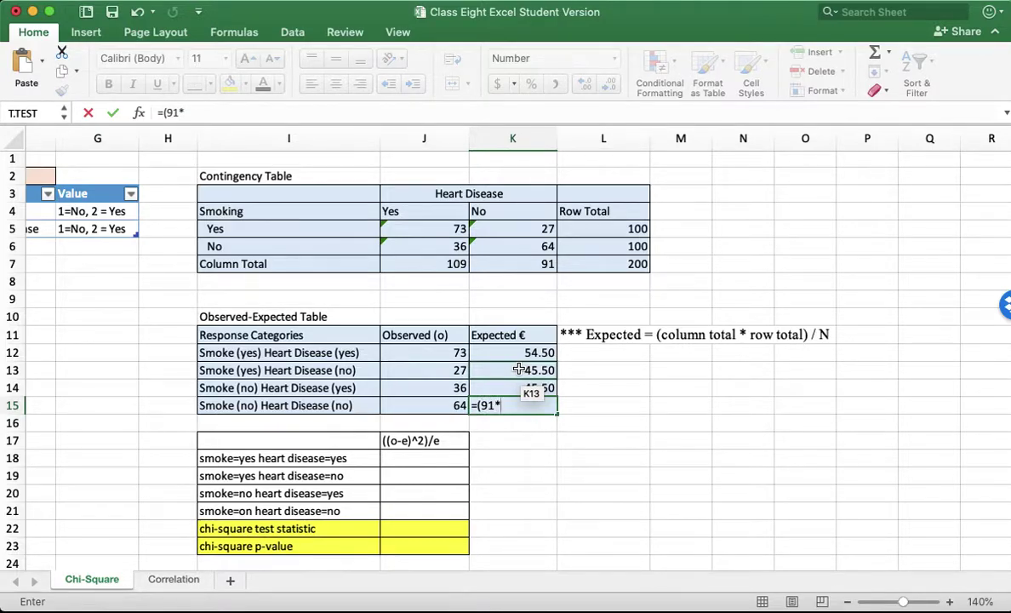
type("0)/200")
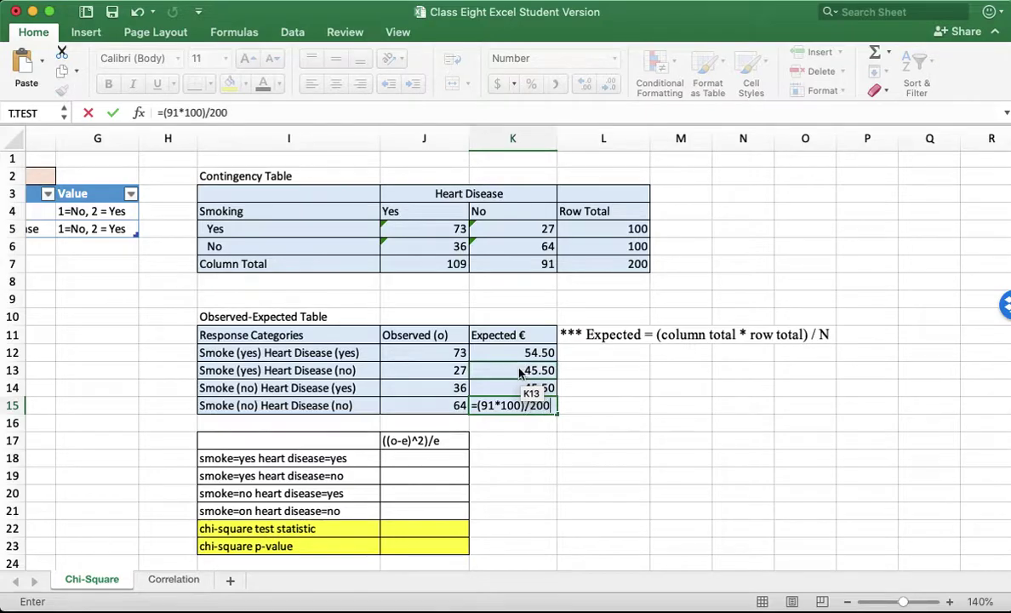
key("Return")
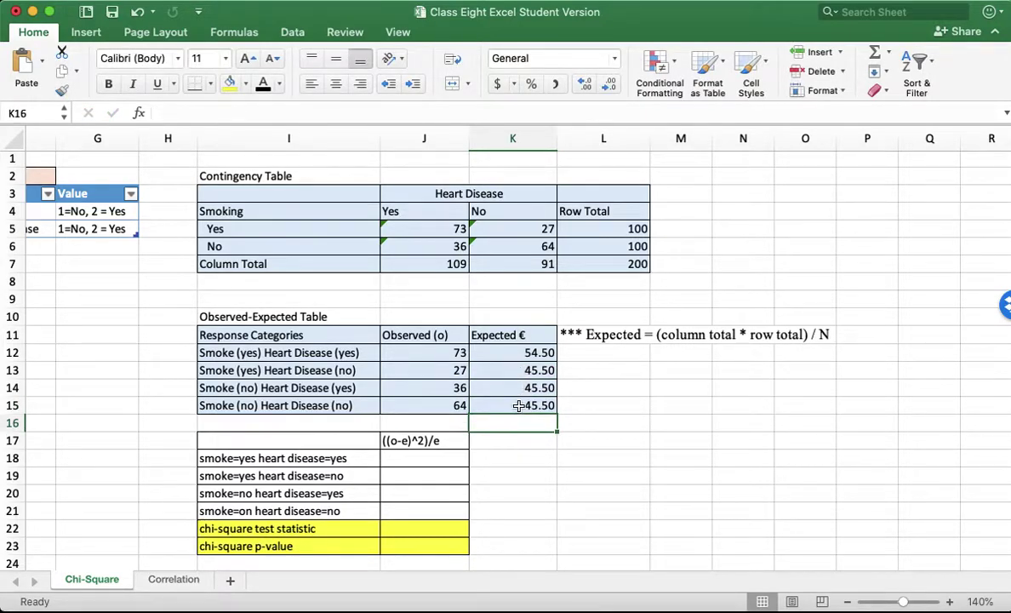
Correct the Expected value for Smoke (no) Heart Disease (yes) in K14 with the formula =(109*100)/200
left_click(517, 405)
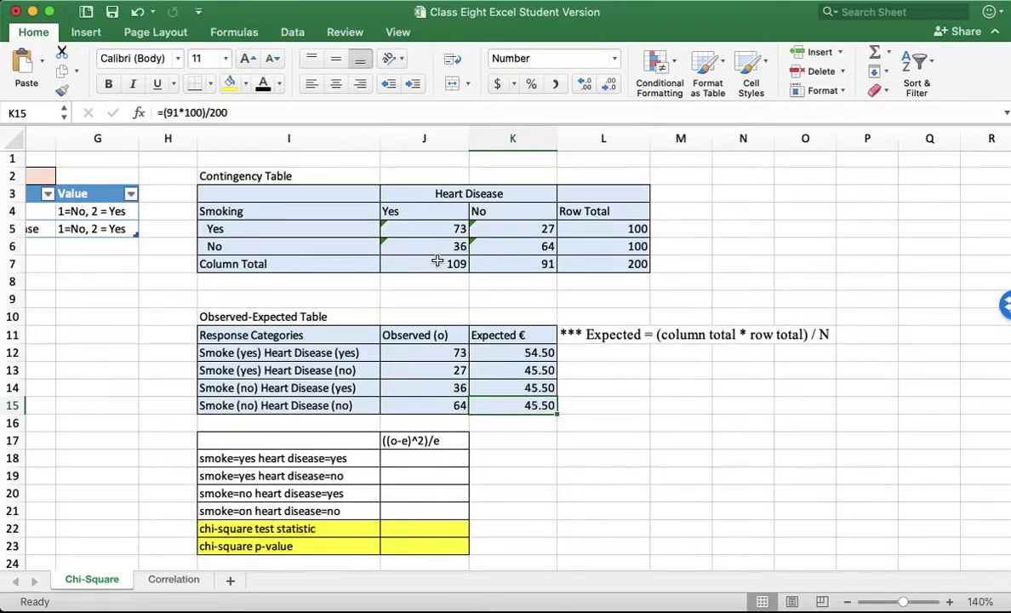
left_click(526, 389)
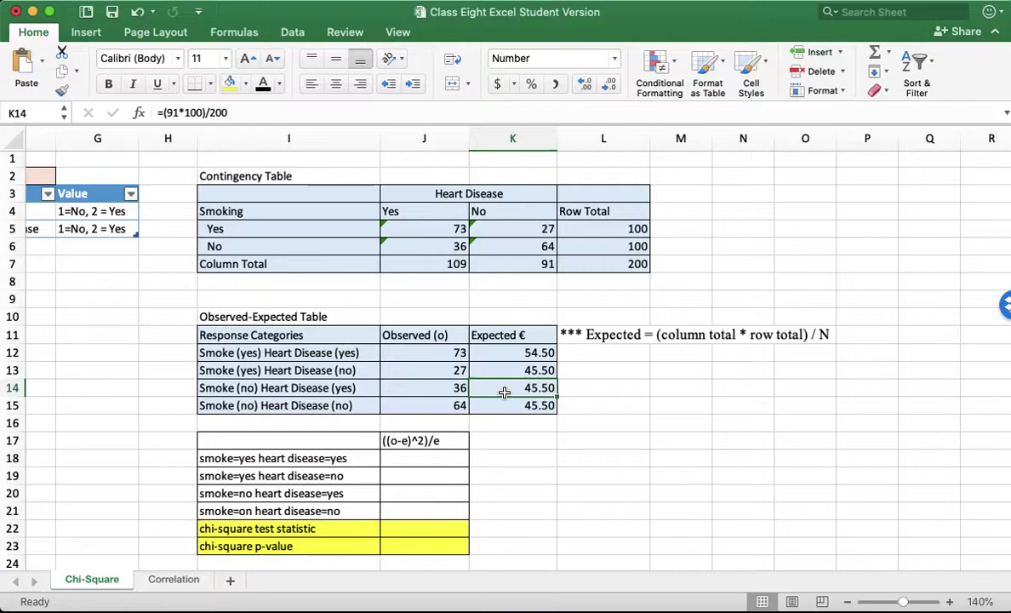
type("=(")
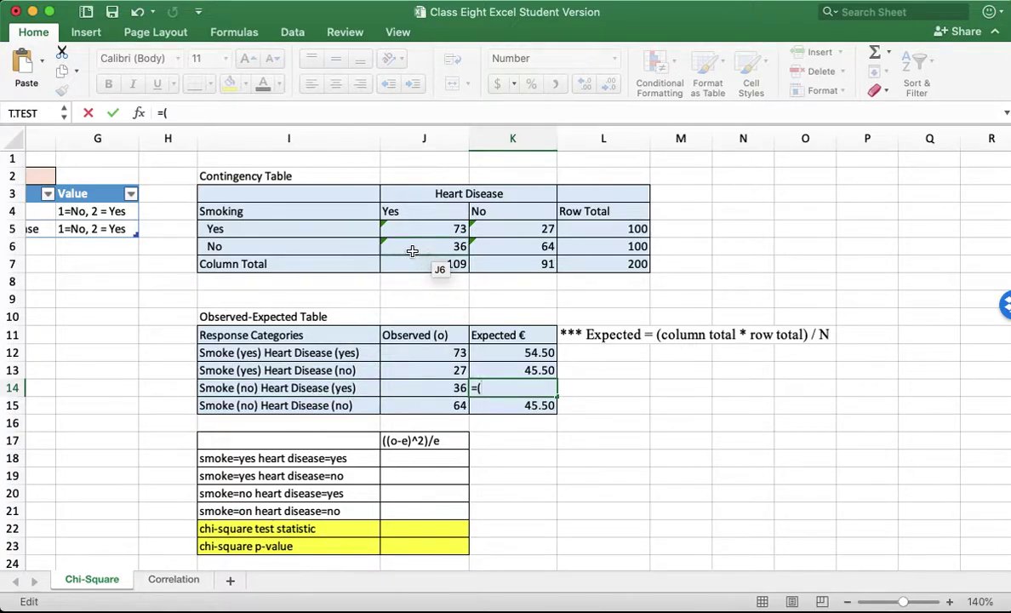
type("09")
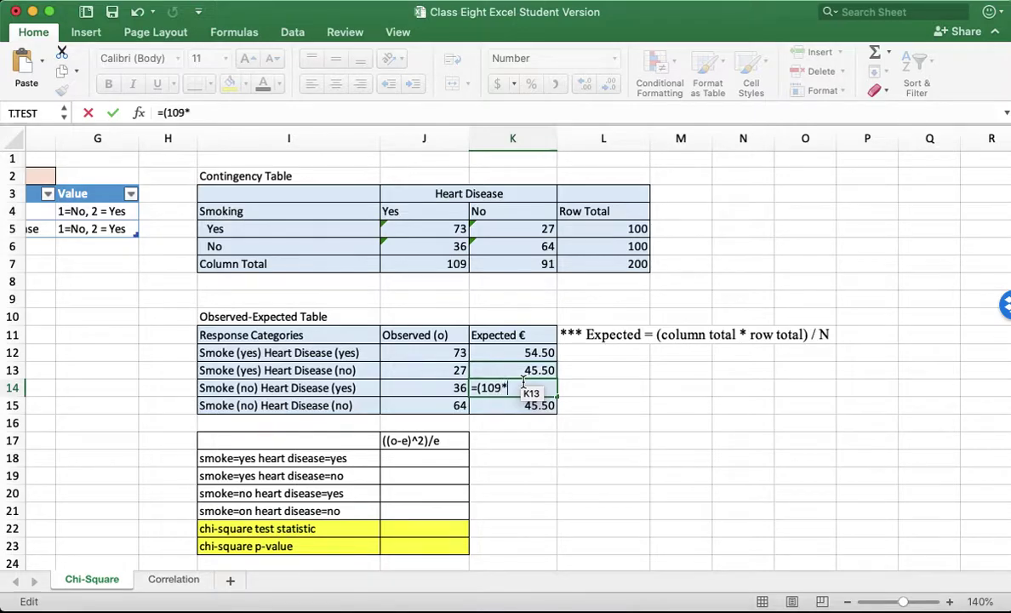
type("*100)/200")
key("Return")
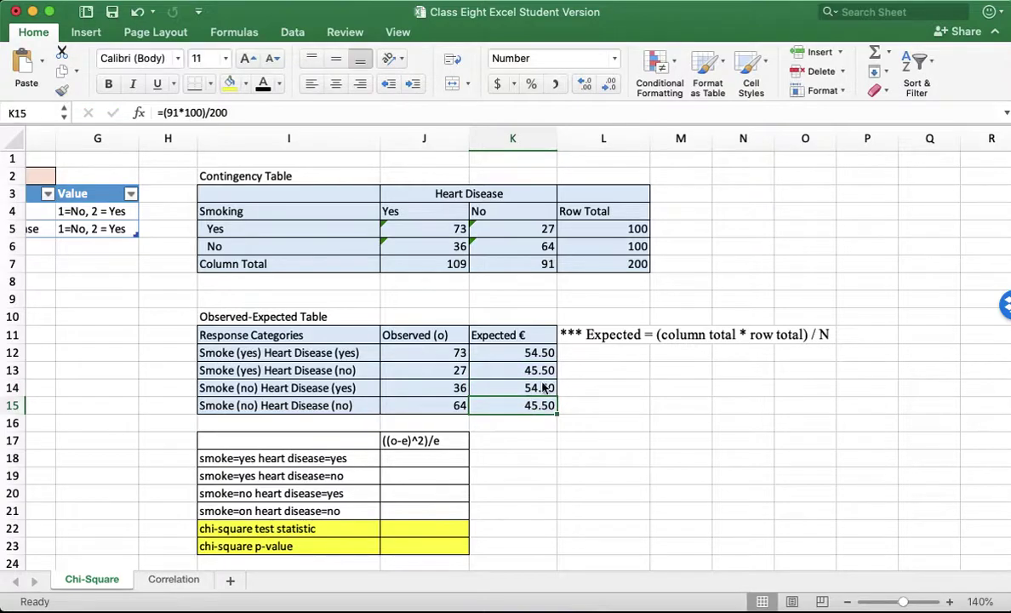
left_click(590, 405)
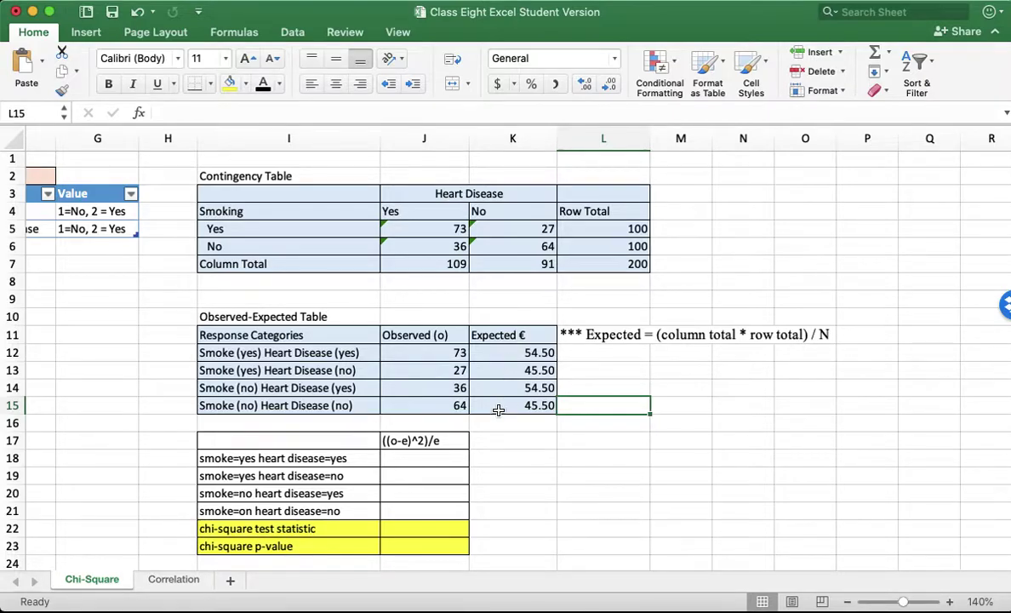
Calculate the chi-square p-value in J23 with CHISQ.TEST, using J12:J15 as the actual range and K12:K15 as the expected range
left_click(414, 462)
scroll(415, 462, "down", 2)
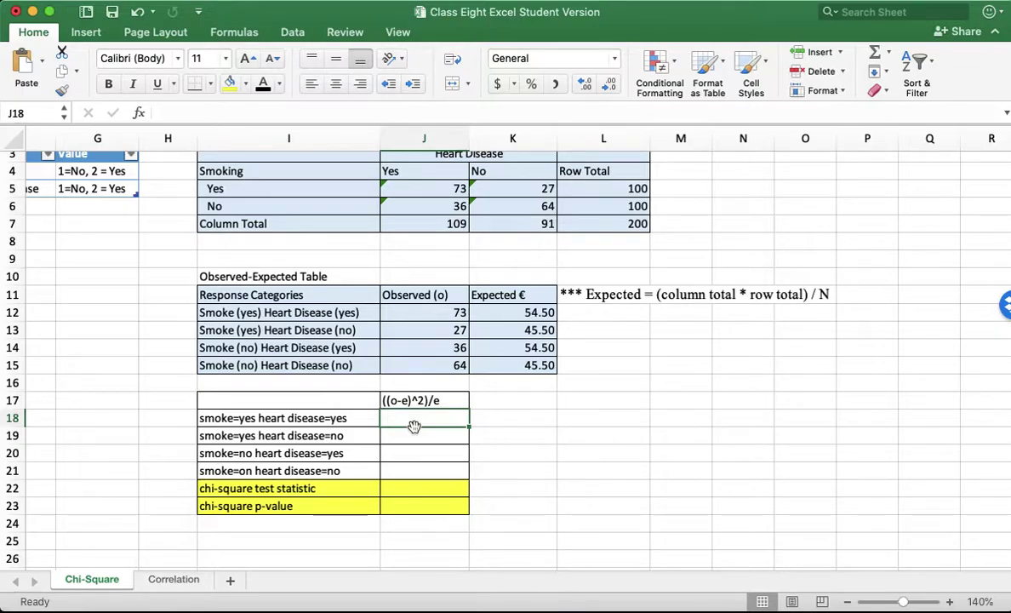
left_click(416, 507)
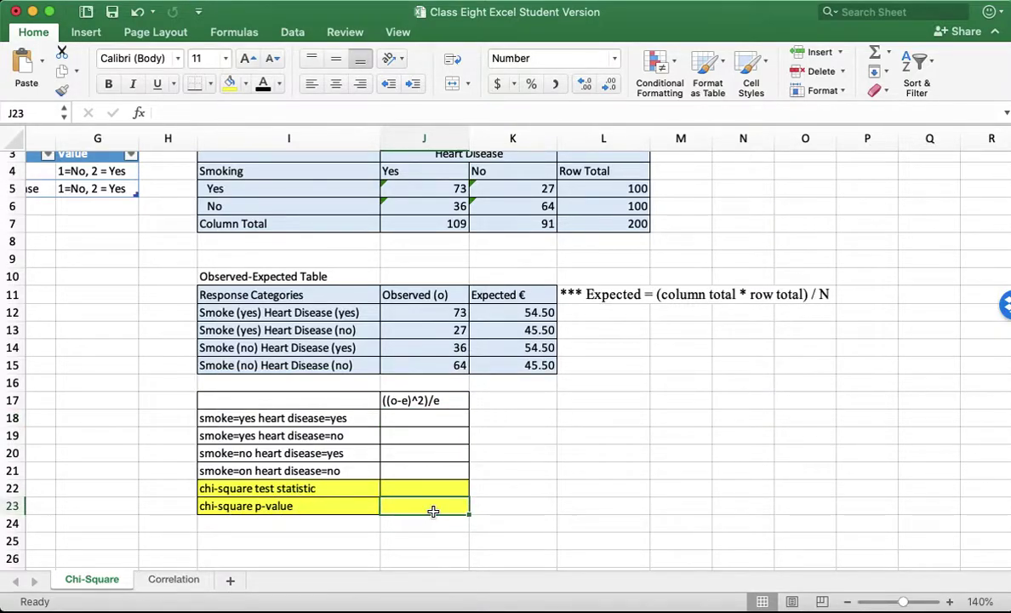
type("=")
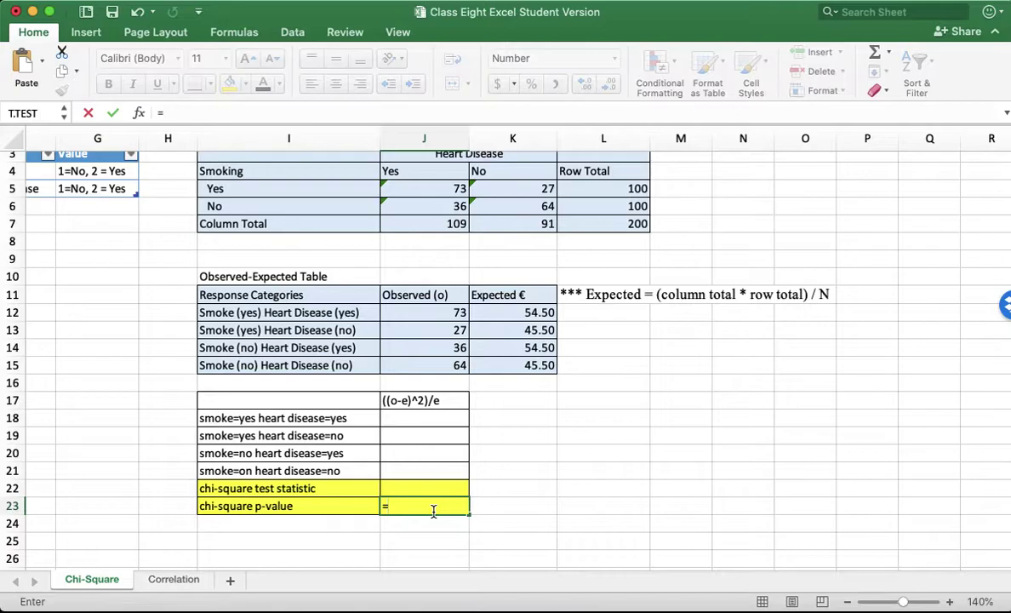
type("chisq.test(")
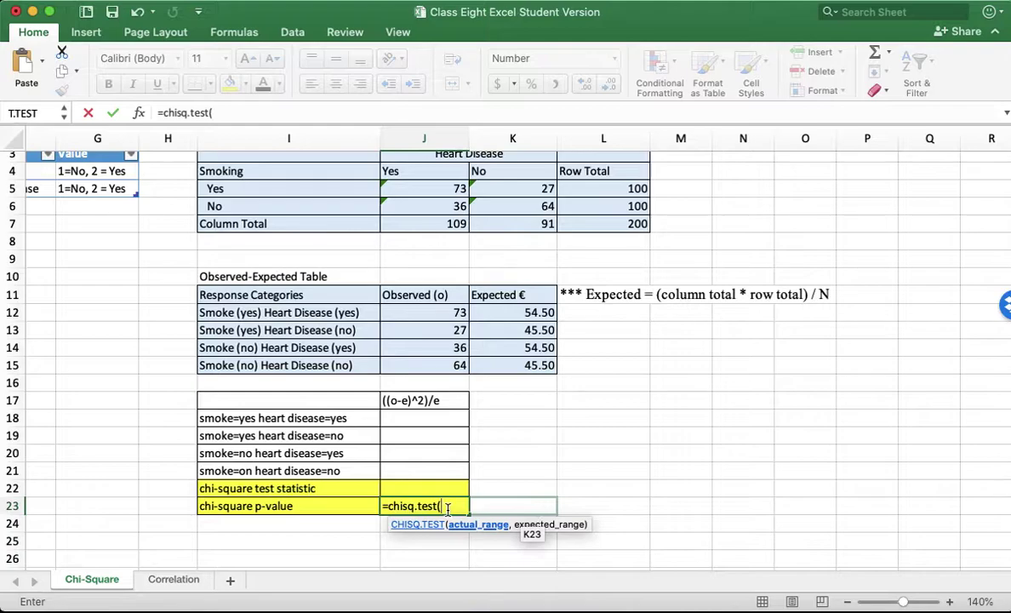
left_click_drag(449, 312, 430, 366)
type(",")
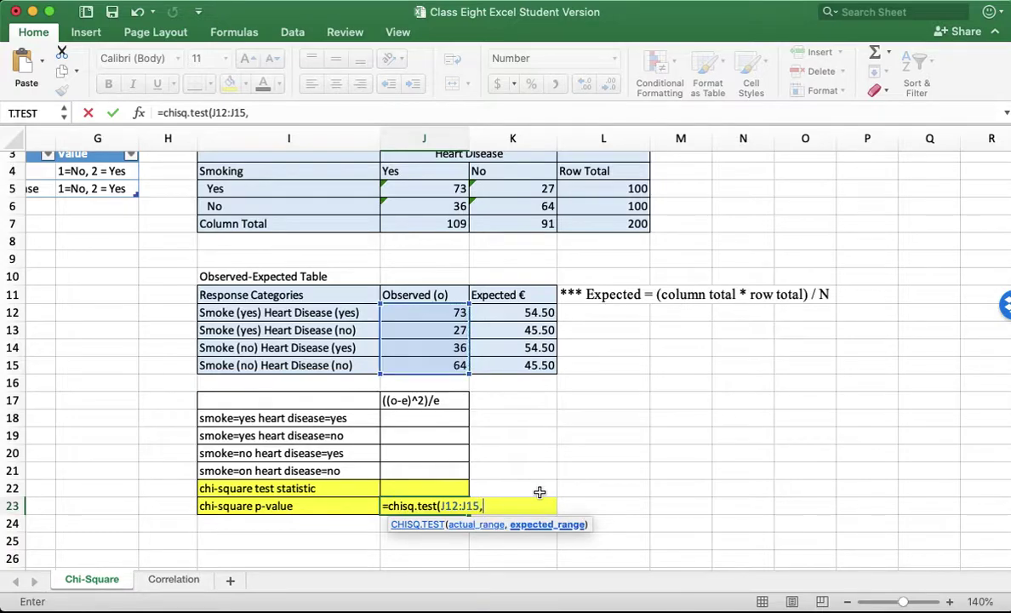
left_click_drag(503, 312, 509, 362)
type(")")
key("Return")
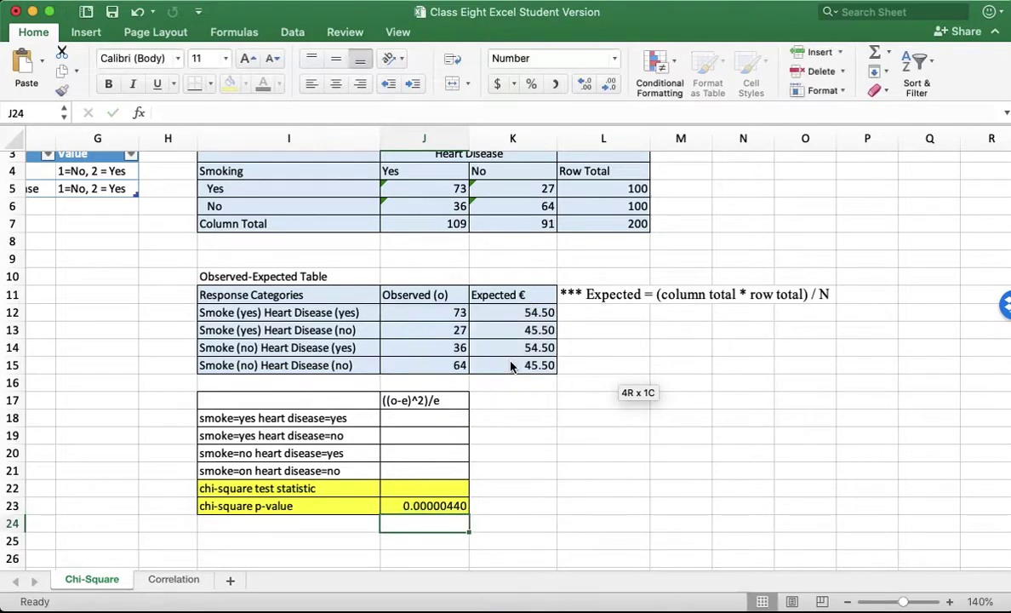
Enter the note "p < .0001" in K23 beside the chi-square p-value
left_click(429, 506)
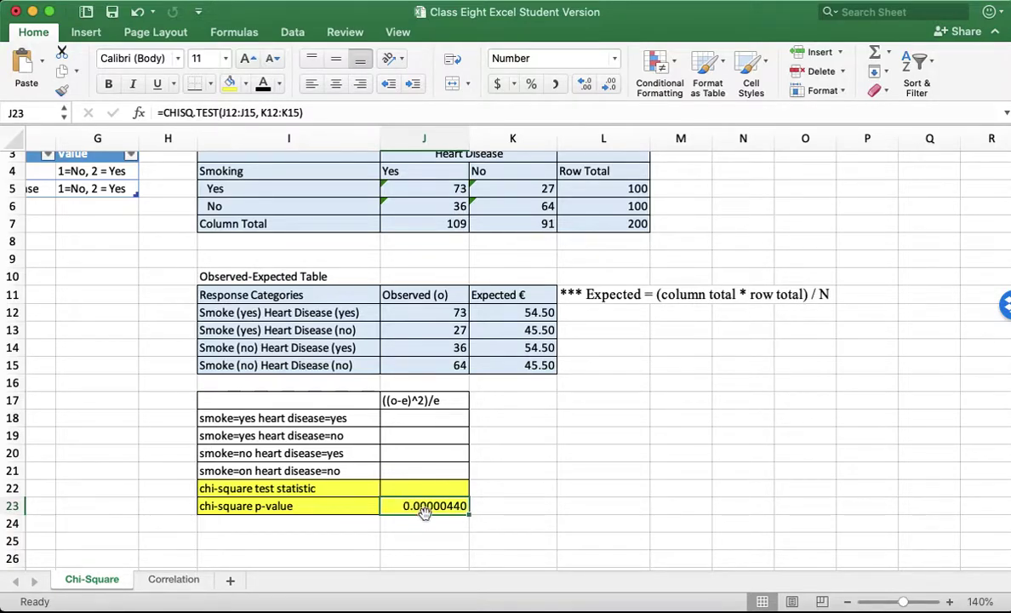
left_click(504, 509)
type("p")
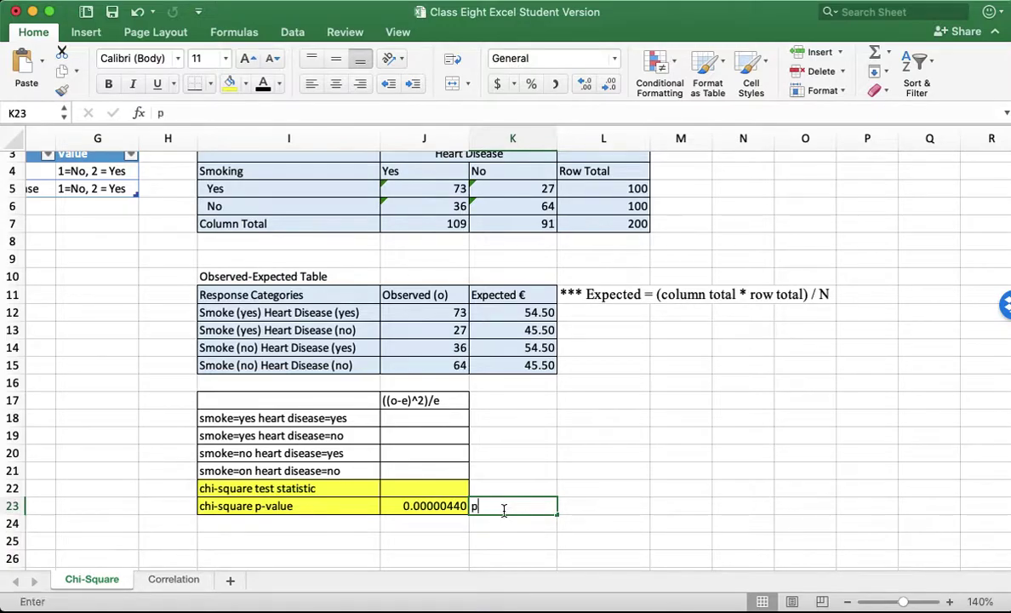
type(" < .001")
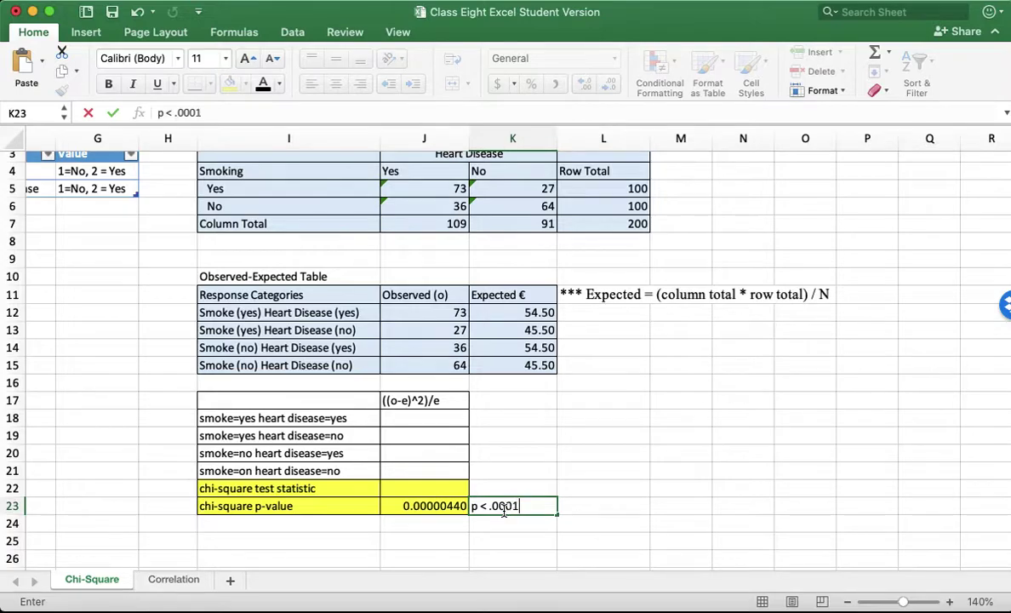
key("Return")
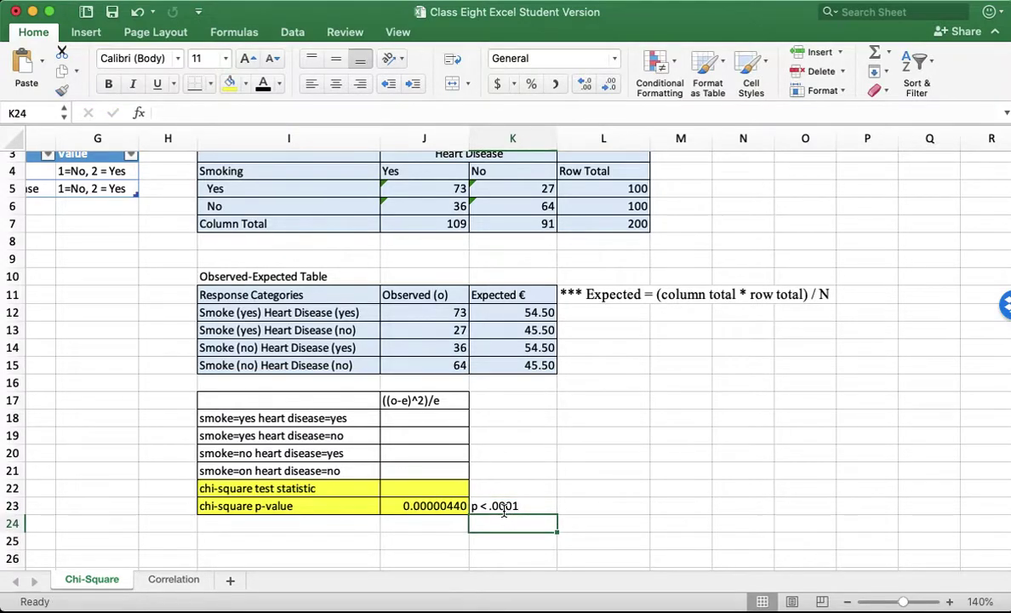
Enter =((J12-K12)^2)/K12 in J18 for the smoke=yes heart disease=yes category
left_click(433, 490)
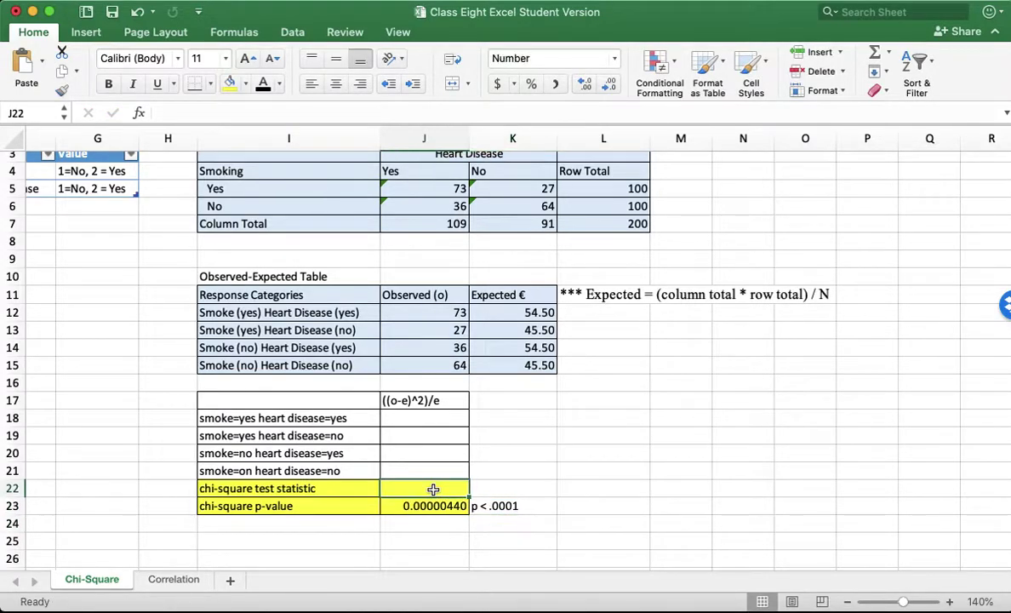
left_click(417, 417)
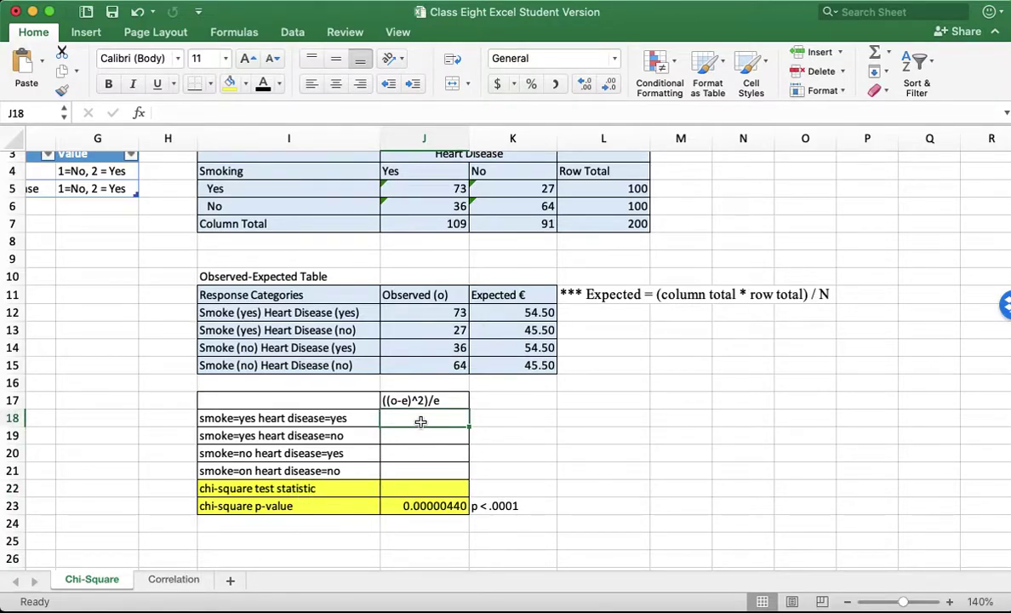
type("=((")
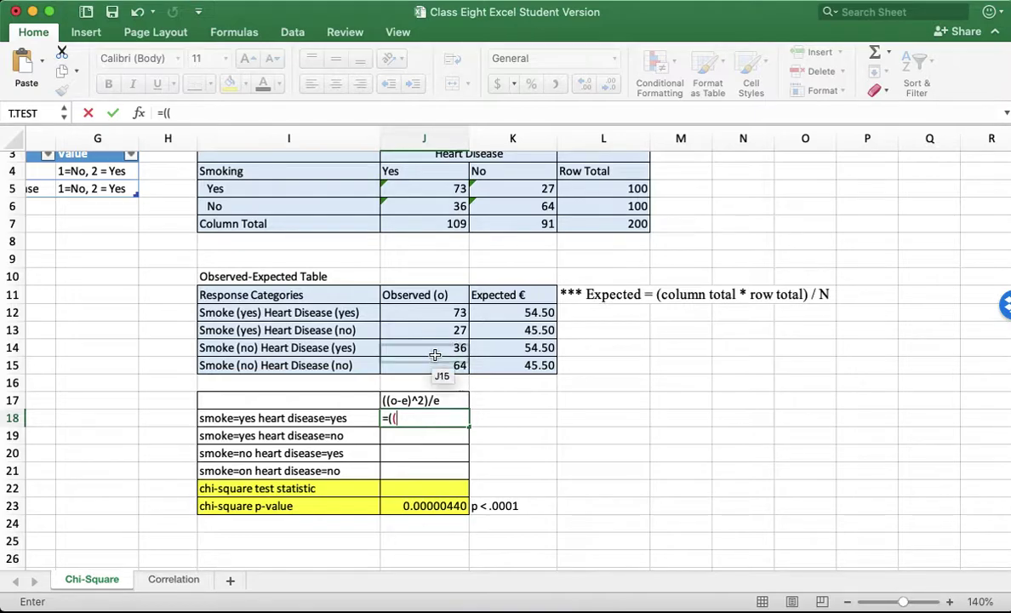
left_click(441, 314)
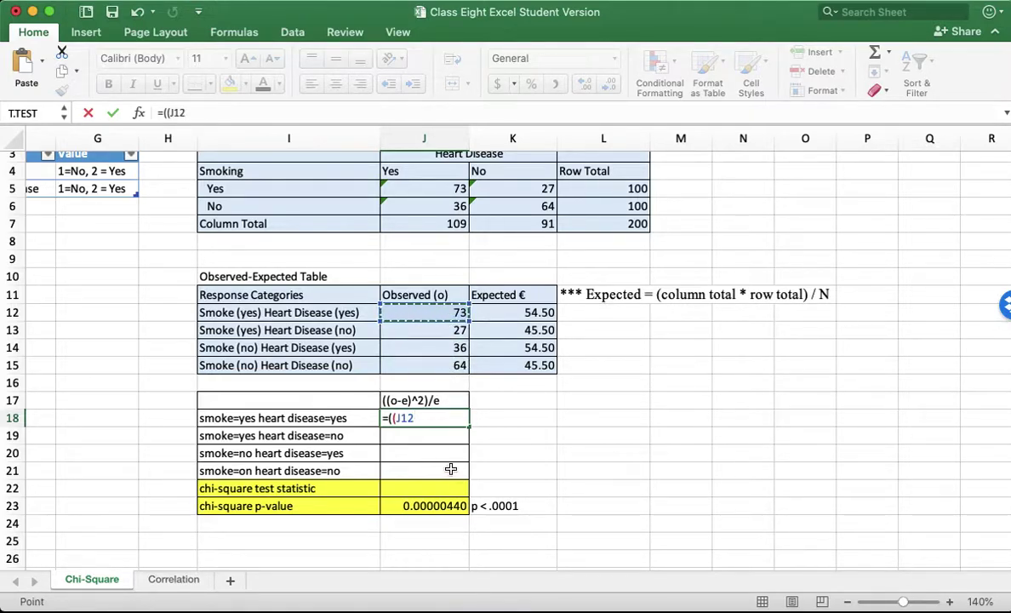
type("-")
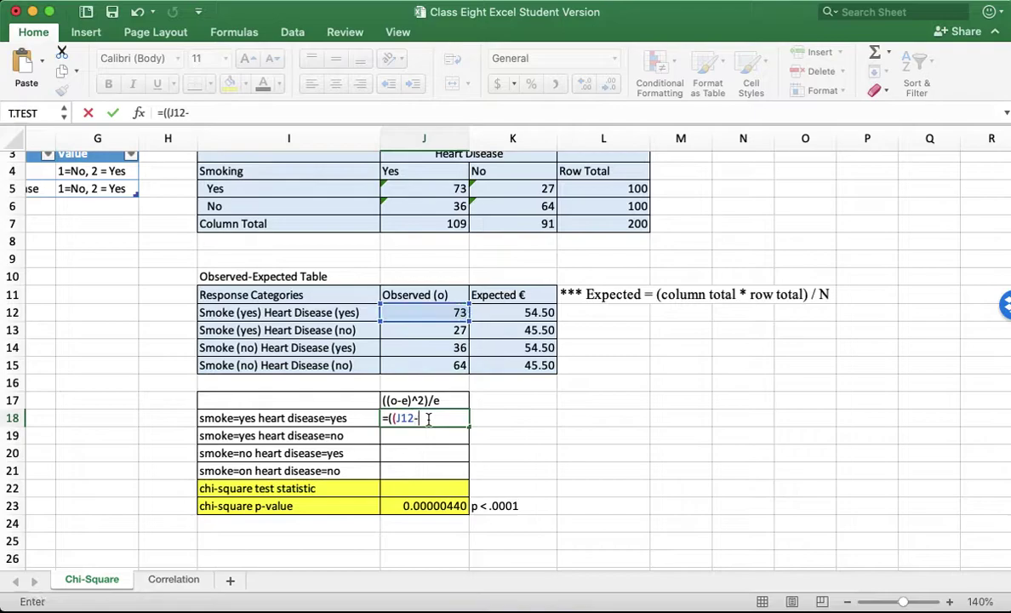
left_click(516, 314)
type(")^2)/")
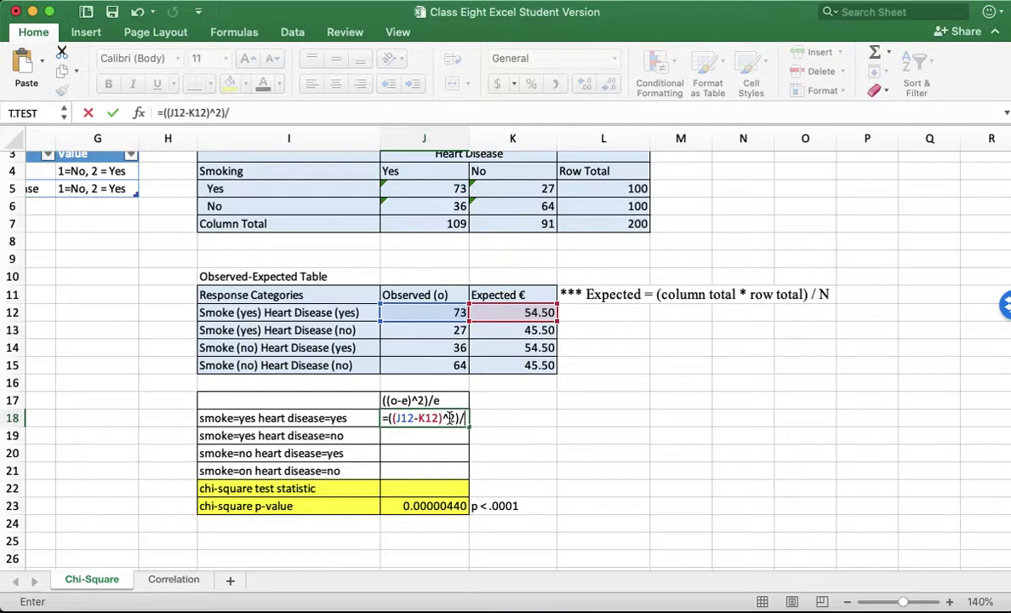
left_click(511, 312)
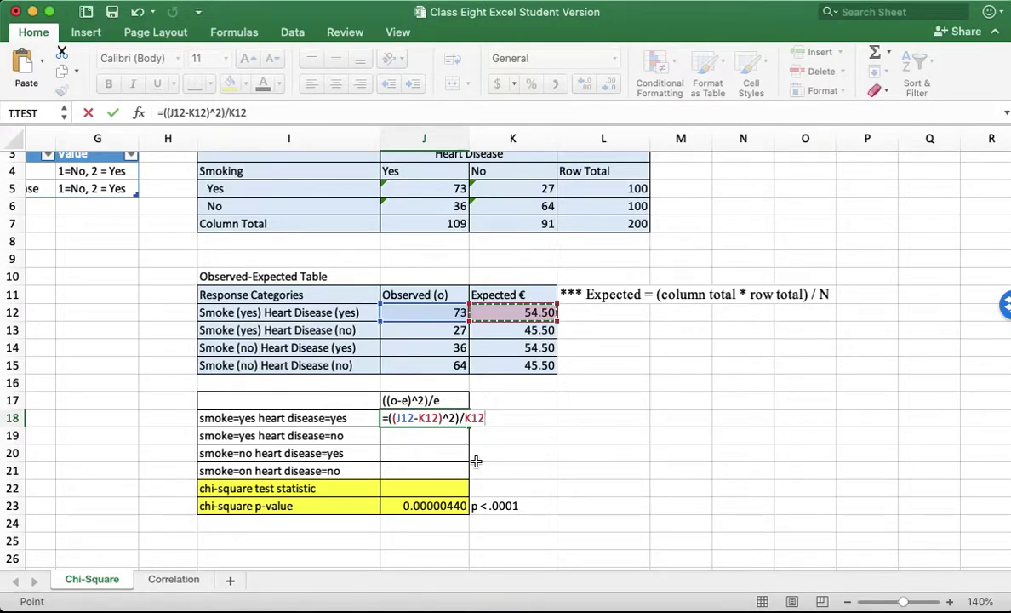
key("Return")
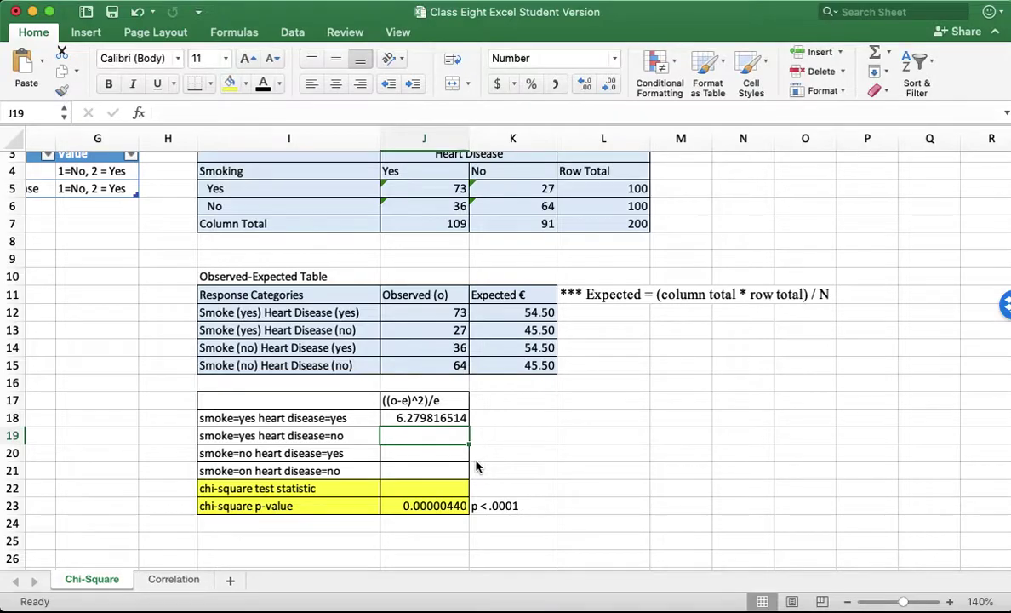
Fill the J18 formula down through J21 and inspect the cell references of the copied formula in J19
left_click(415, 416)
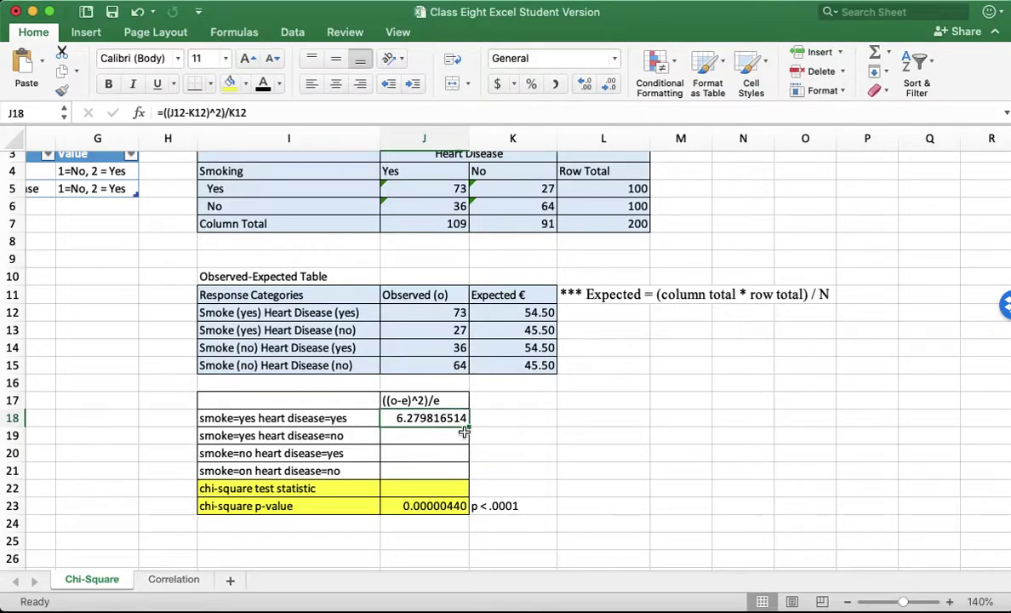
left_click_drag(467, 430, 460, 477)
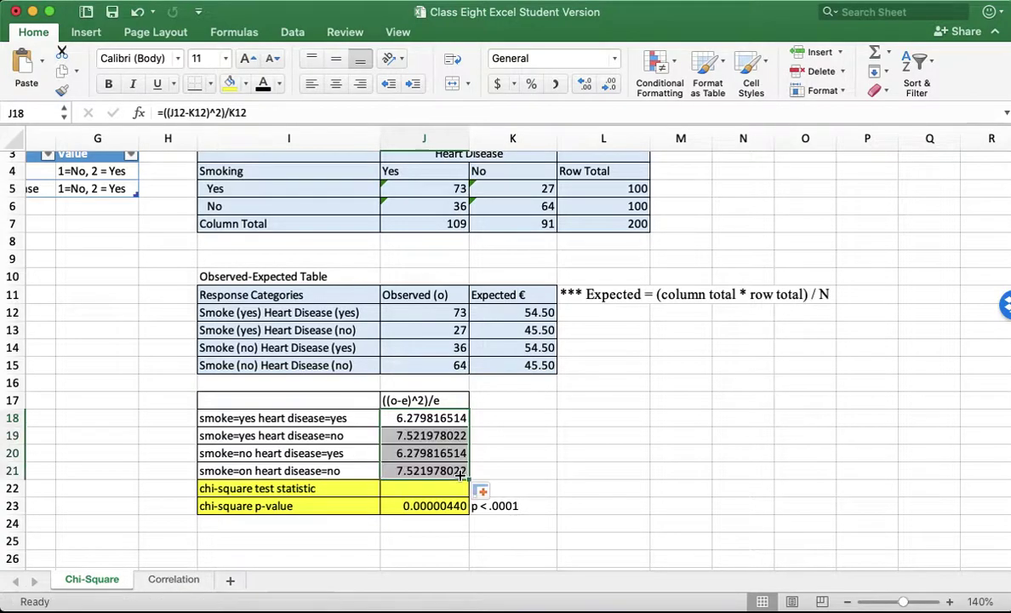
left_click(423, 436)
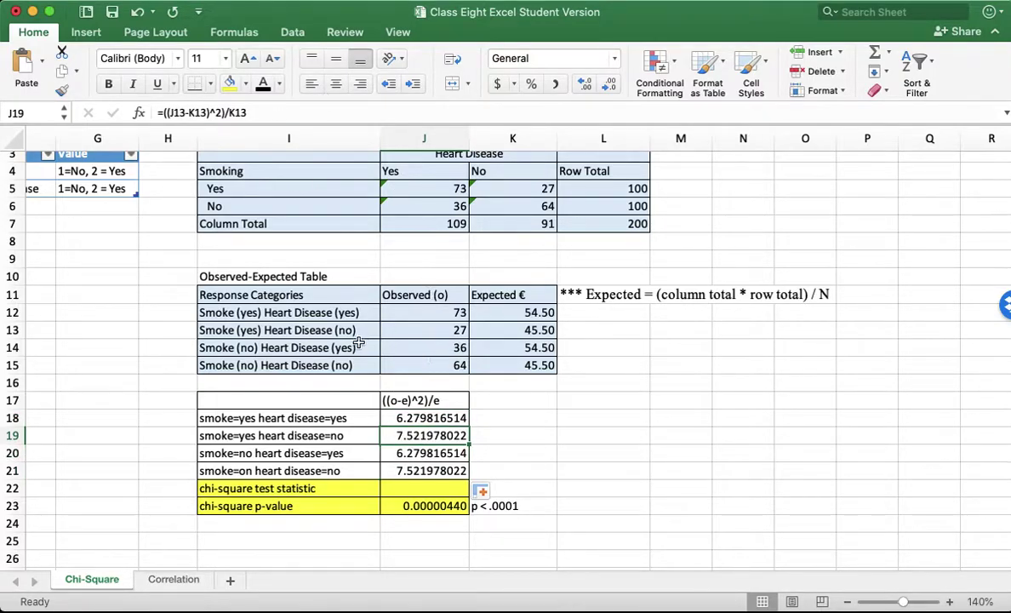
left_click(175, 113)
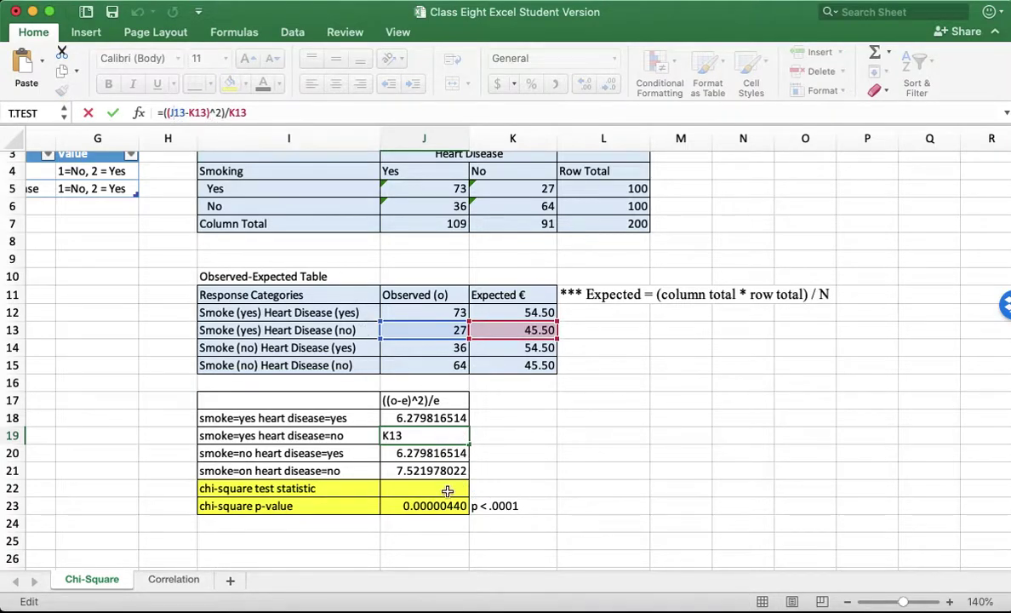
Calculate the chi-square test statistic in J22 as the sum of J18:J21
left_click(387, 486)
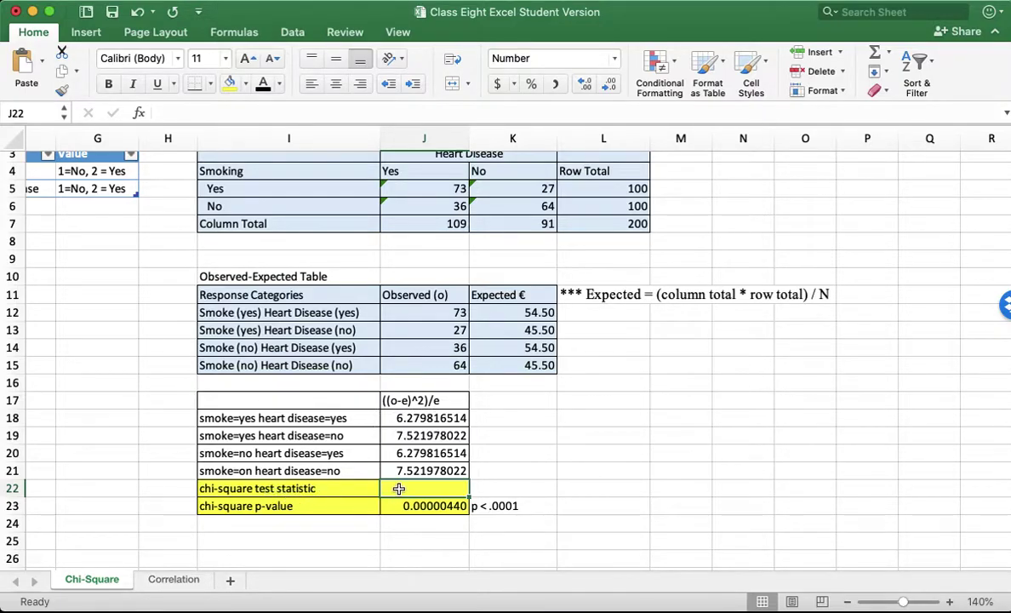
type("=")
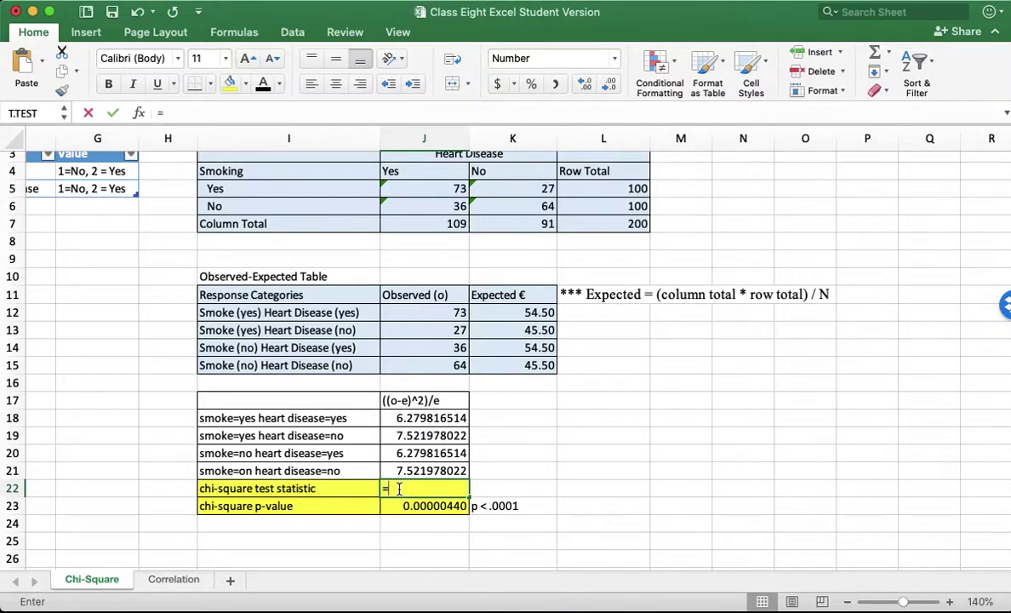
type("sum(")
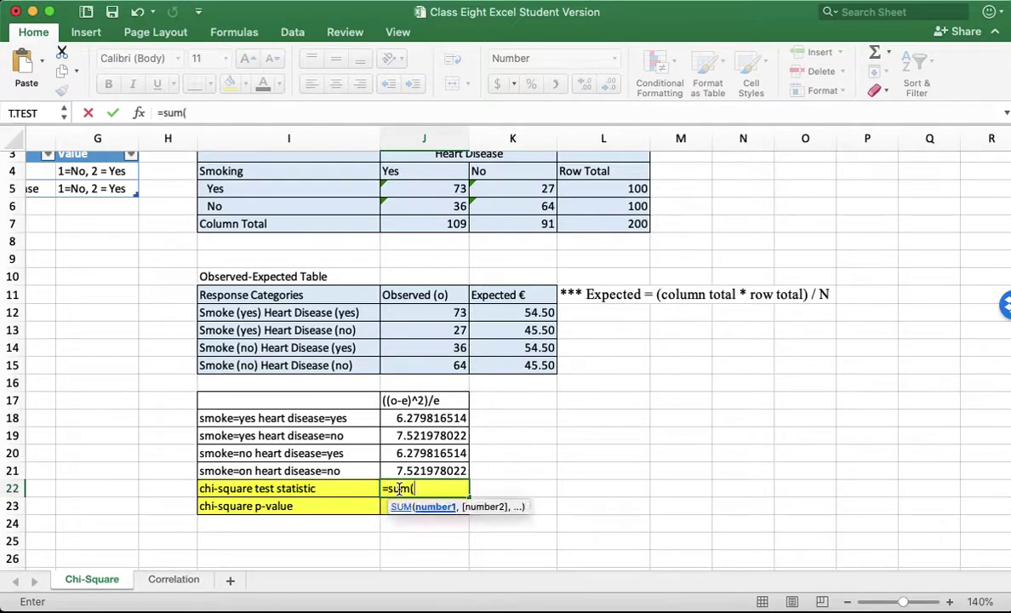
left_click_drag(425, 418, 406, 468)
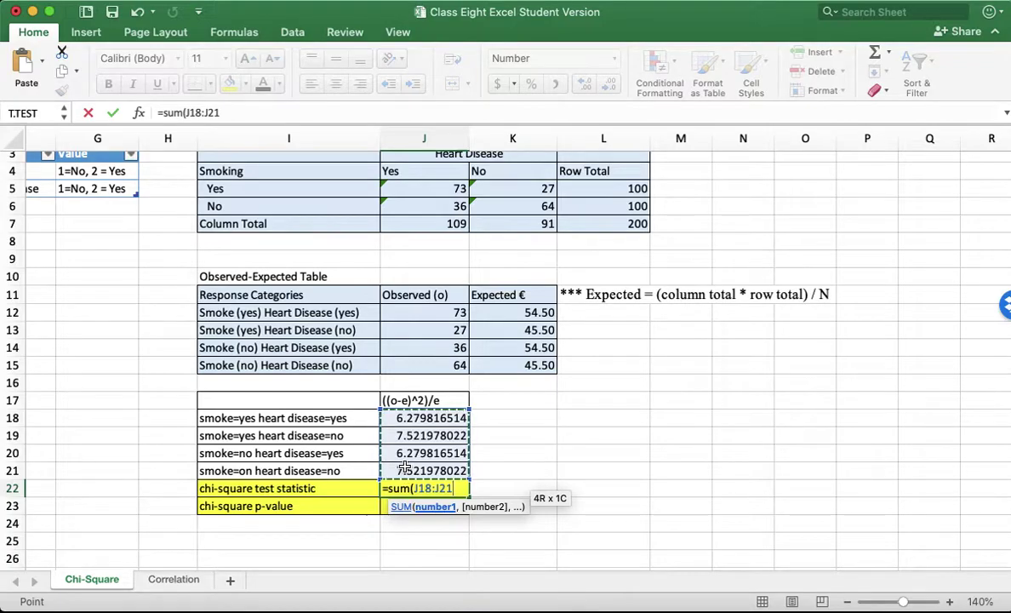
type(")")
key("Return")
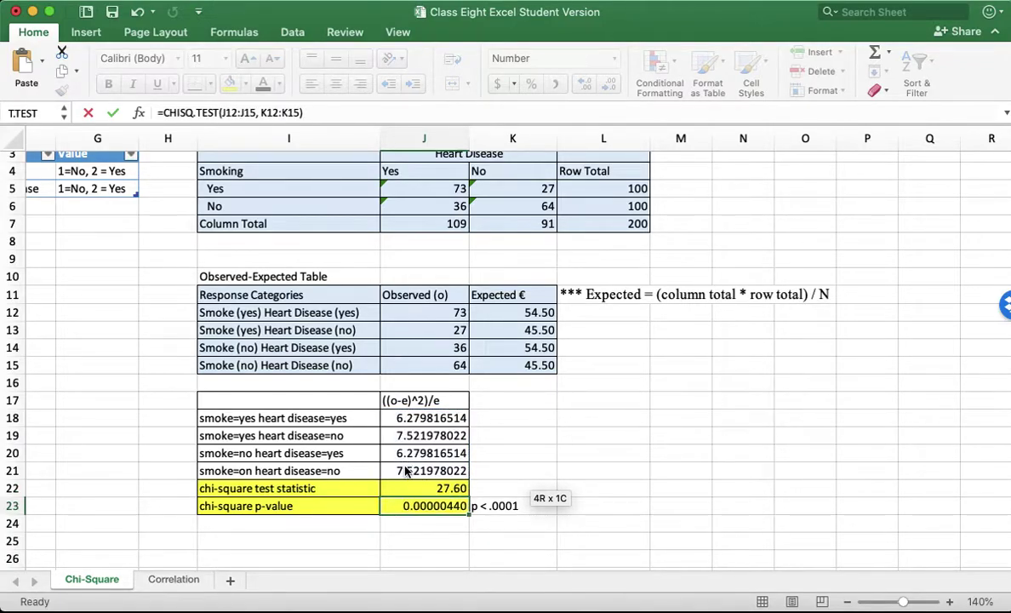
left_click(569, 504)
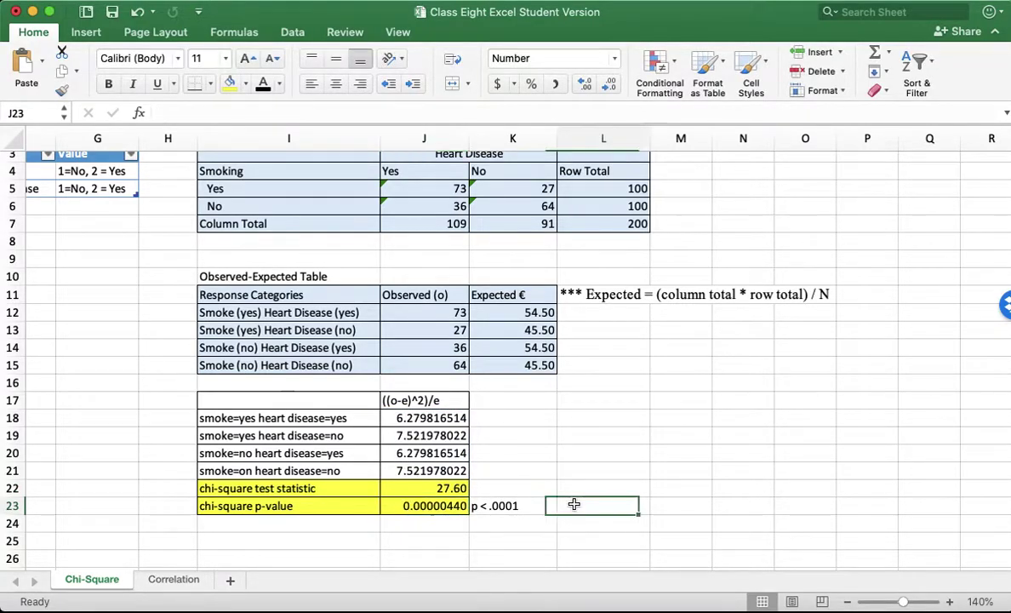
left_click(513, 543)
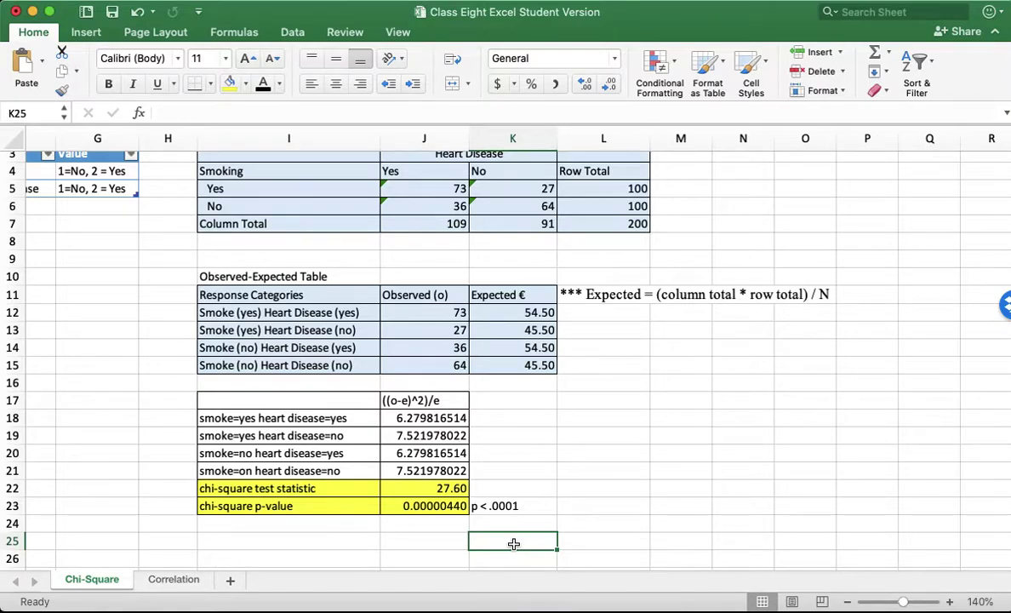
Enter the conclusion in K25: "There was a significant relationship between smoking and heart disease, x2 (N=200) = 27.60, p < .0001."
type("The")
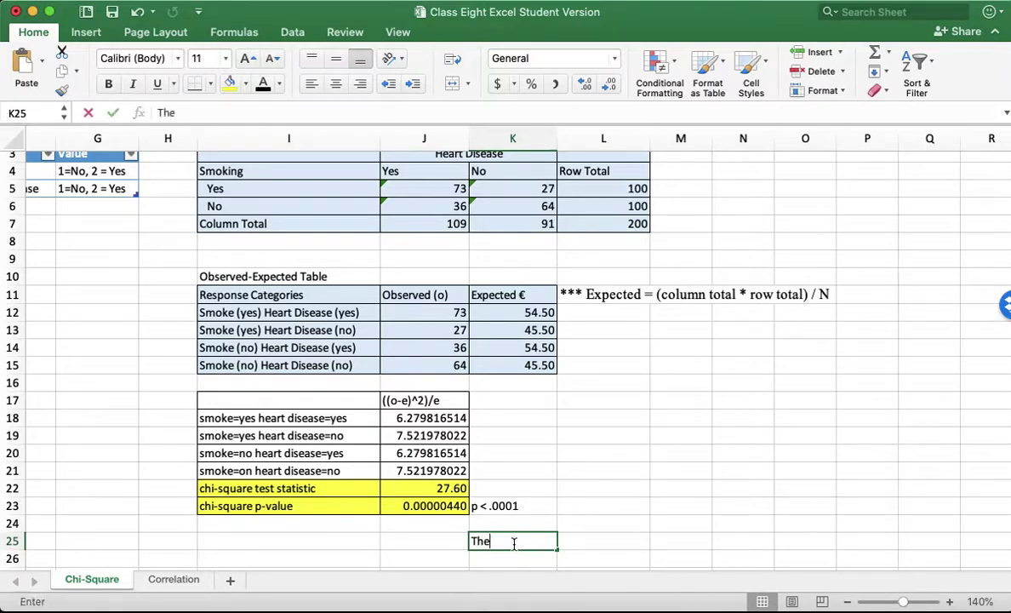
type("re was a sign")
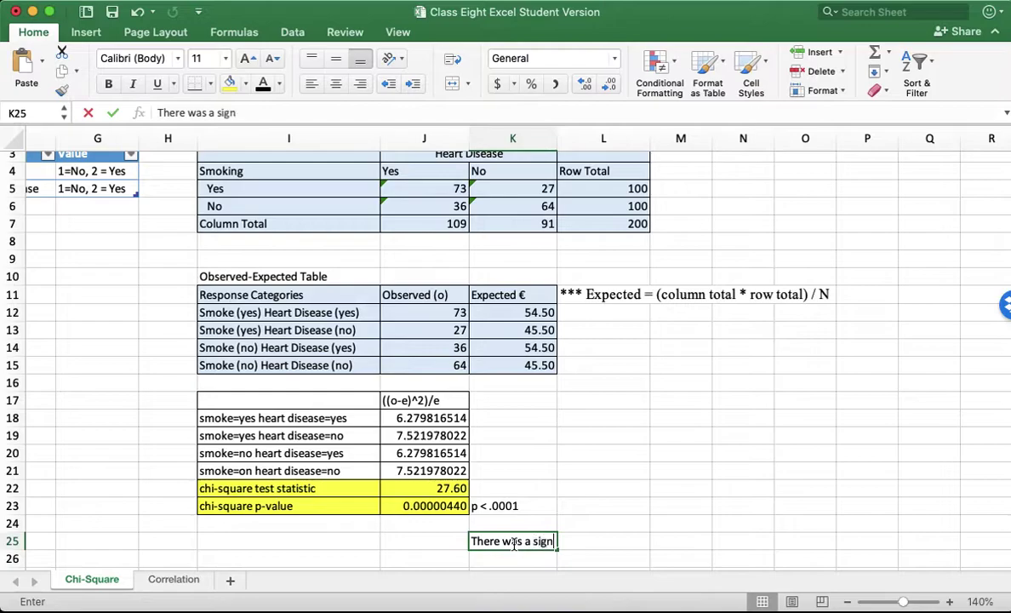
type("ificant relationship between smok")
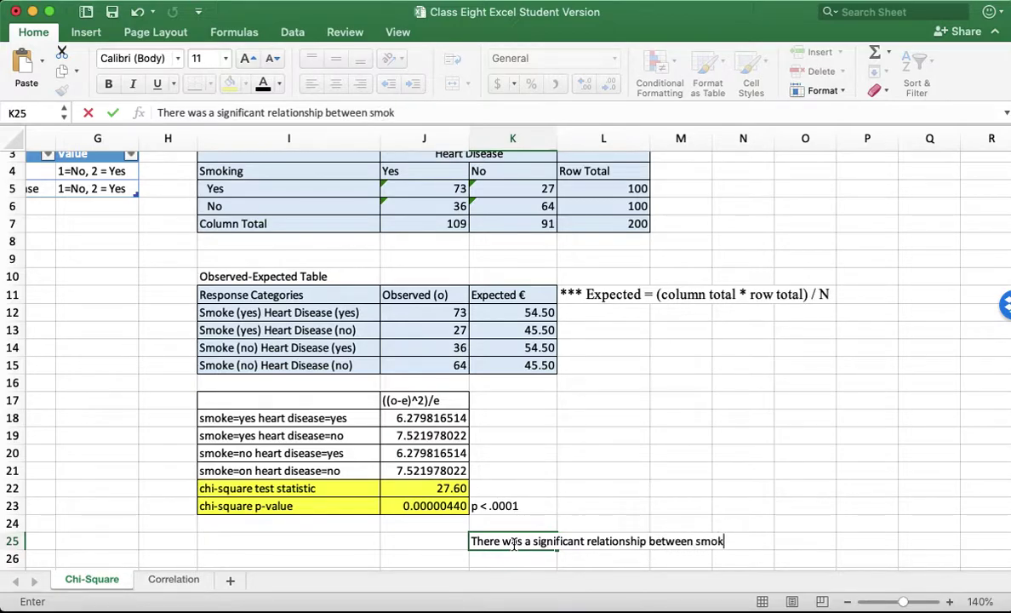
type("ing and heart dis")
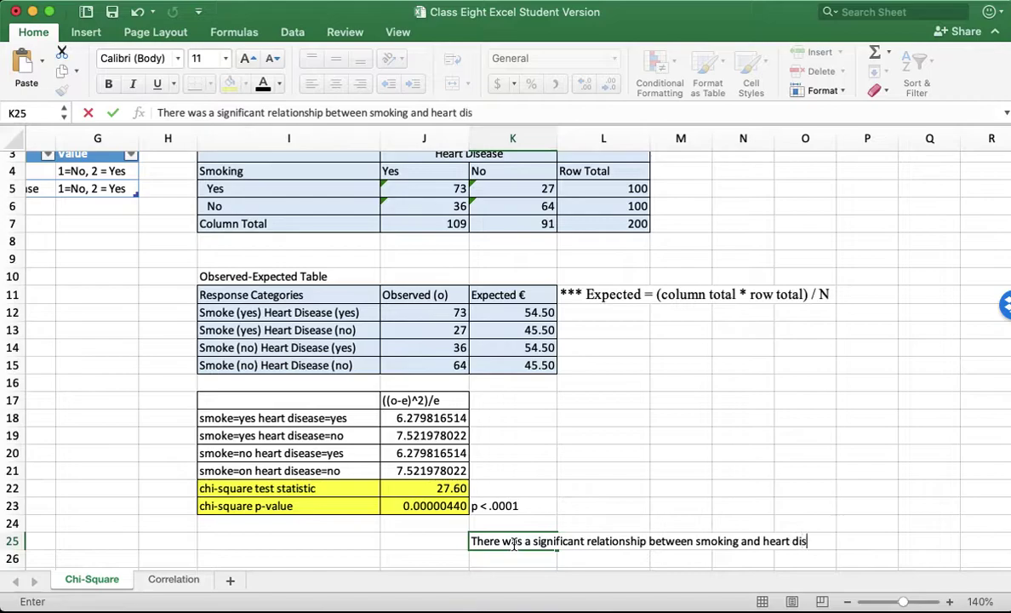
type("ease, x2 (N")
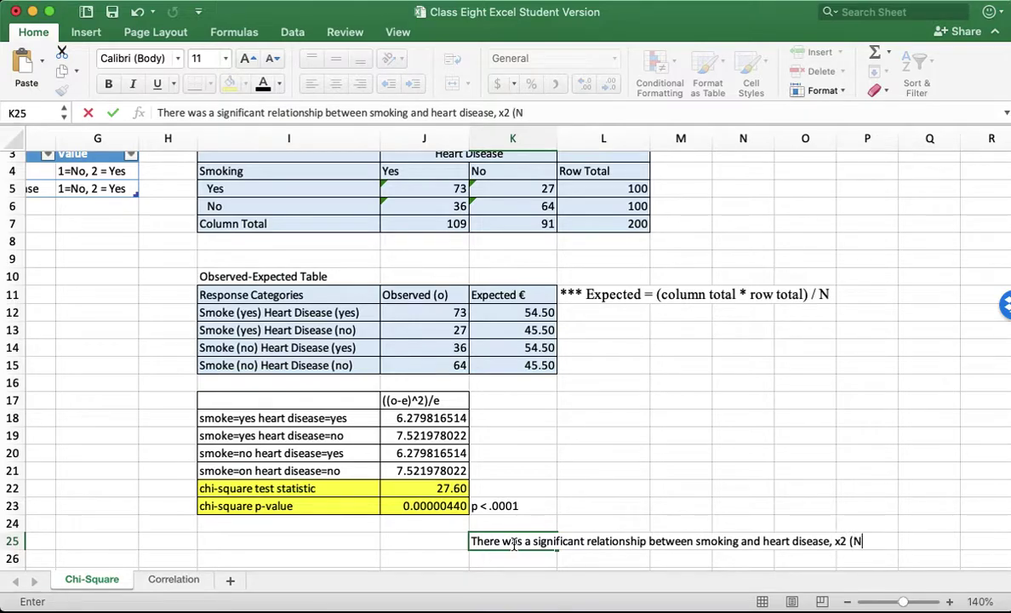
type("=200) = 27.60, p")
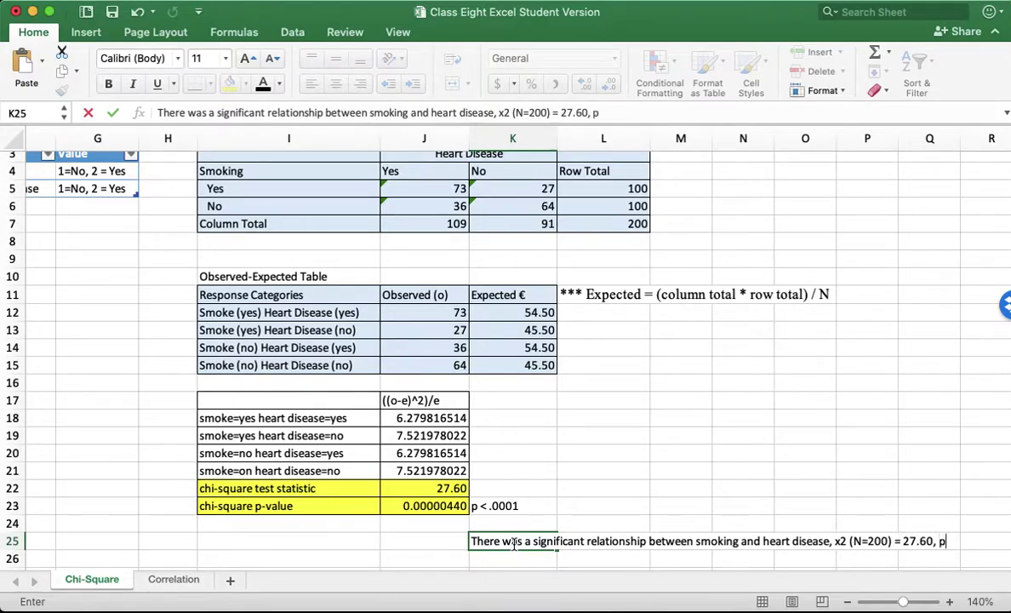
type(".0001")
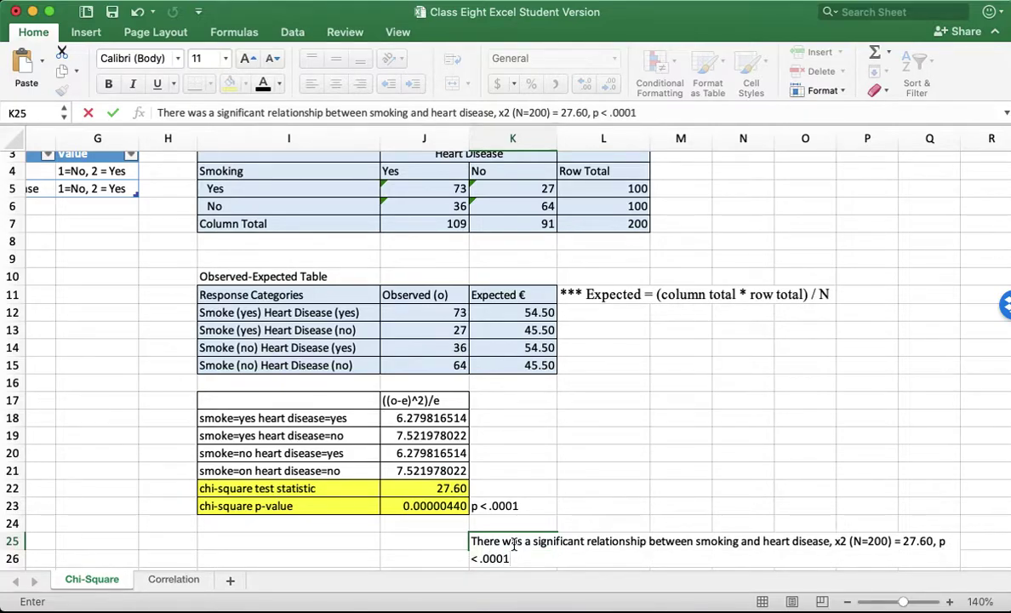
type(".")
key("Return")
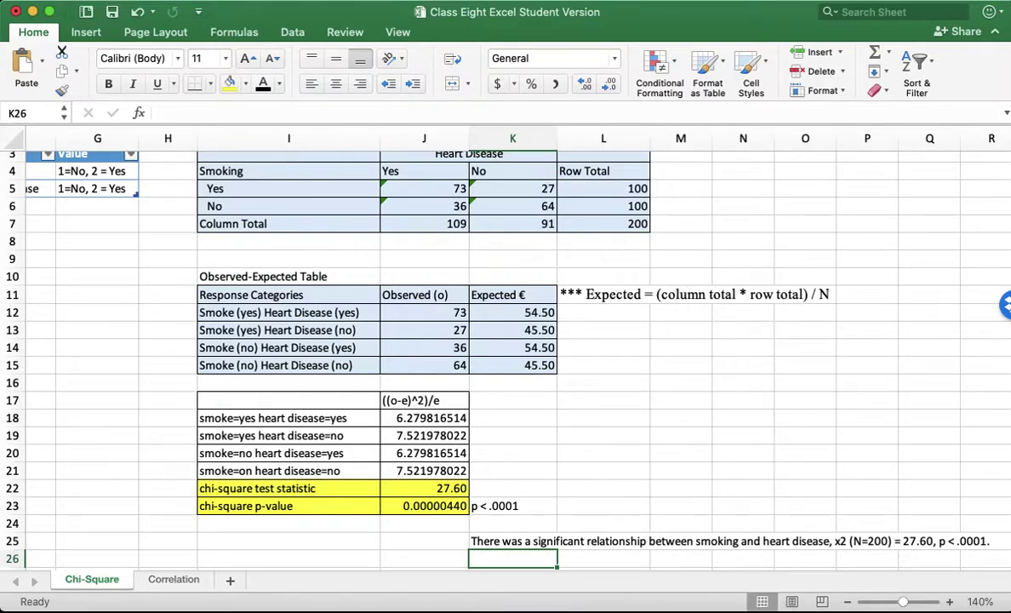
Review the APA Reporting section on chi-square in the Class Eight Handout in Word, and return to the Excel workbook
left_click(828, 606)
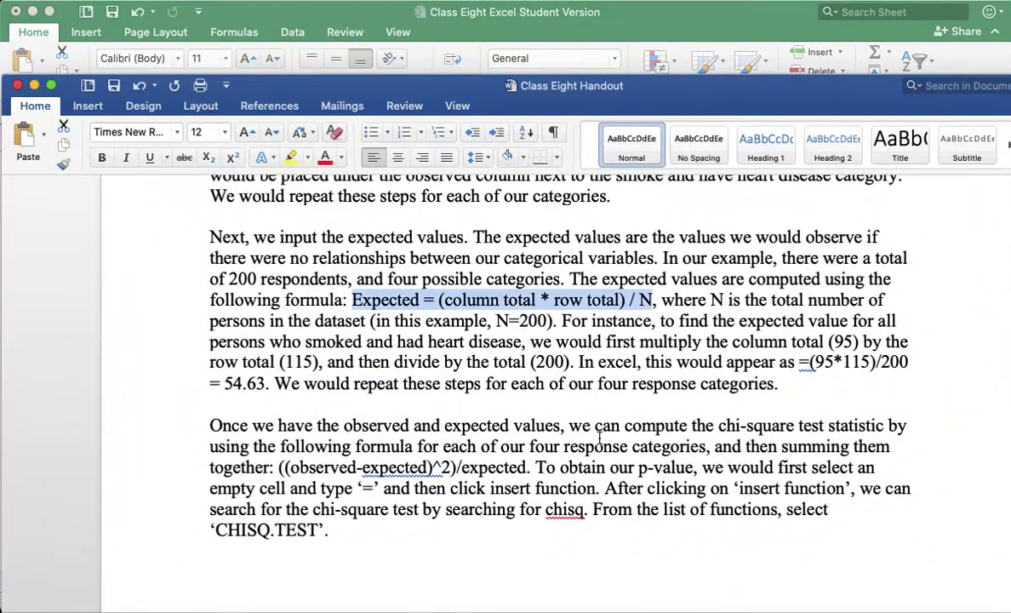
scroll(600, 438, "down", 5)
scroll(599, 439, "down", 5)
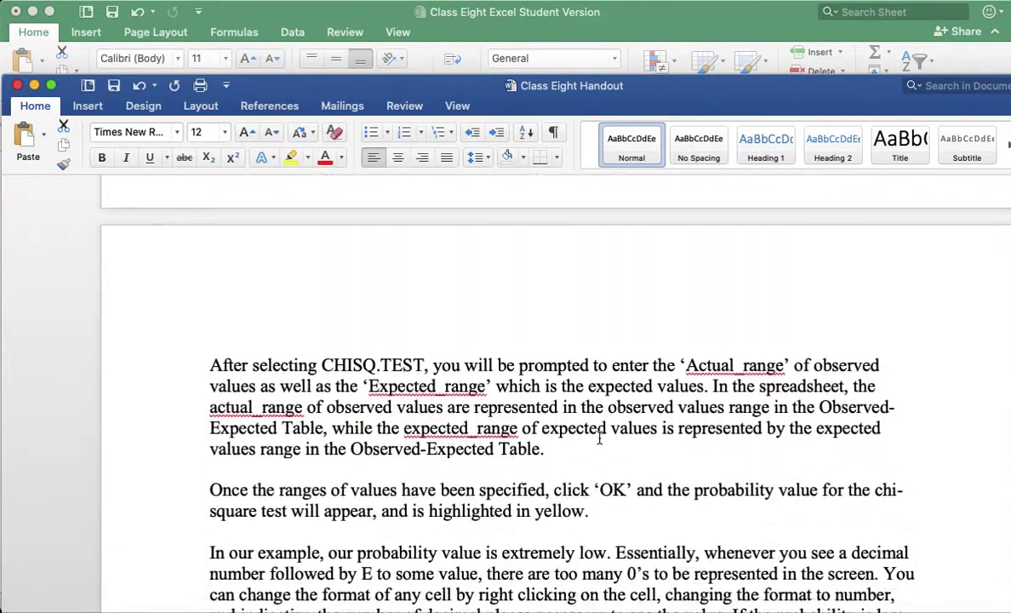
left_click(599, 439)
scroll(599, 438, "down", 10)
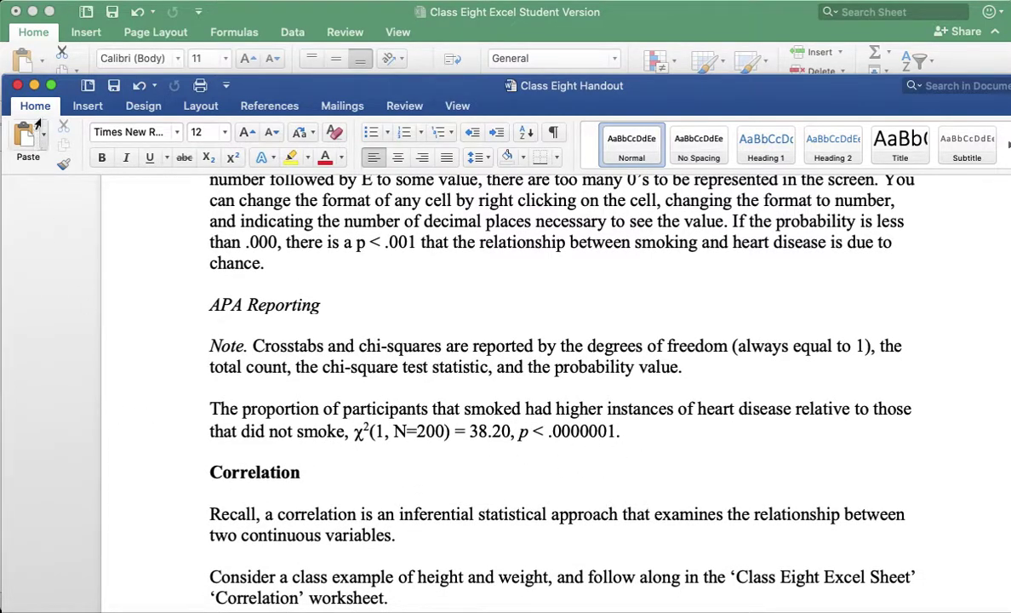
left_click(34, 85)
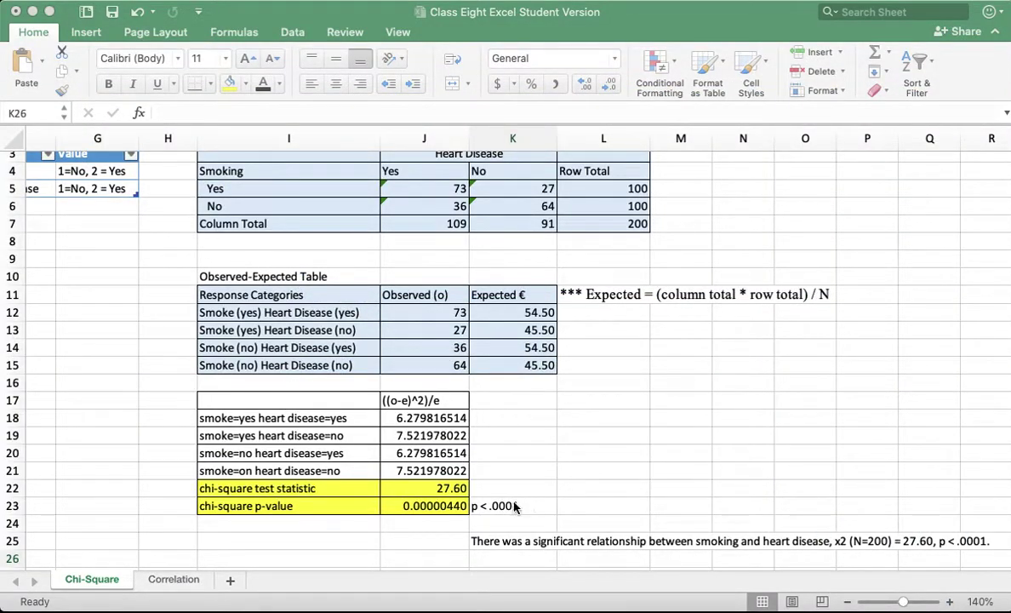
Open the Correlation tool from the data analysis tools on the Correlation worksheet
left_click(165, 582)
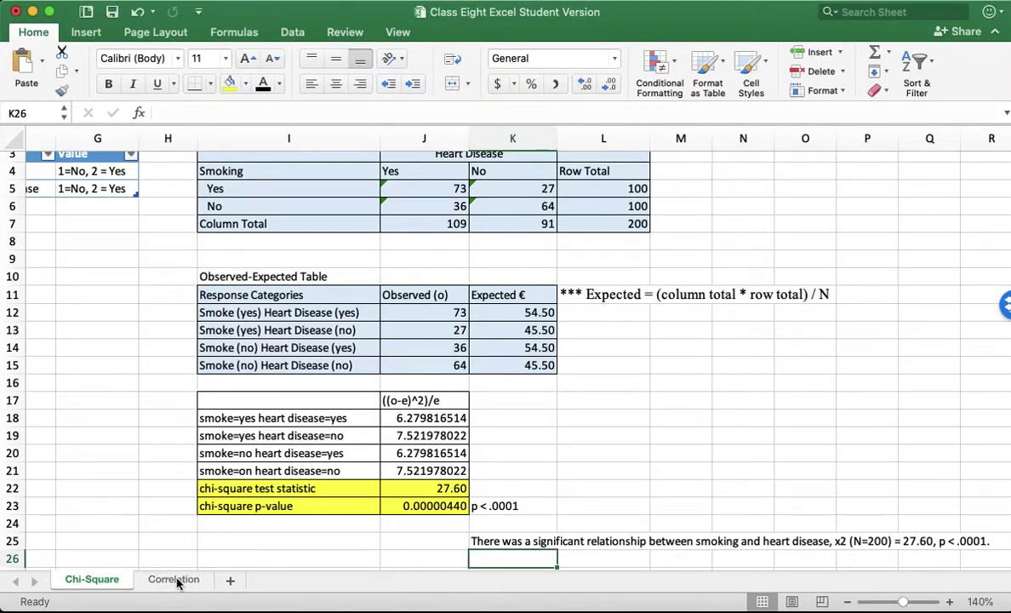
left_click(175, 581)
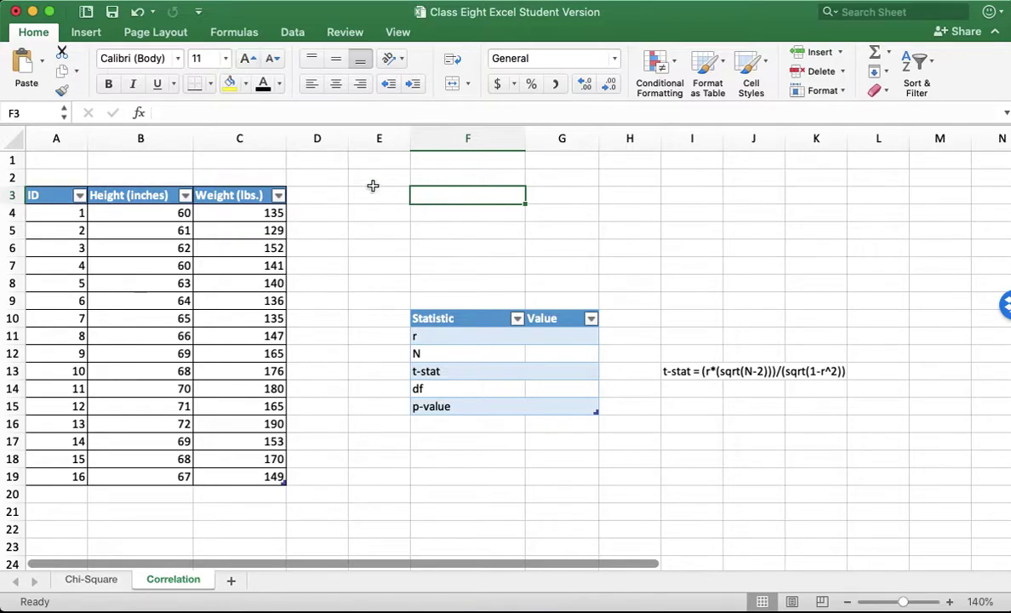
left_click(294, 34)
left_click(966, 78)
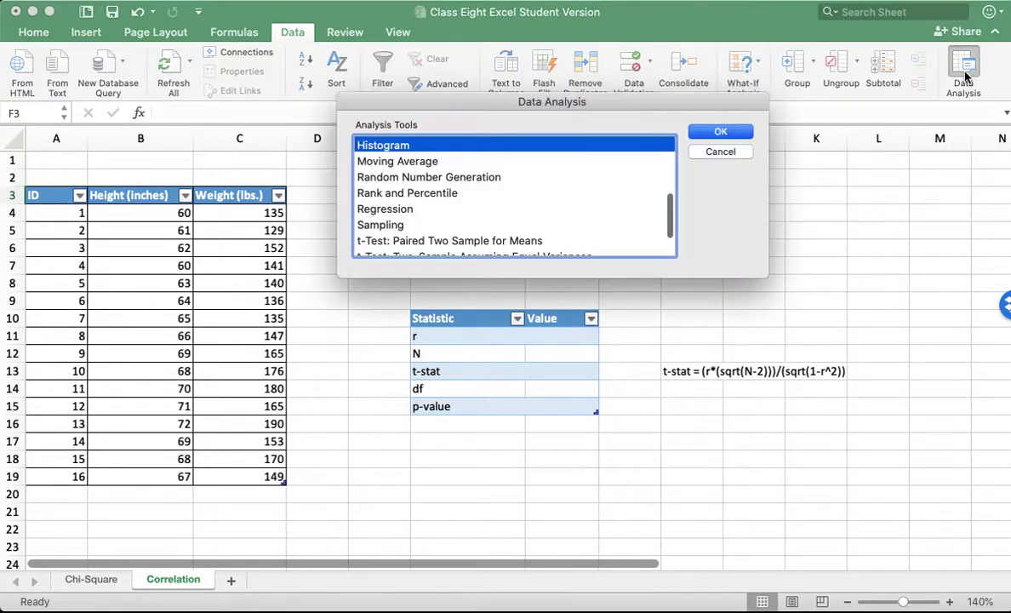
scroll(538, 216, "up", 2)
scroll(538, 216, "up", 4)
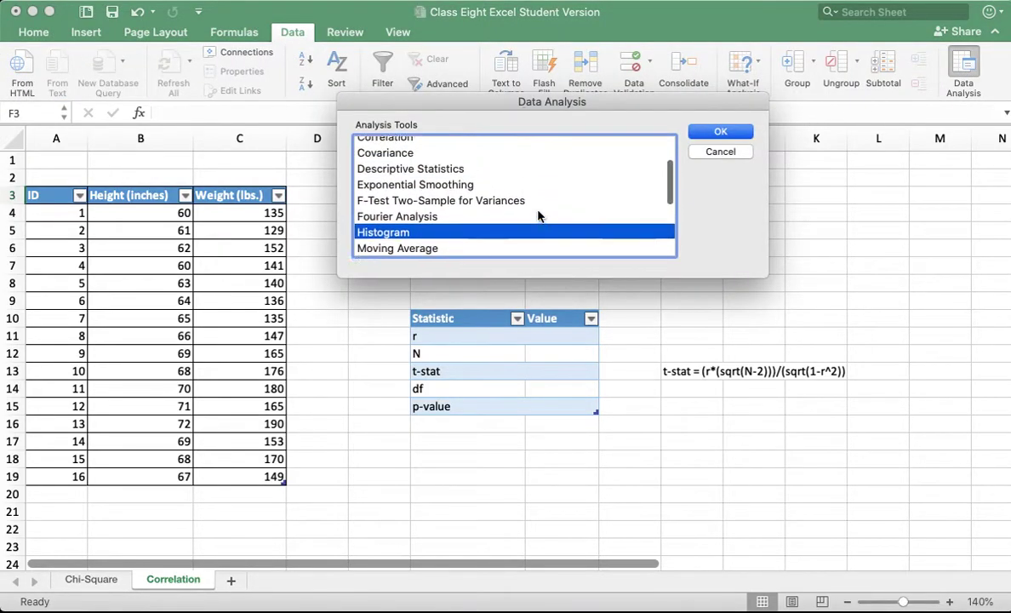
left_click(400, 194)
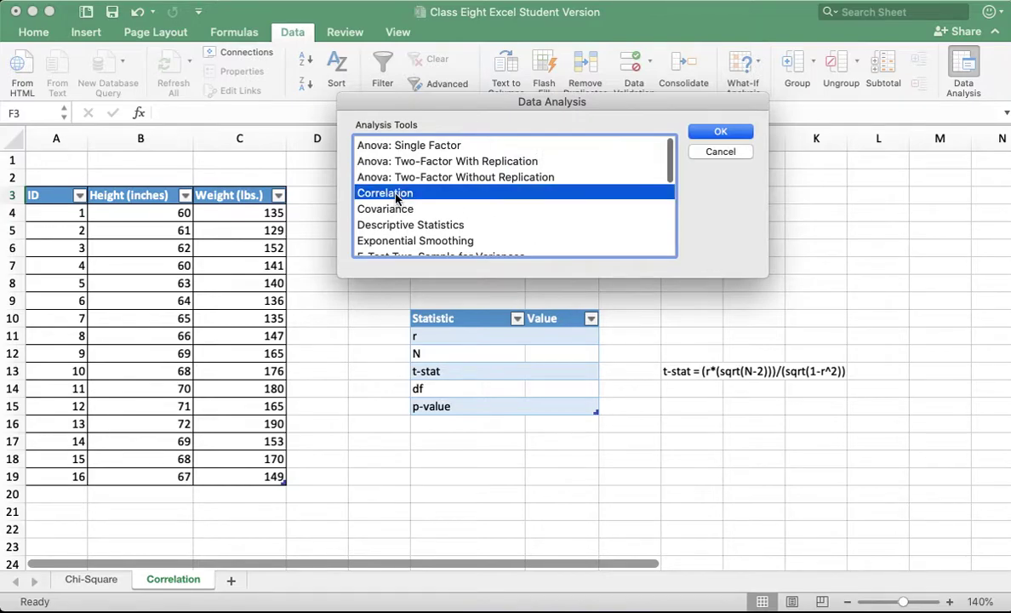
left_click(720, 132)
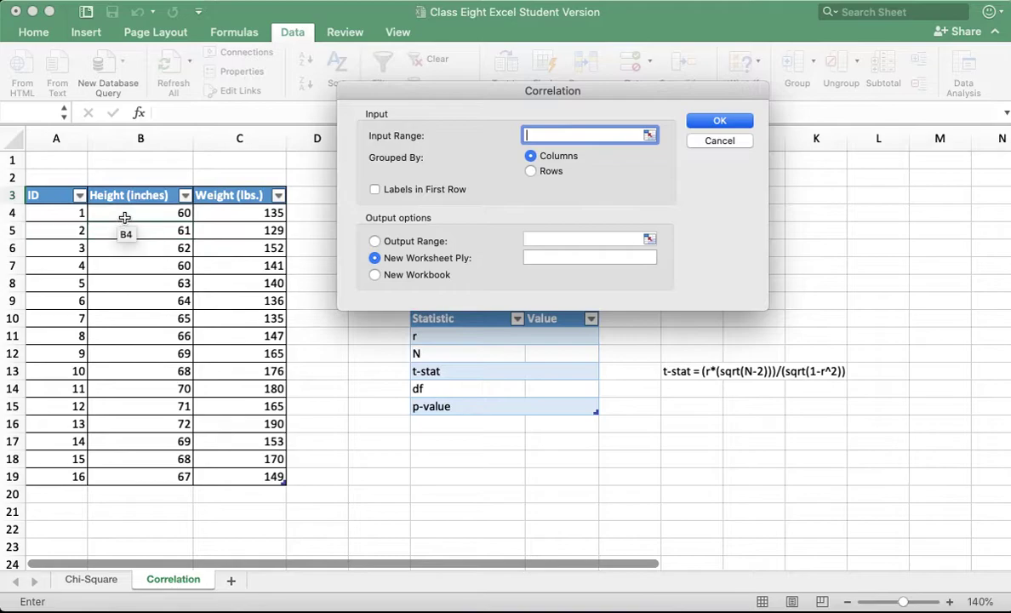
Run the correlation on the height and weight data in B4:C19, grouped by columns, with the output range starting at F3
left_click_drag(125, 218, 224, 474)
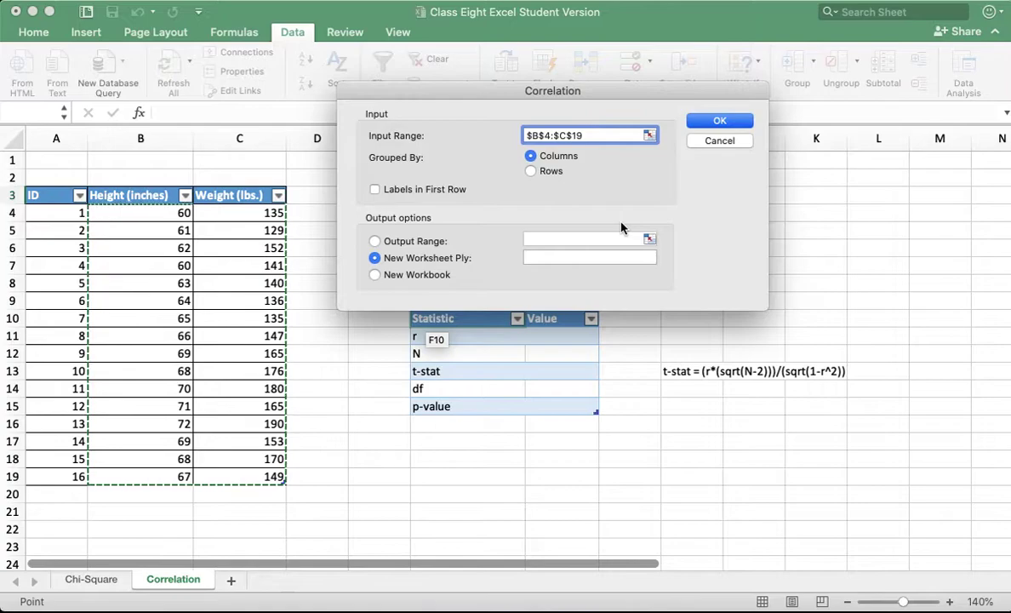
left_click(374, 241)
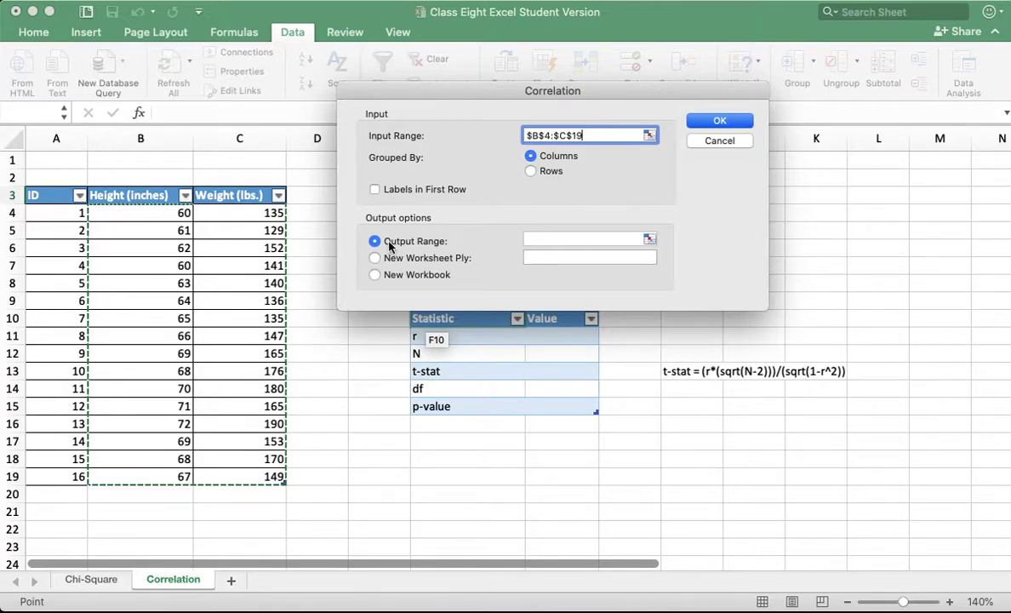
left_click_drag(516, 94, 736, 203)
left_click(449, 196)
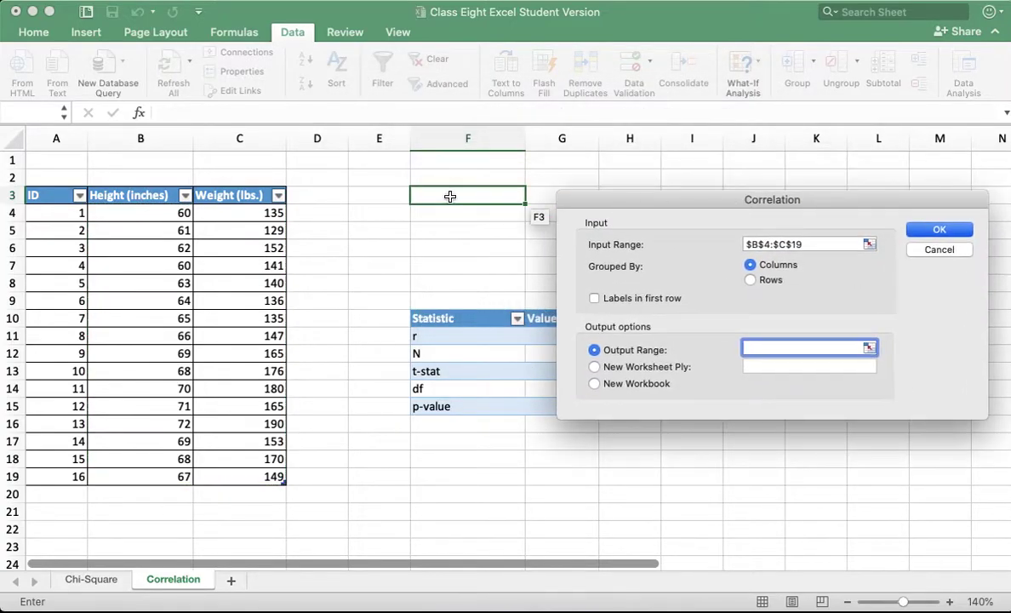
left_click(939, 230)
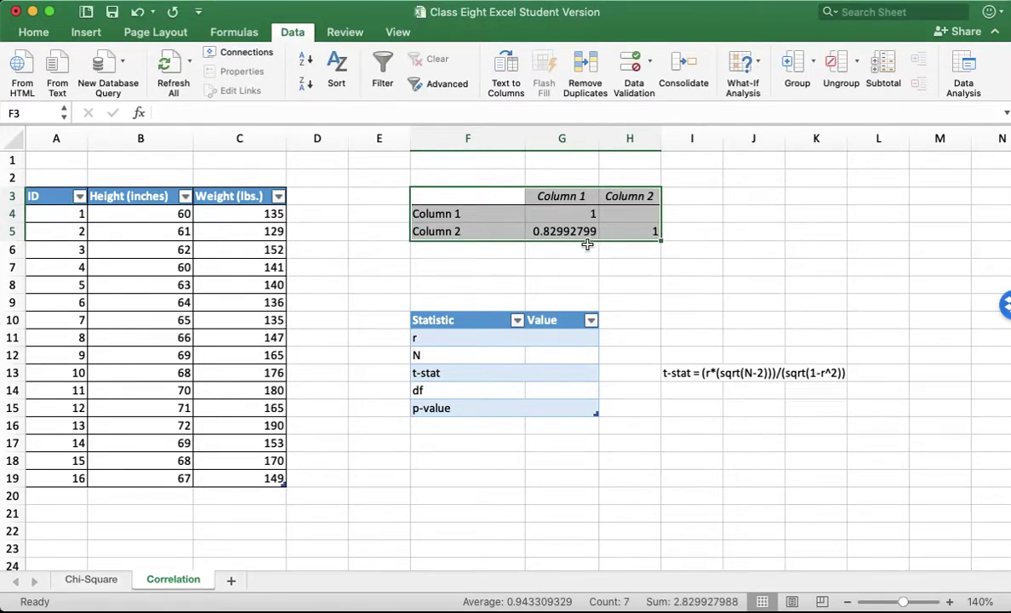
Relabel the correlation matrix columns in G3:H3 and rows in F4:F5 as Height and Weight
left_click(539, 196)
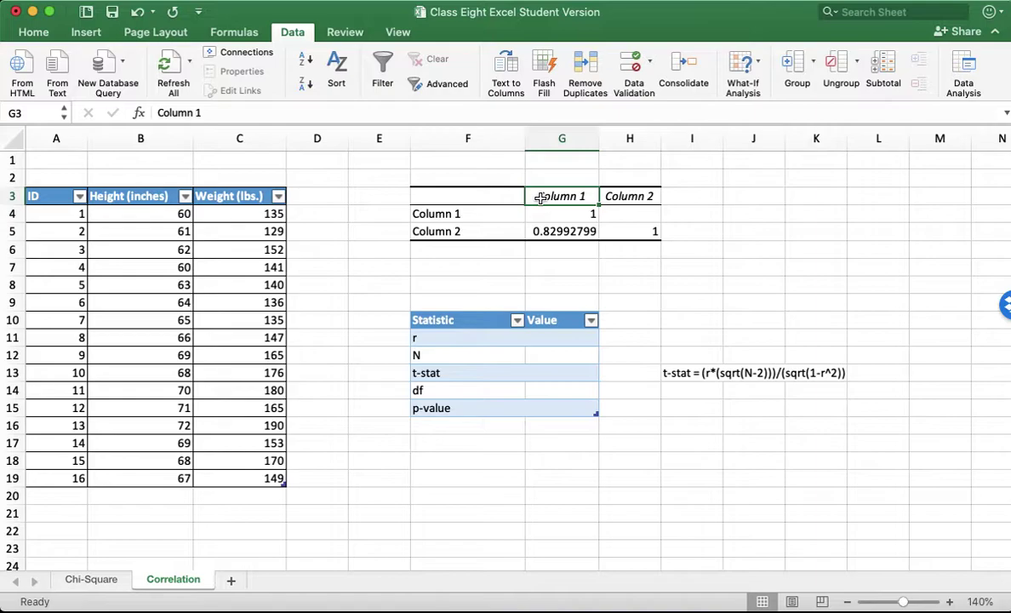
type("Height")
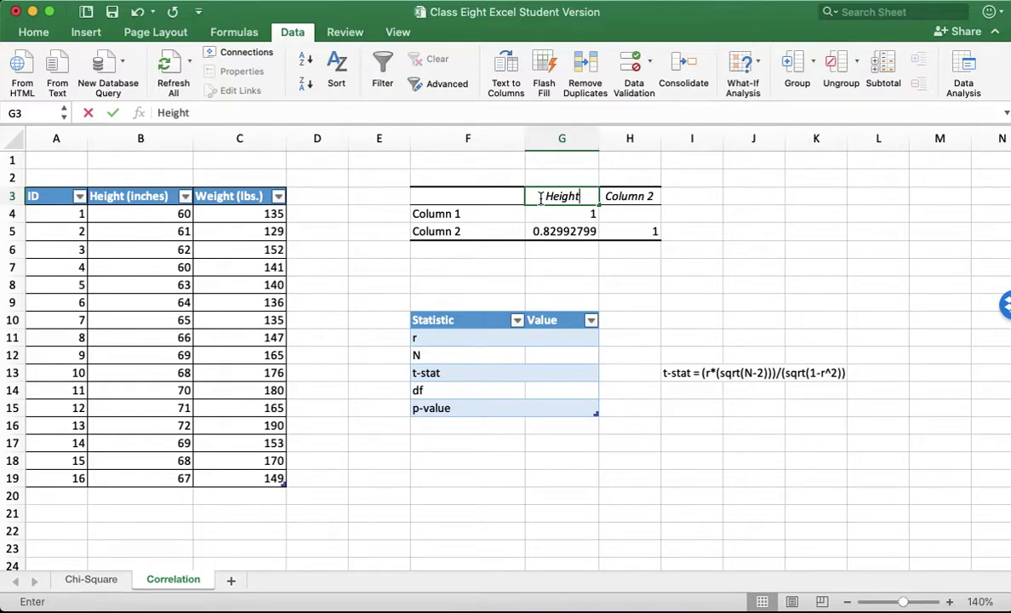
key("Tab")
type("Weight")
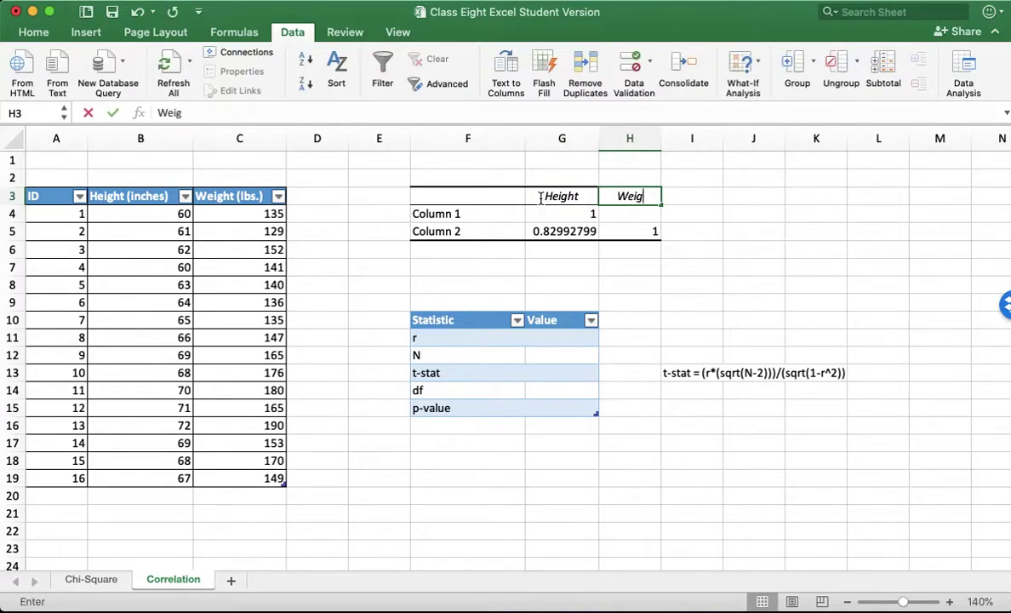
key("Return")
key("Left")
key("Left")
type("Height")
key("Return")
type("Weight")
key("Tab")
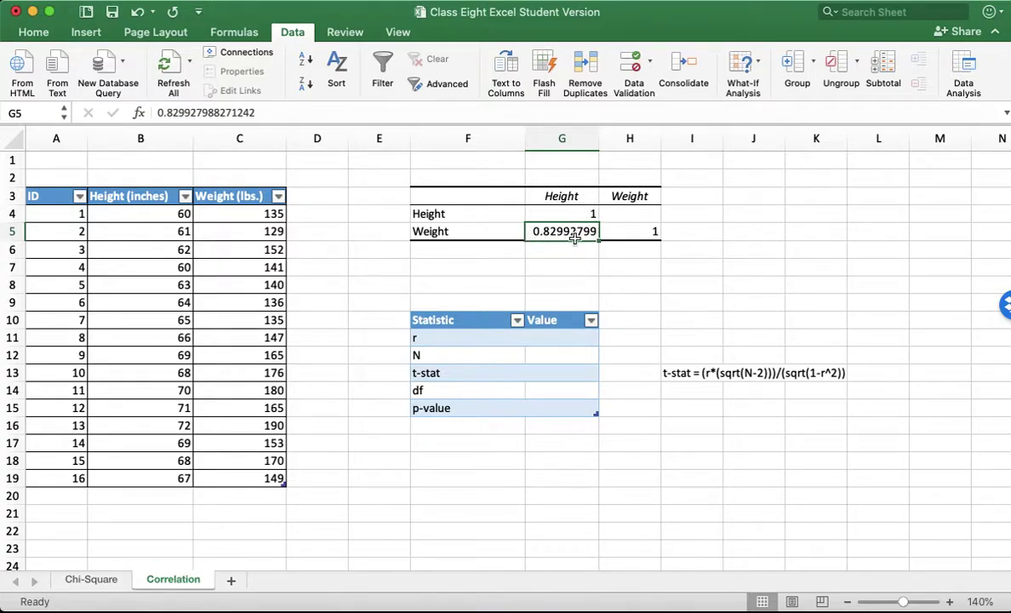
Enter .83 as the r value in G11 of the statistics table
left_click(561, 338)
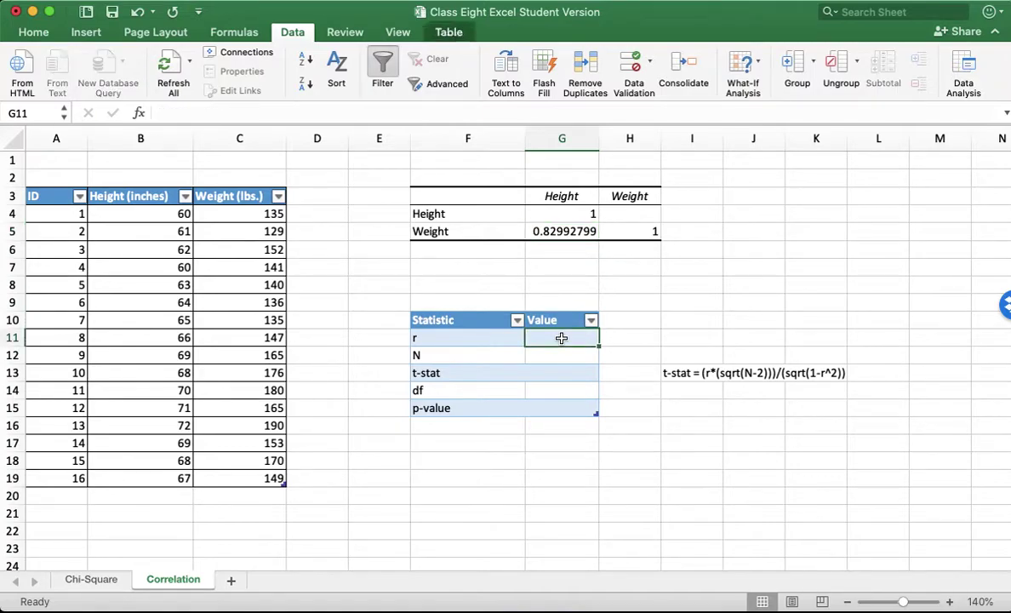
type(".")
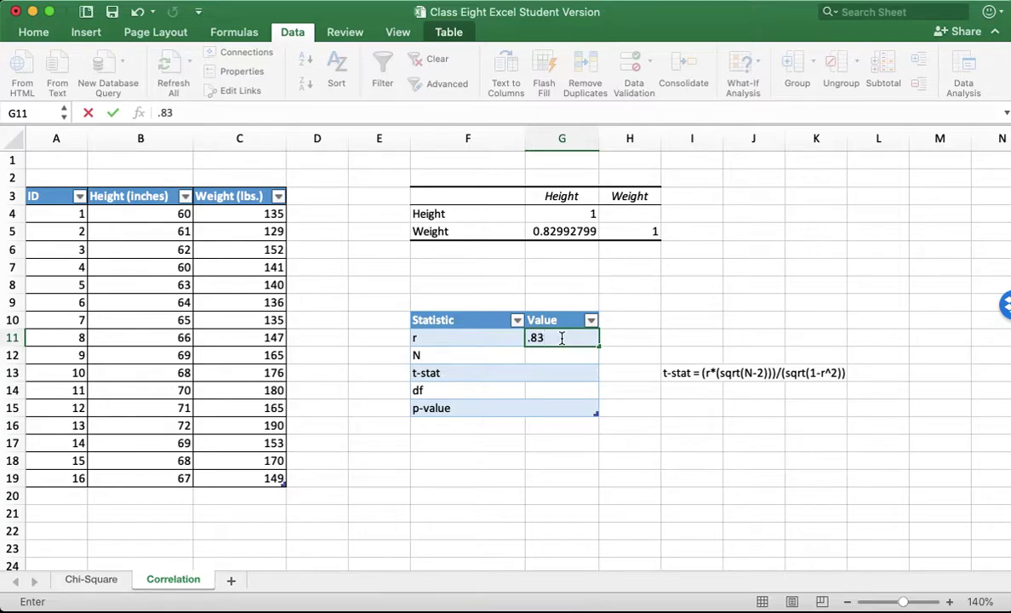
type("83")
key("Return")
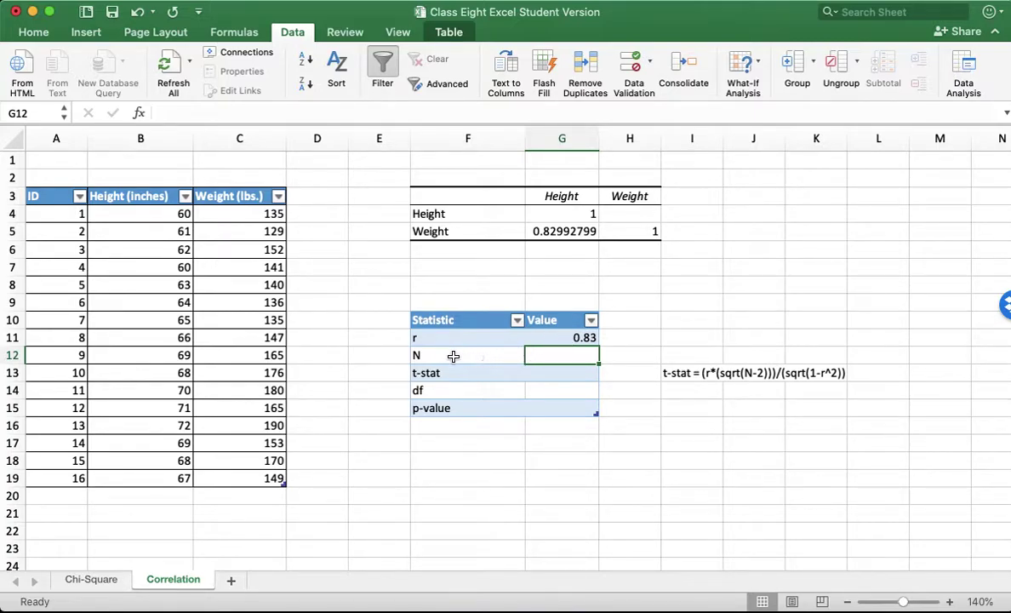
Enter 16 as the N value in G12 of the statistics table
left_click(565, 374)
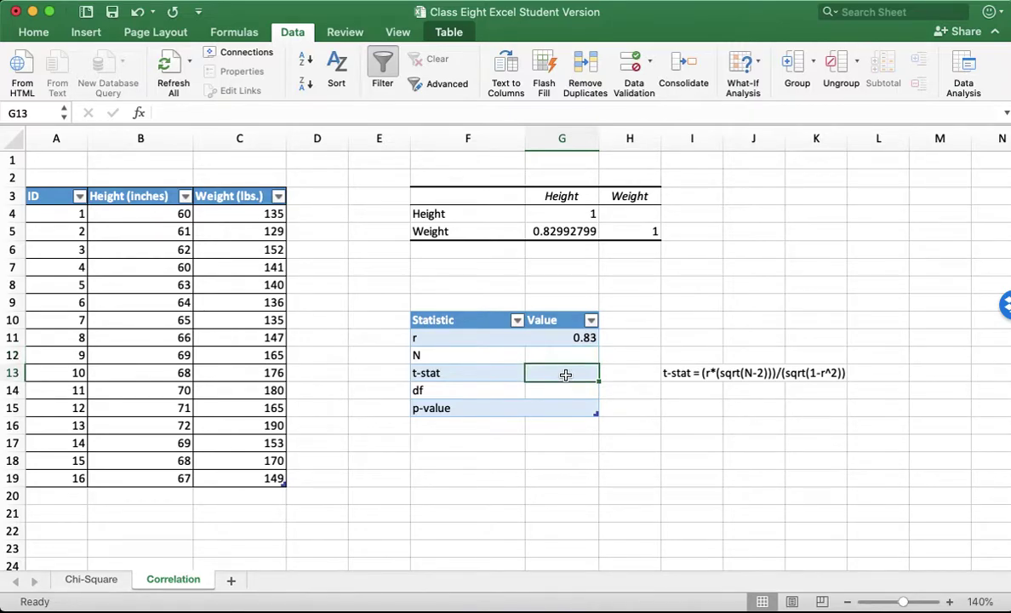
left_click(557, 392)
left_click(559, 410)
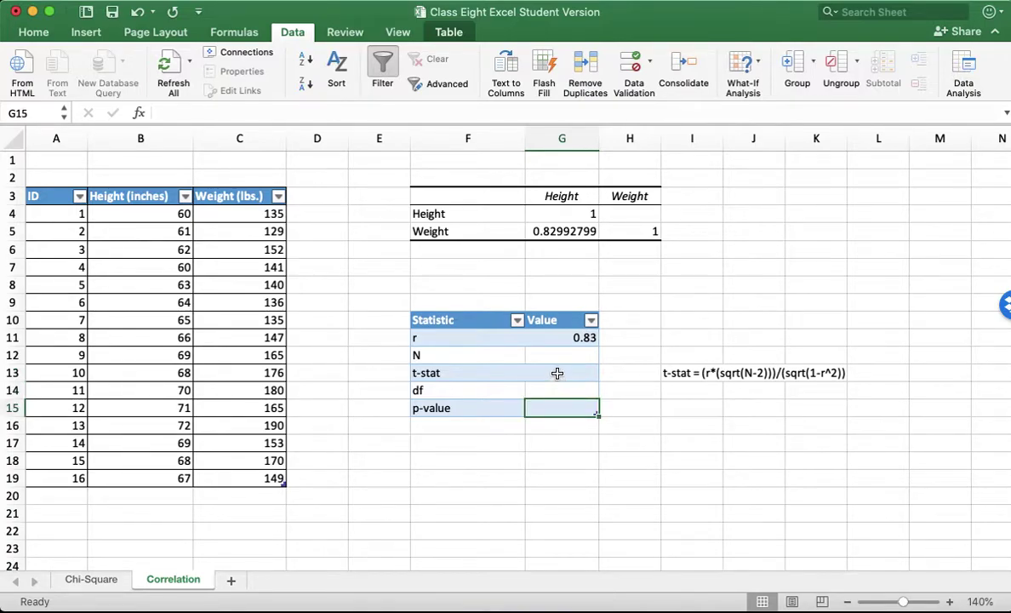
left_click(557, 373)
left_click(557, 355)
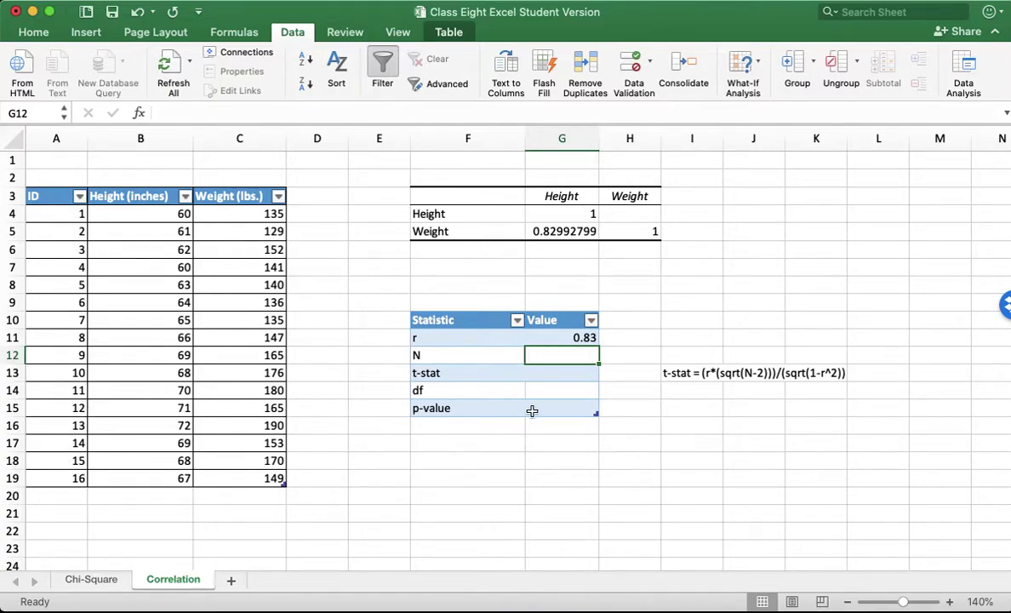
type("16")
key("Return")
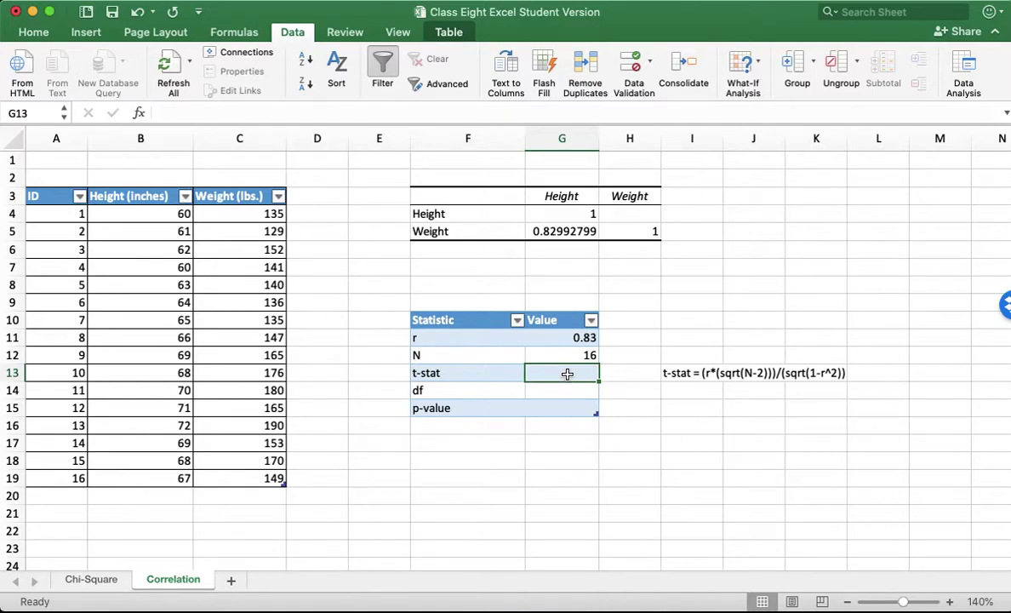
Calculate the t-stat in G13 with =(.83*(sqrt(16-2)))/(sqrt(1-(.83^2))), accepting the proposed formula correction
type("=(.83")
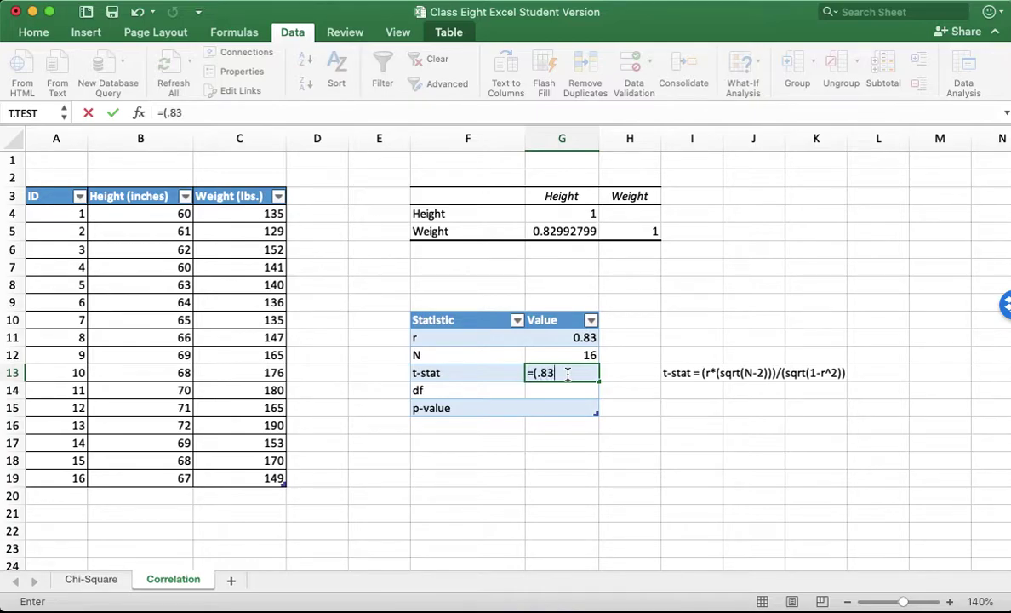
type("(sqrt(")
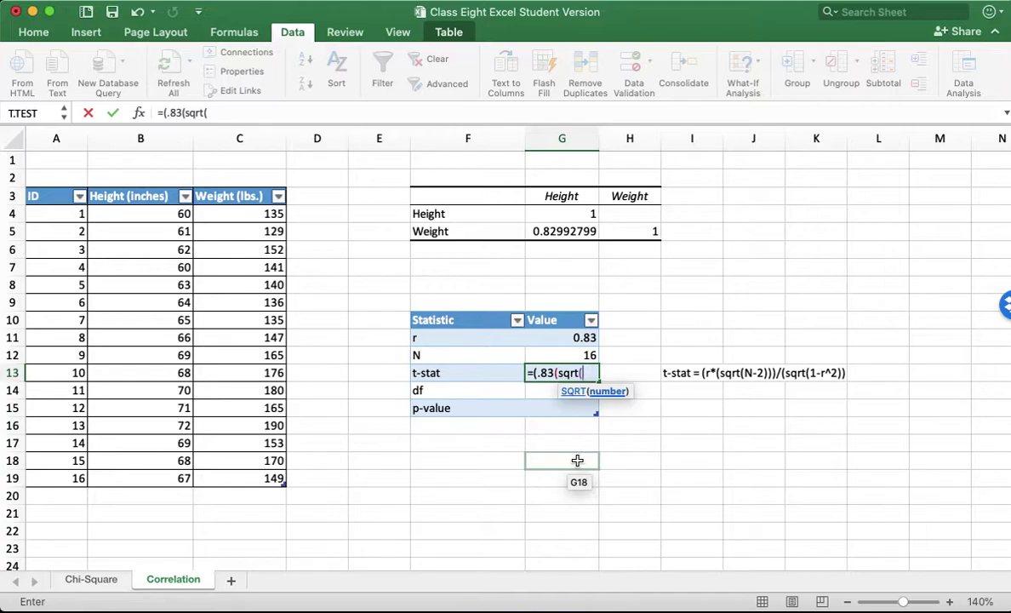
type("16-2)")
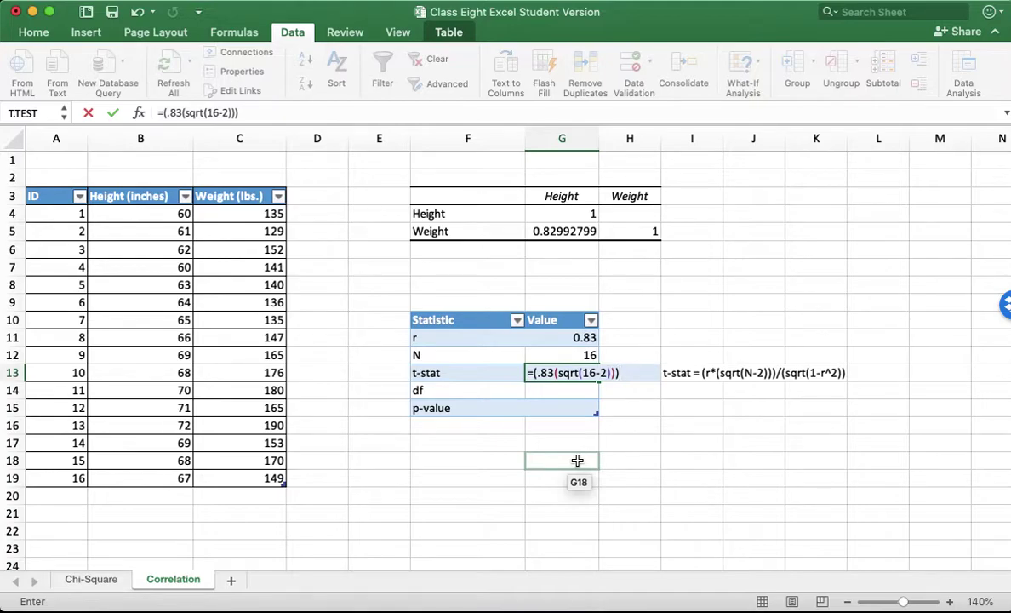
type("/(sqrt(")
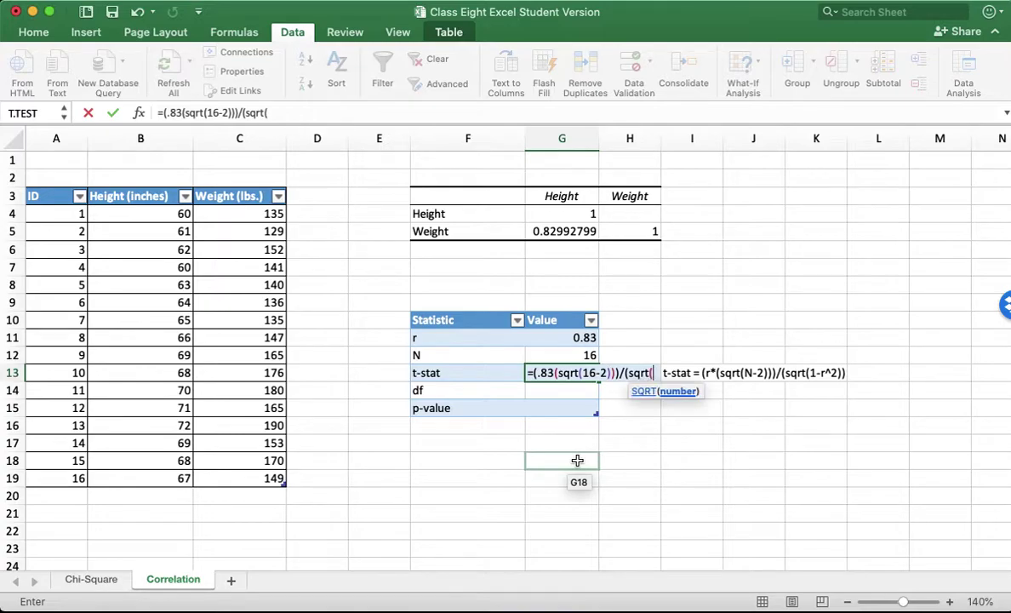
type("1-(")
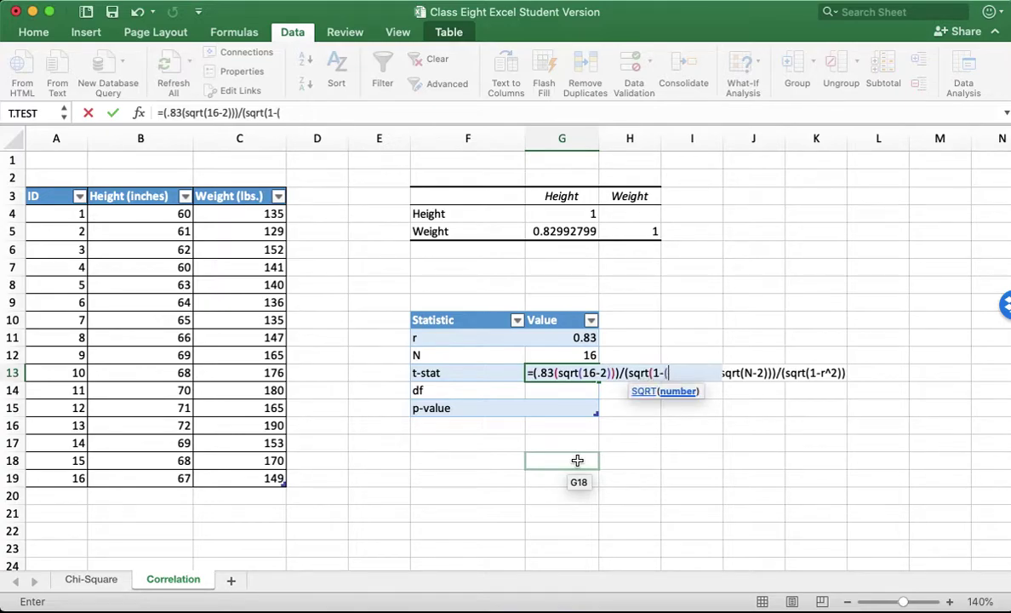
type(".83^2)))")
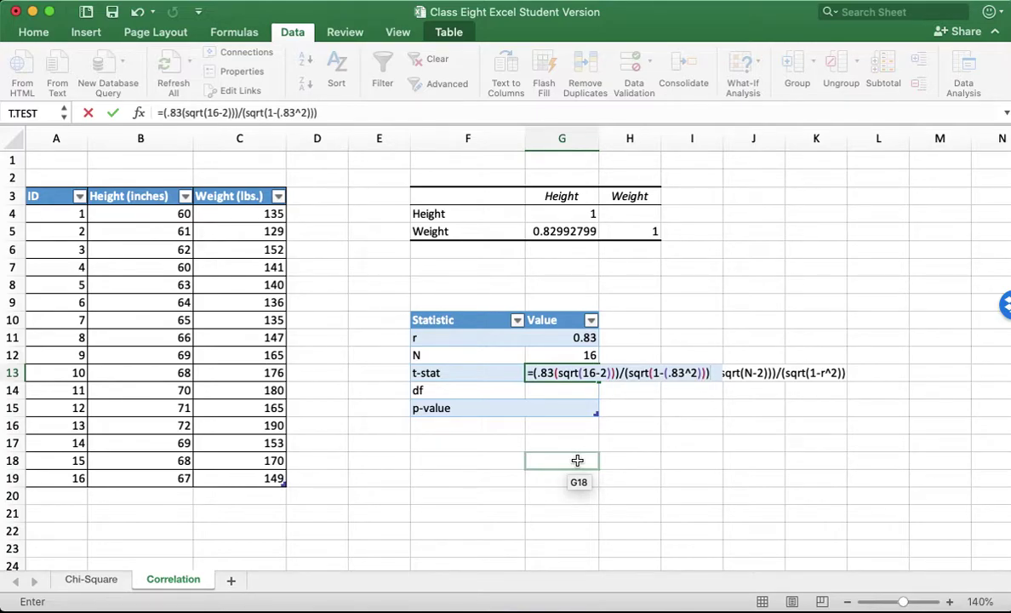
key("Return")
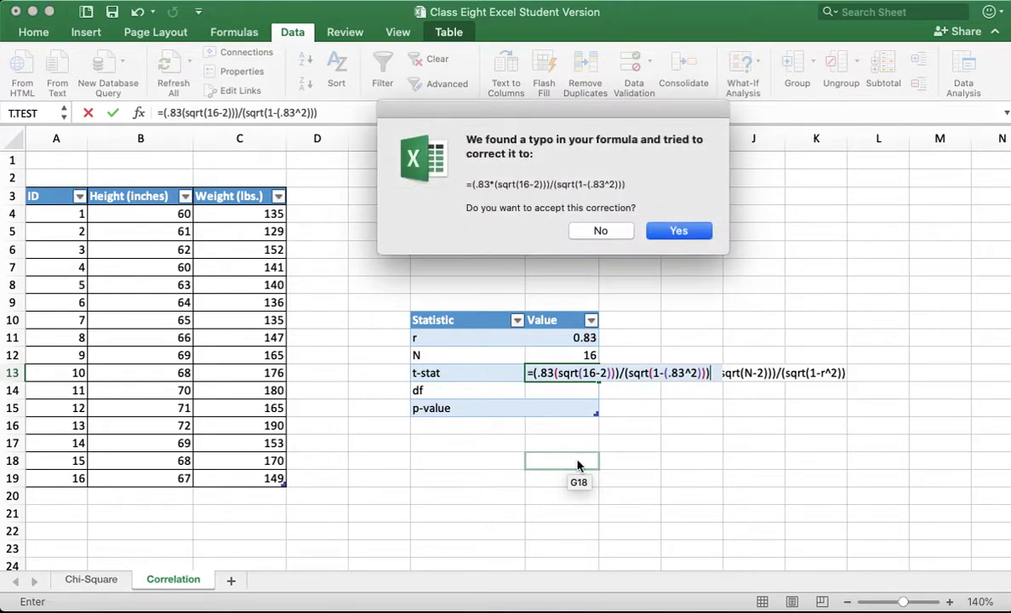
left_click(679, 234)
left_click(679, 233)
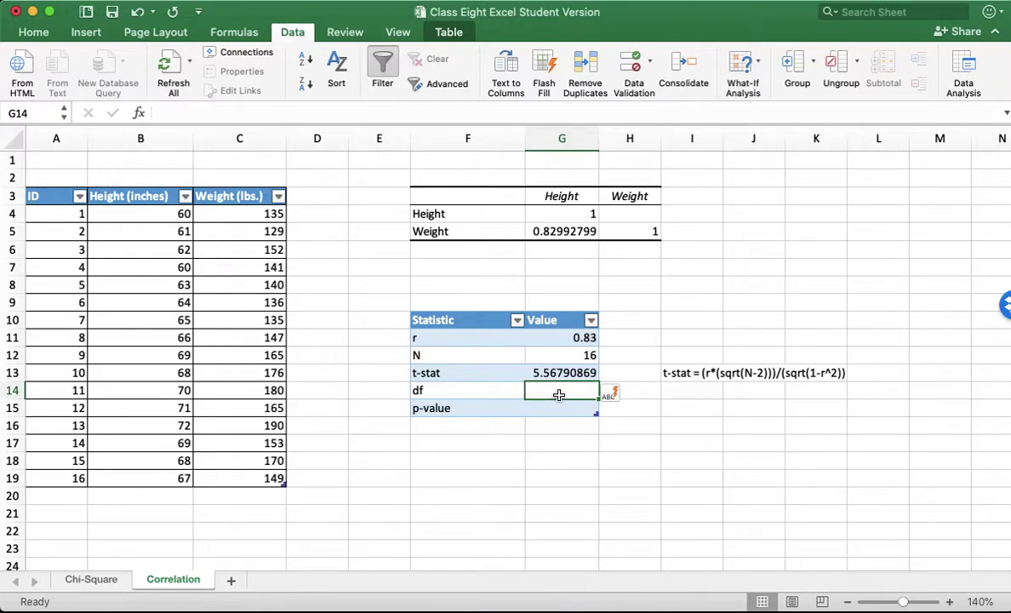
Consult the degrees-of-freedom rule in the Word handout's correlation section and enter =16-2 as the df value in G14 of the Excel sheet
left_click(962, 606)
scroll(545, 477, "down", 10)
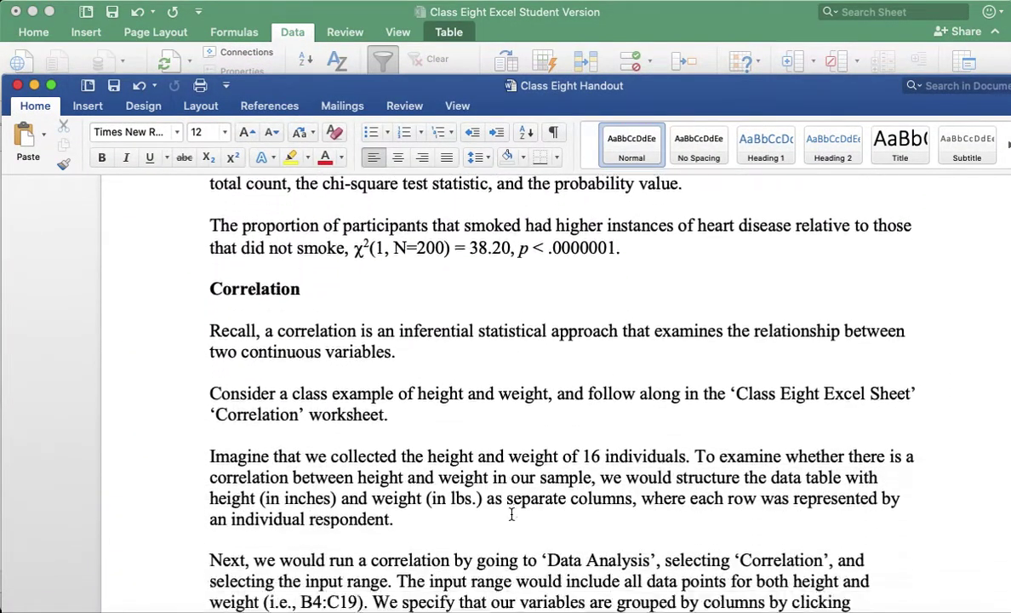
scroll(512, 514, "down", 15)
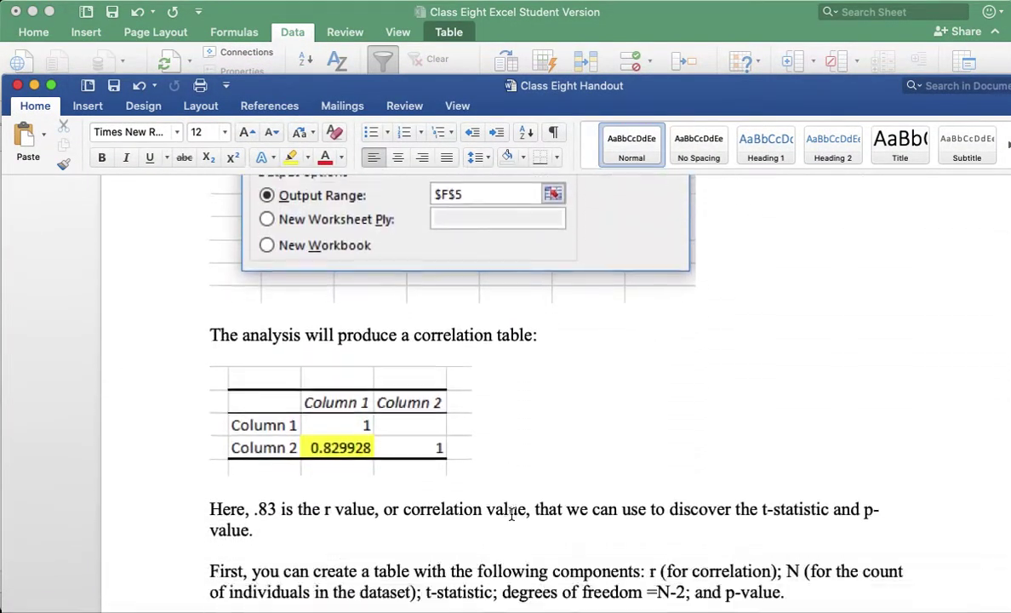
scroll(512, 514, "down", 2)
scroll(511, 514, "up", 2)
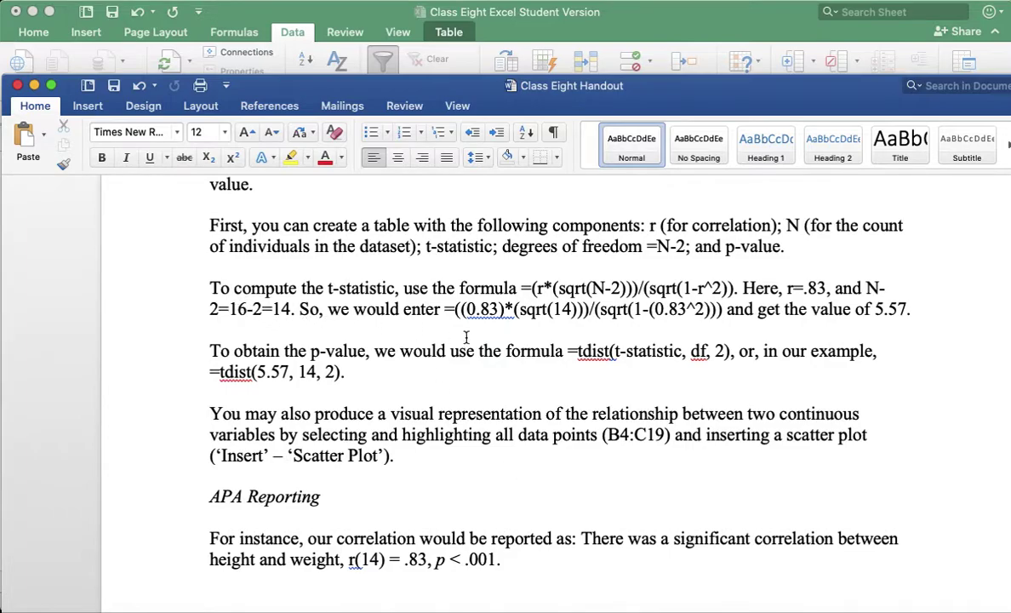
left_click(718, 15)
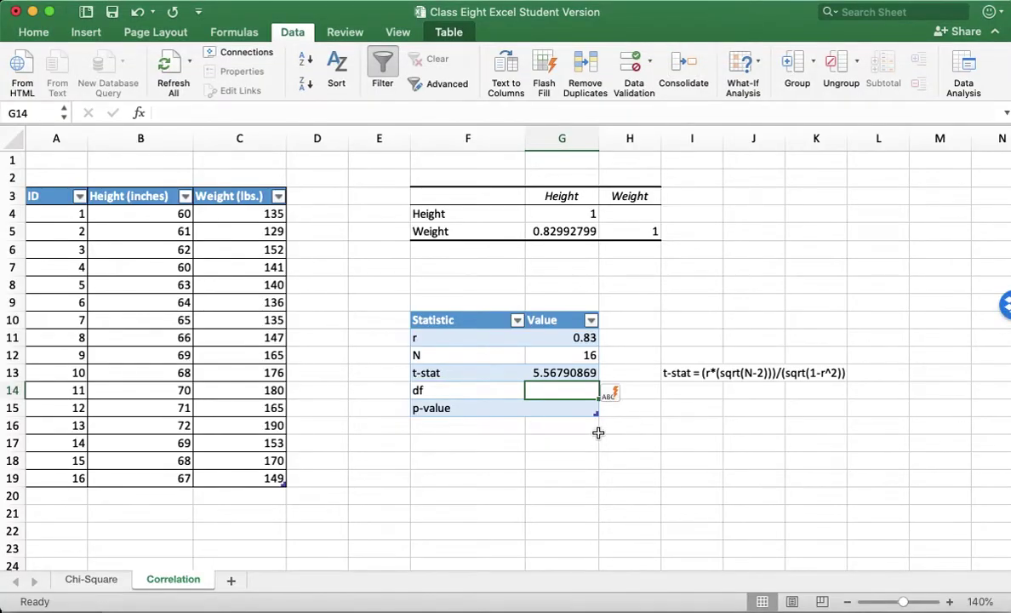
type("=16-2")
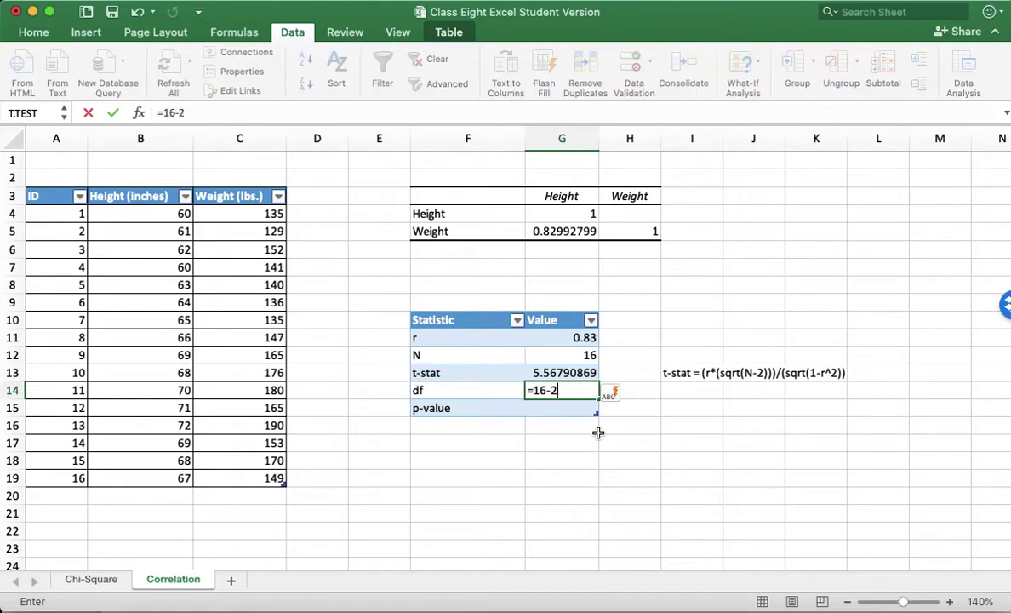
key("Return")
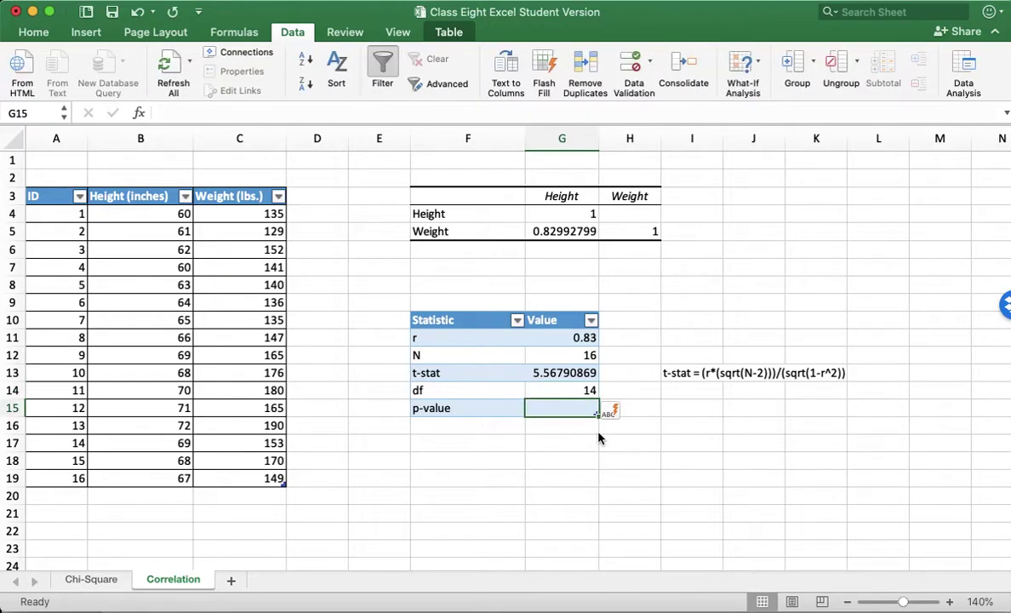
Copy the p-value formula =tdist(t-statistic, df, 2) from the Word handout into Excel cell I15 as a text note preceded by a period
key("super+Tab")
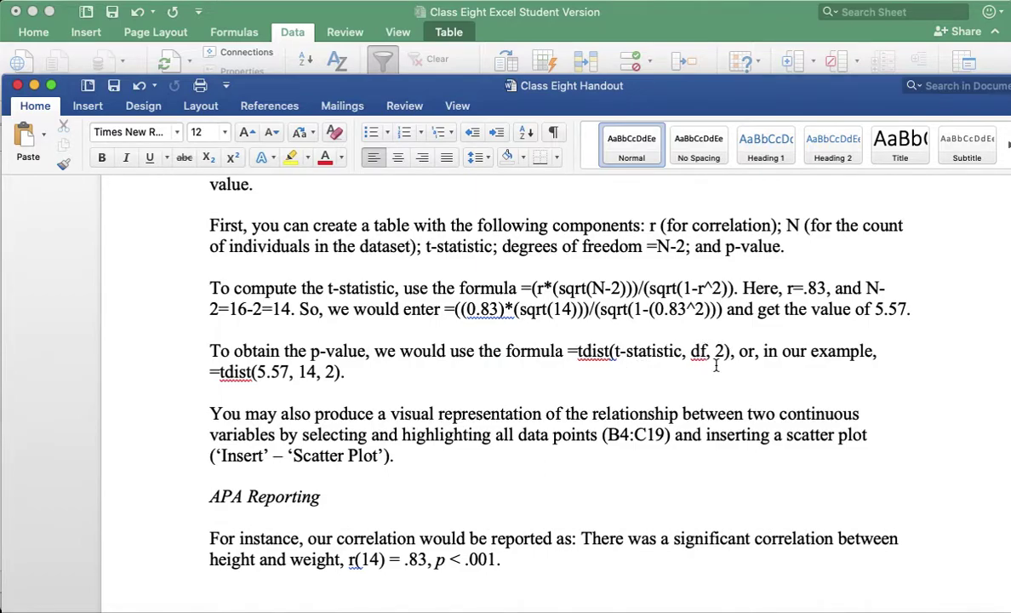
left_click_drag(570, 352, 729, 356)
key("super+c")
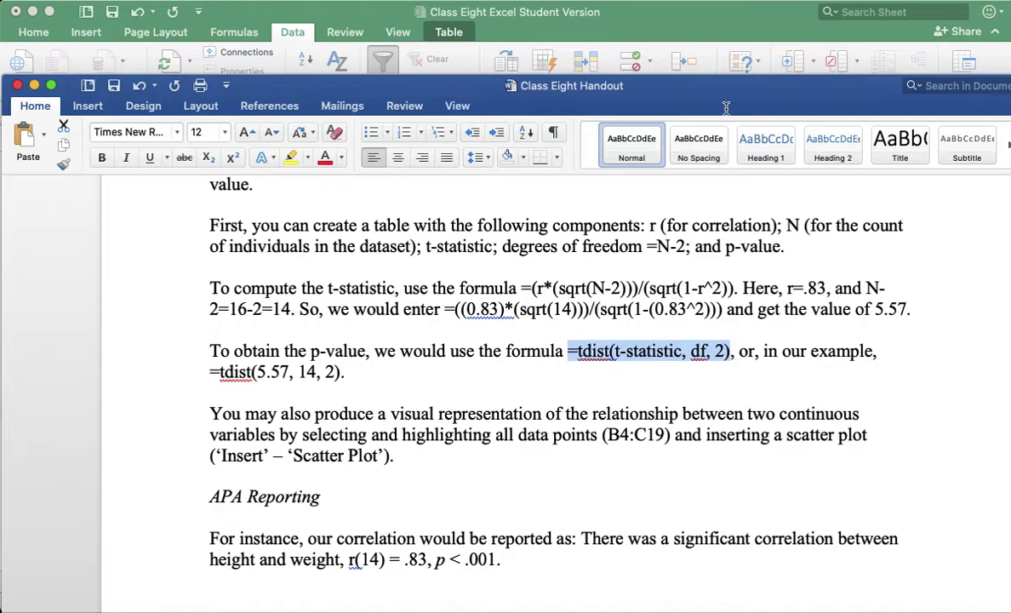
left_click(717, 23)
left_click(694, 407)
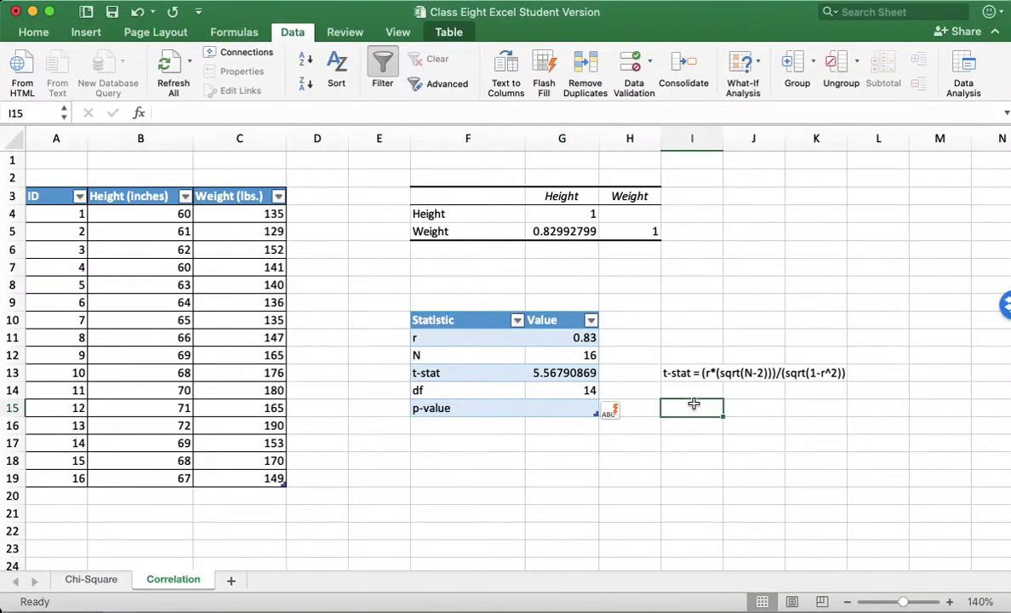
type("=TDIST(t-statistic, df, 2)")
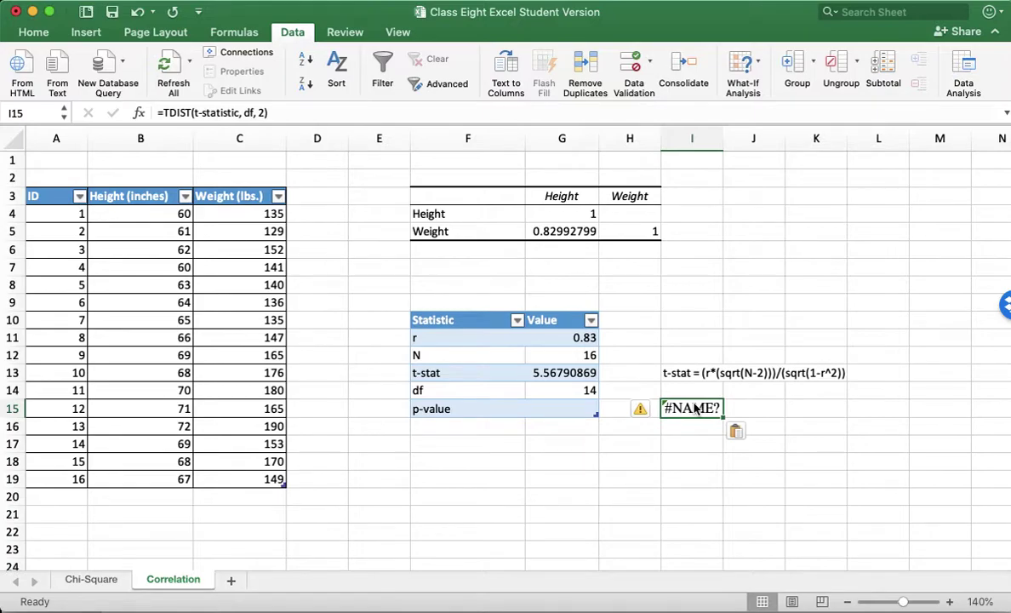
key("super+z")
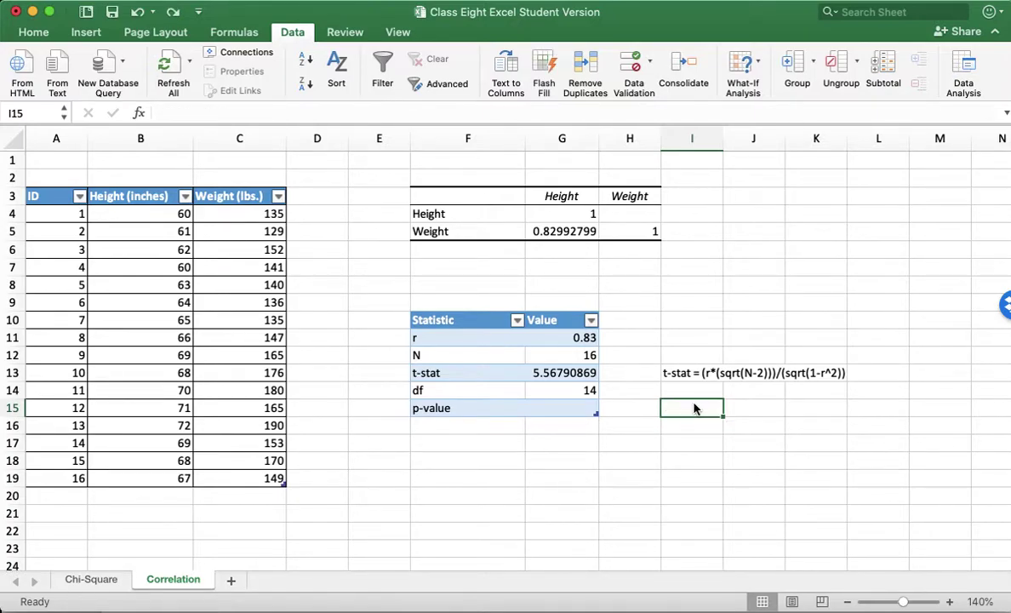
type(".")
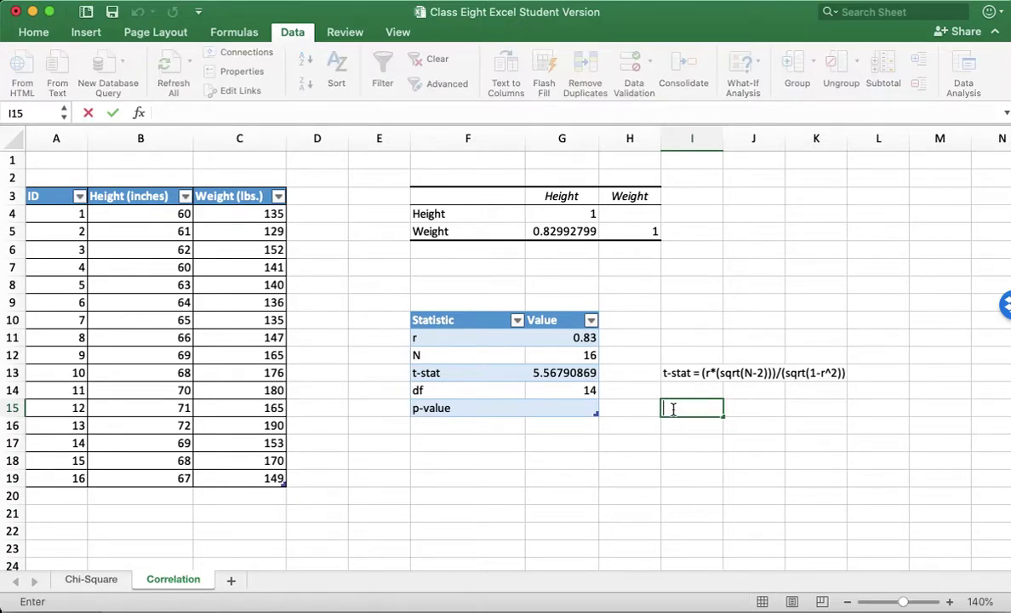
key("super+v")
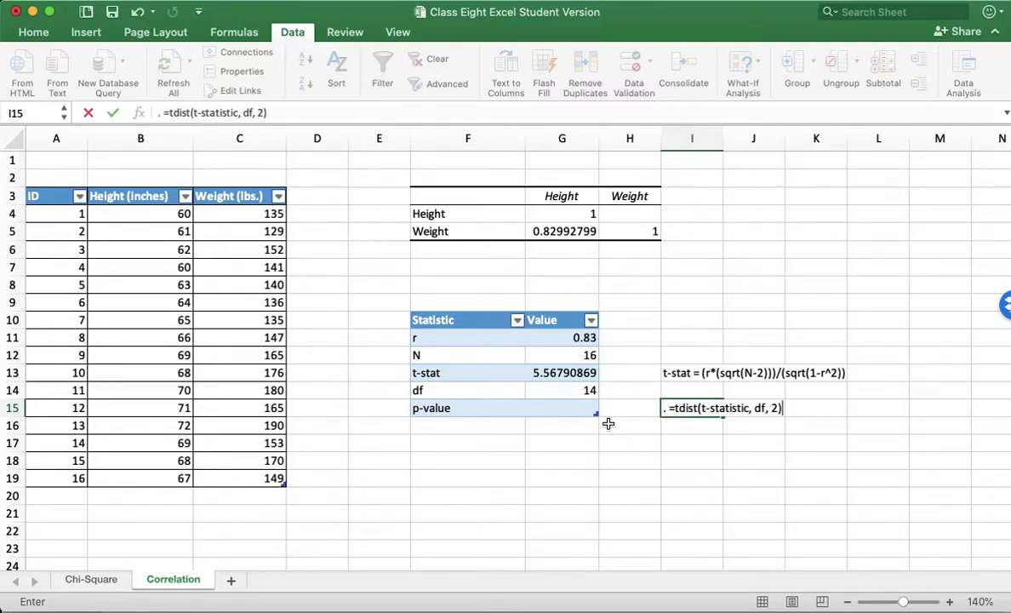
Calculate the p-value in G15 with =tdist(5.5679, 14, 2)
left_click(557, 408)
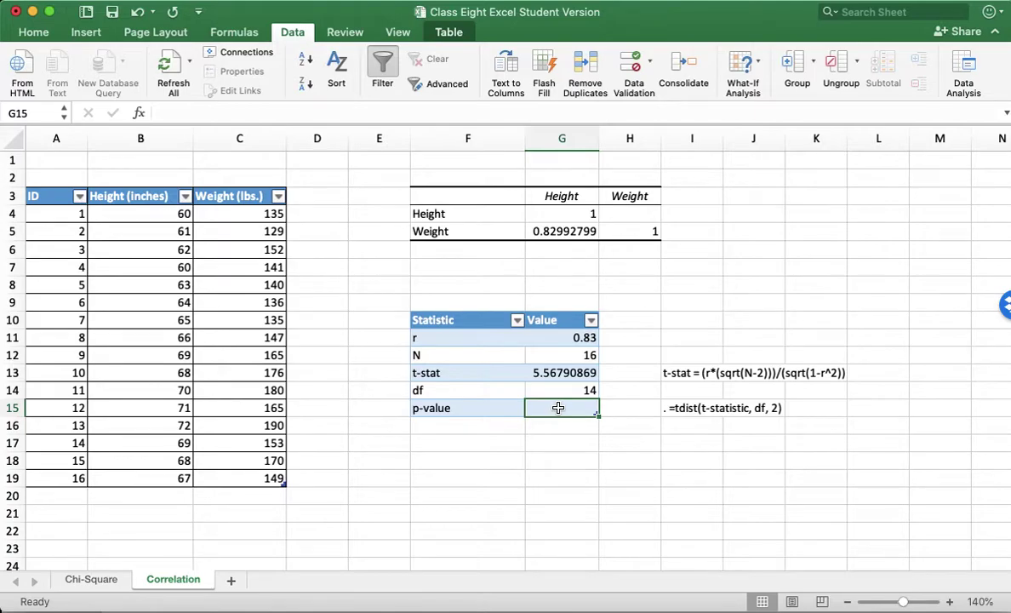
type("=tdist(")
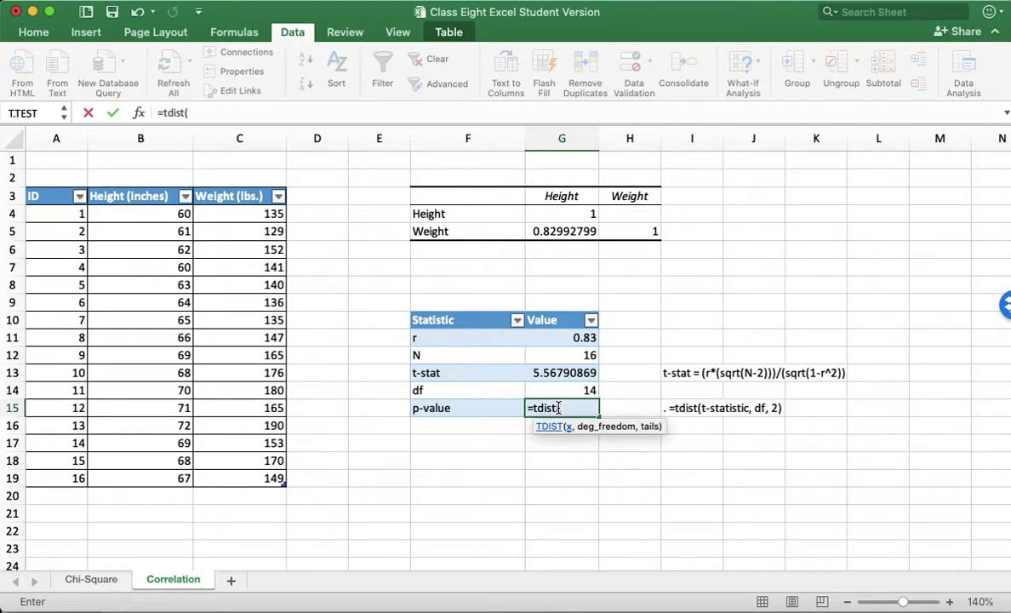
type("5.5679,")
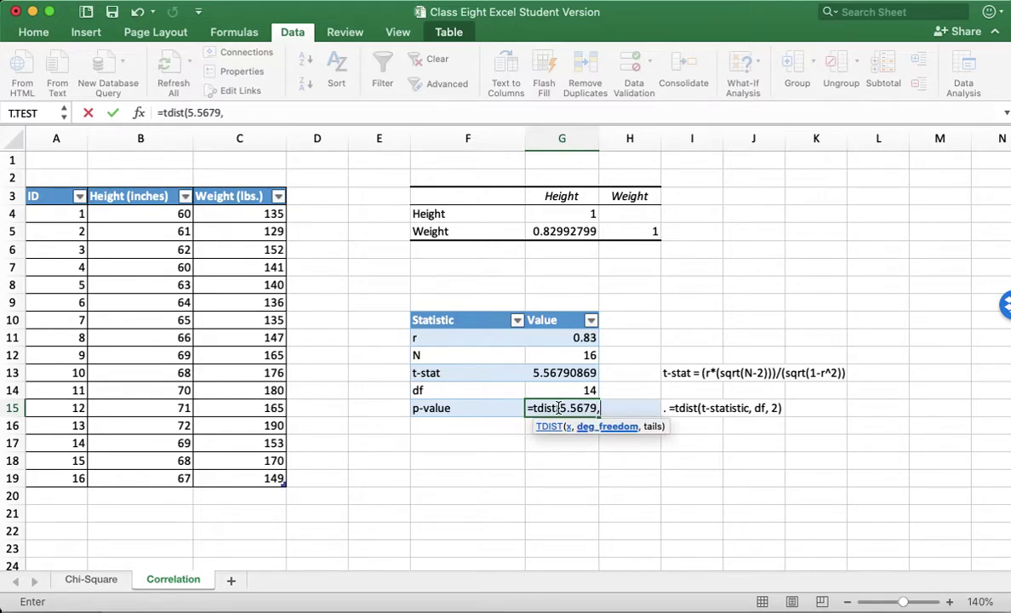
type(" 14, 2")
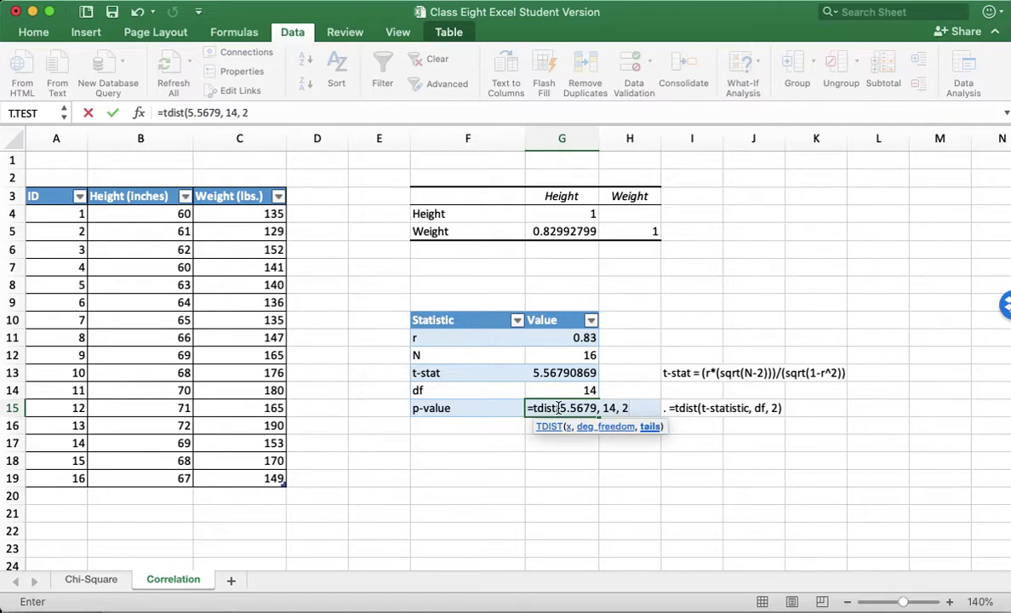
type(")")
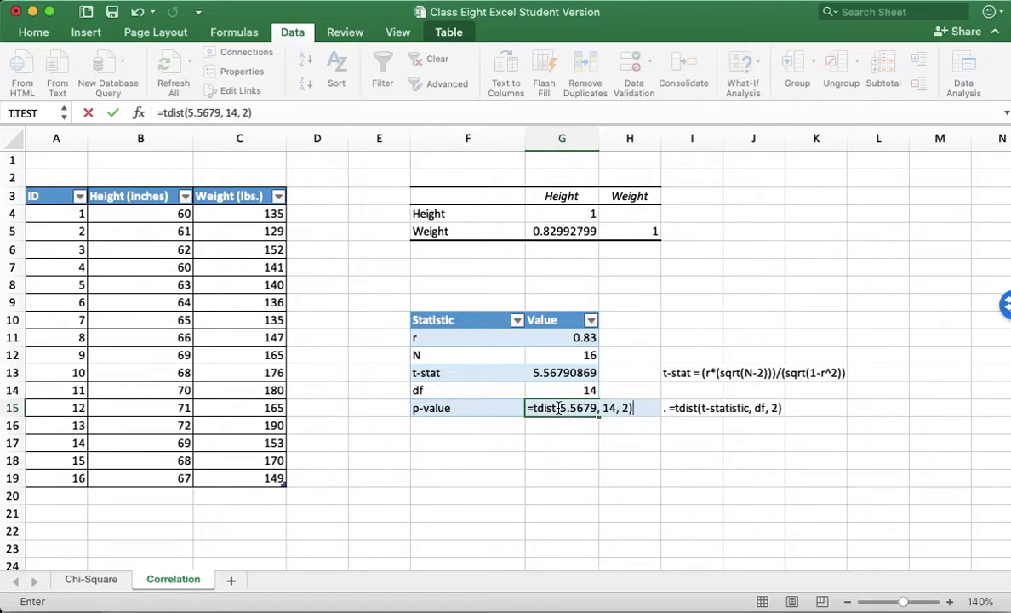
key("Return")
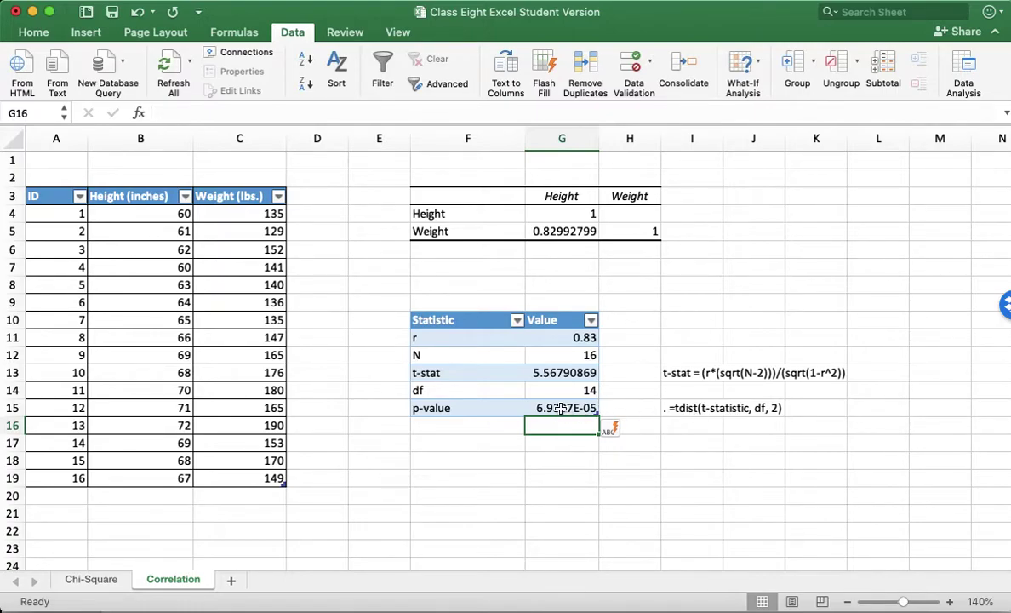
Format the p-value in G15 as a number with 9 decimal places and widen column G to fit it
left_click(555, 410)
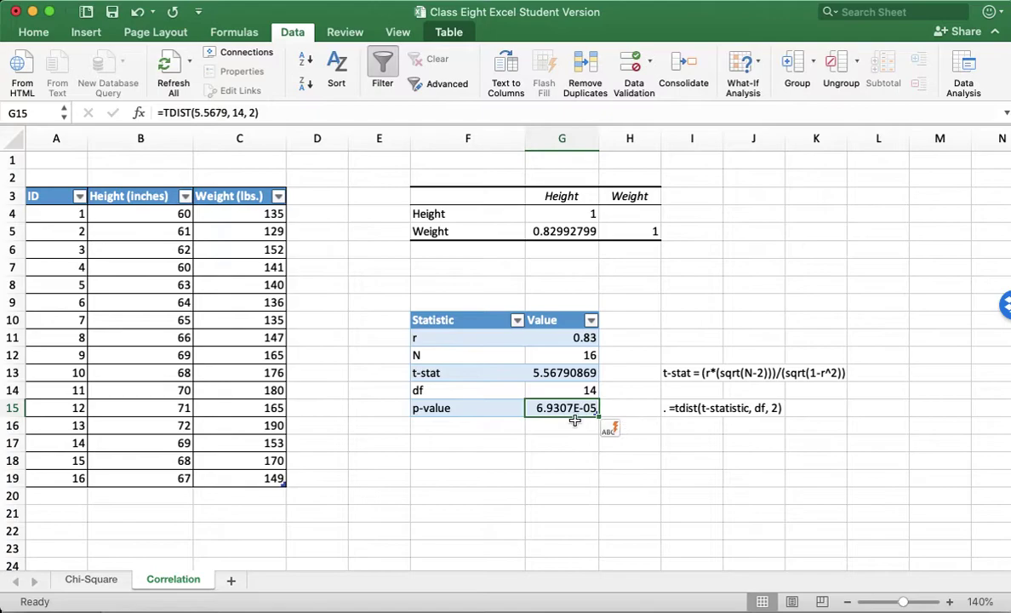
right_click(563, 412)
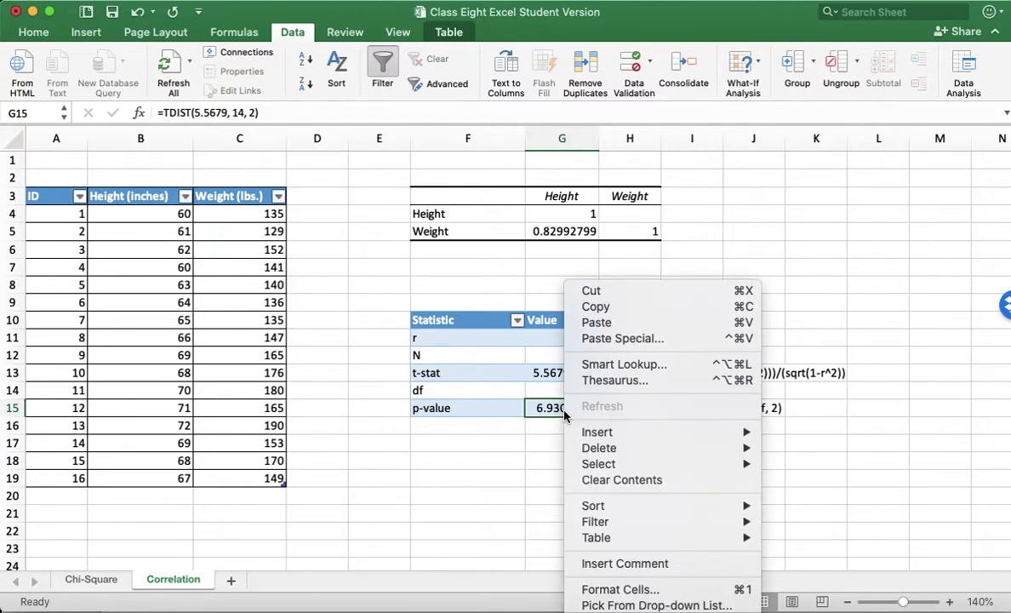
mouse_move(601, 542)
left_click(613, 590)
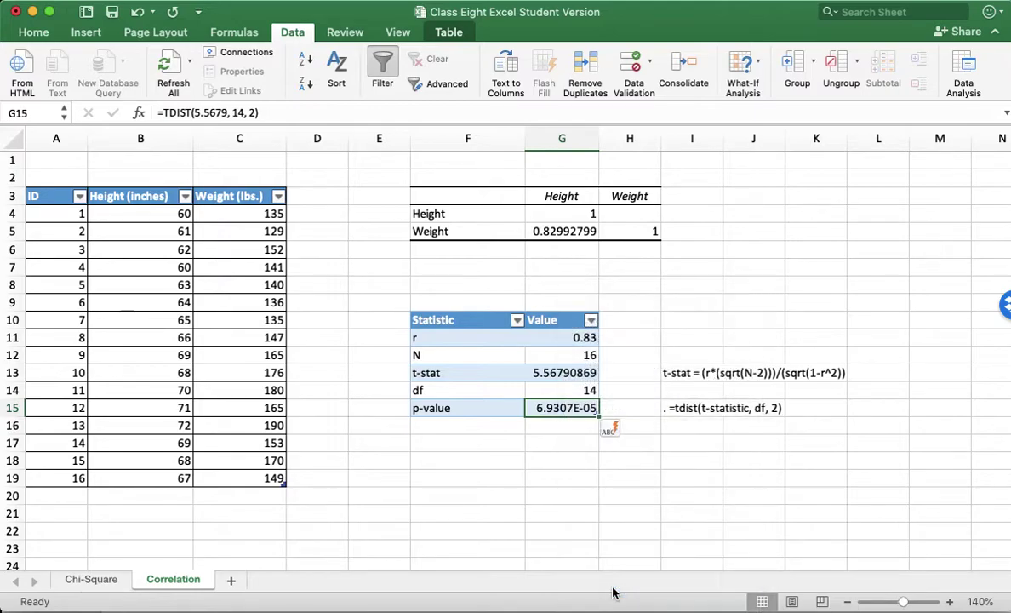
left_click(413, 240)
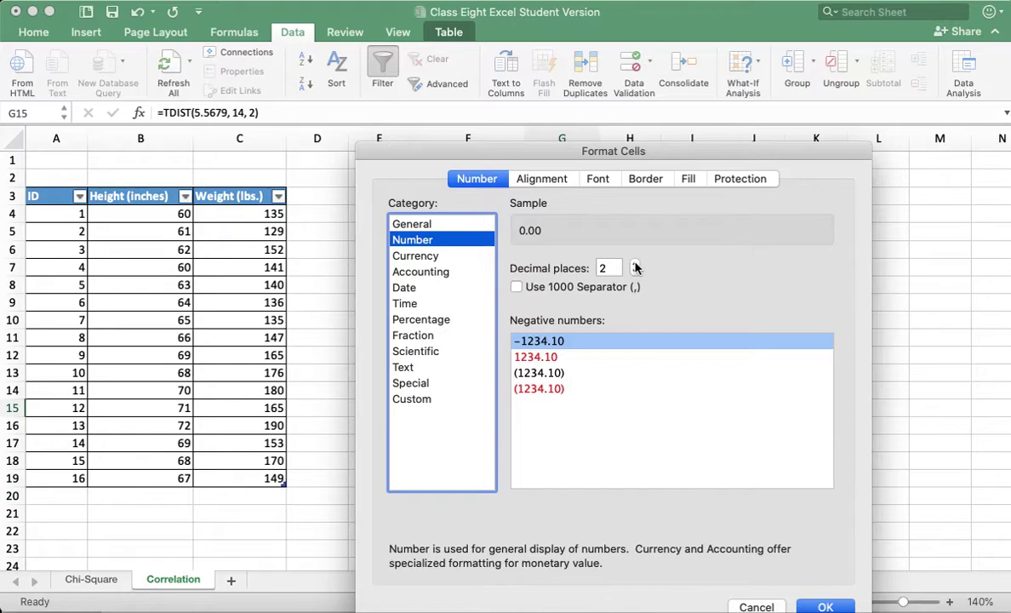
left_click(636, 265)
left_click(636, 266)
left_click(635, 266)
left_click(636, 265)
left_click(635, 266)
left_click(636, 266)
left_click(636, 265)
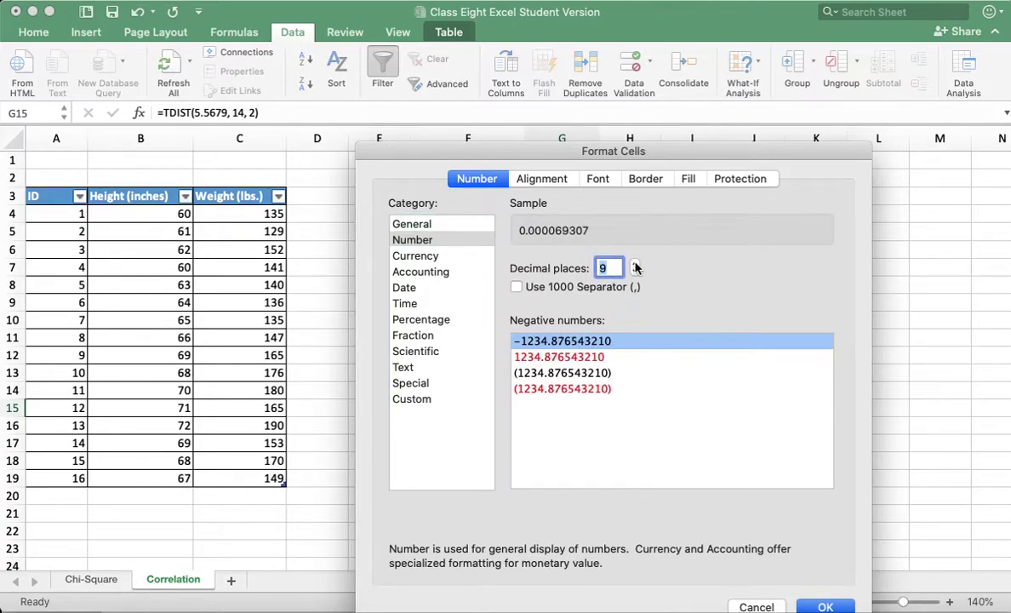
left_click(825, 605)
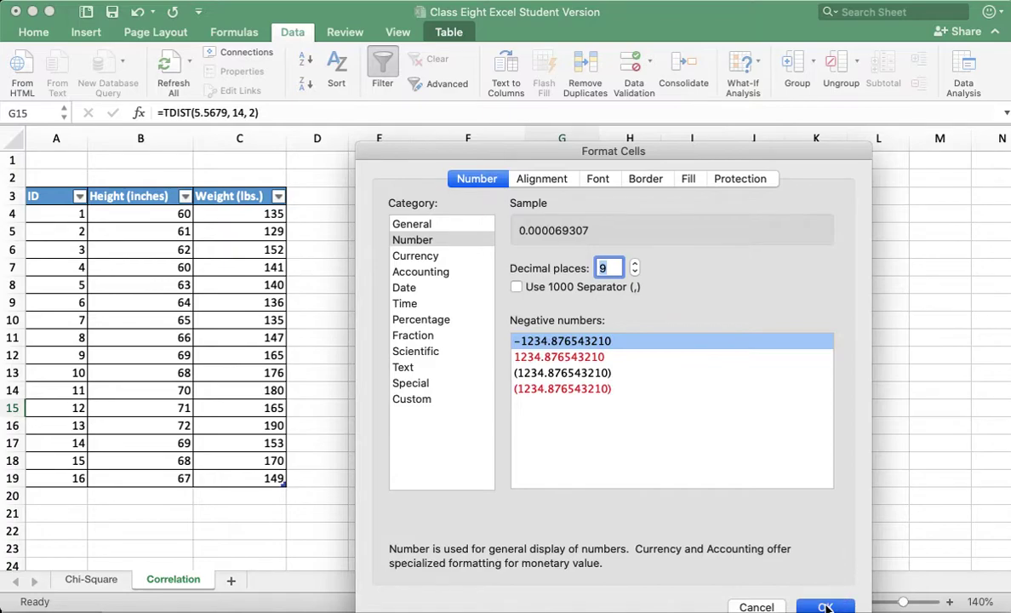
left_click_drag(601, 136, 665, 138)
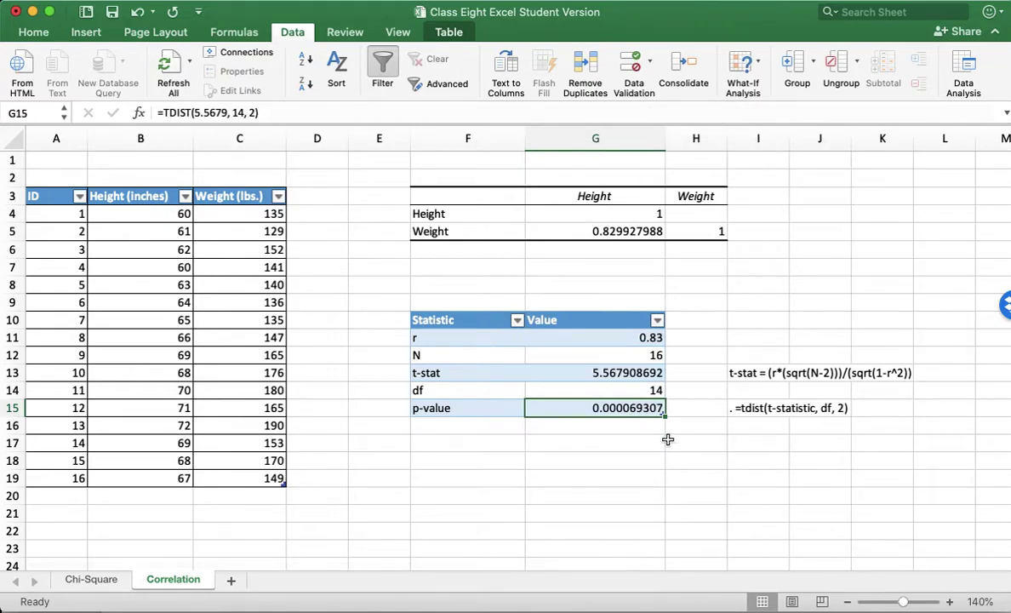
left_click(609, 439)
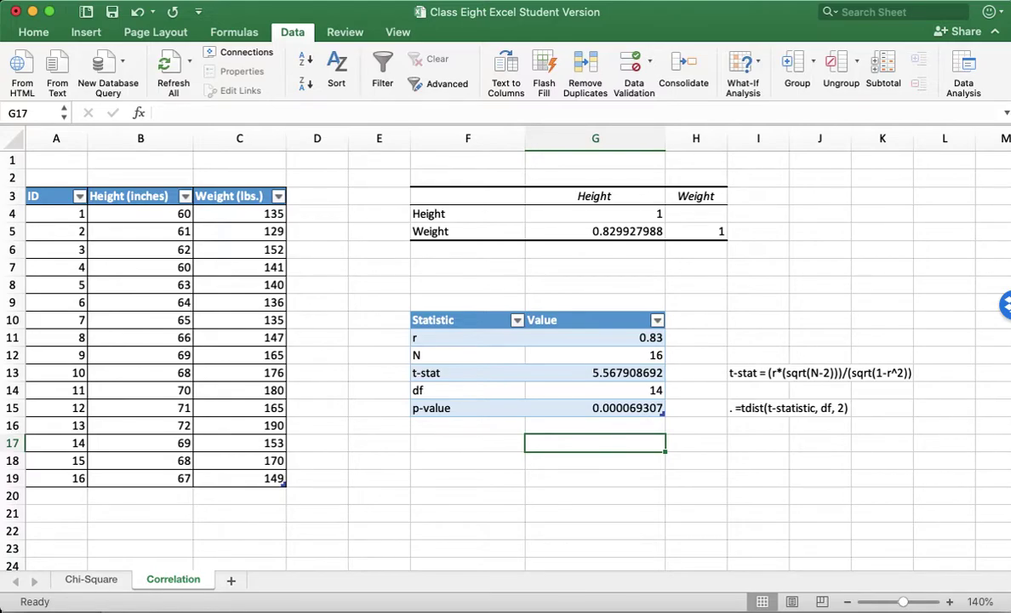
In the Word handout's APA Reporting sentence, insert "positive" between "significant" and "correlation", and return to the Excel workbook
left_click(1010, 276)
scroll(557, 499, "down", 5)
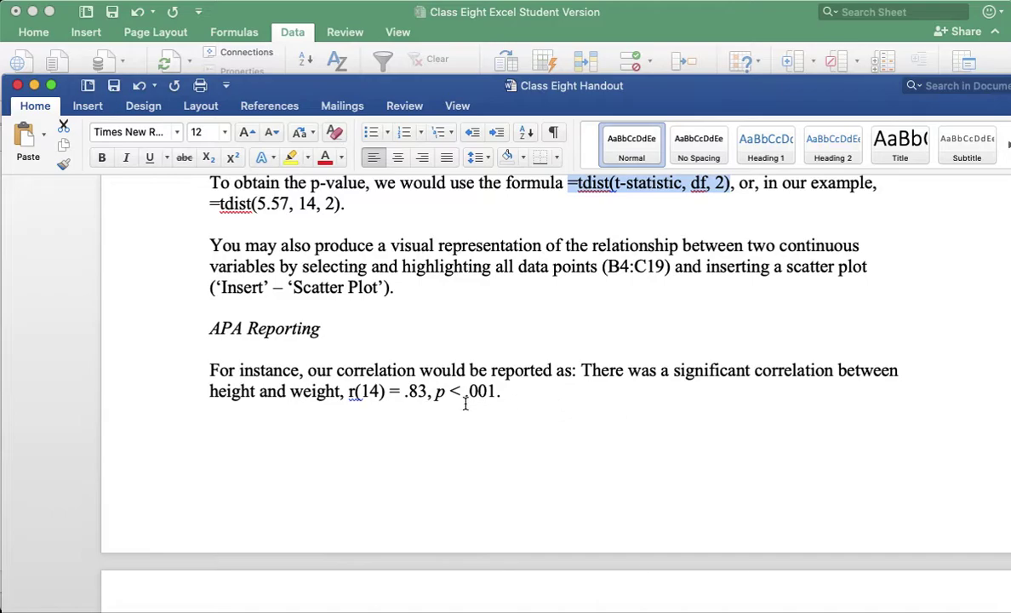
left_click(516, 397)
scroll(516, 396, "down", 5)
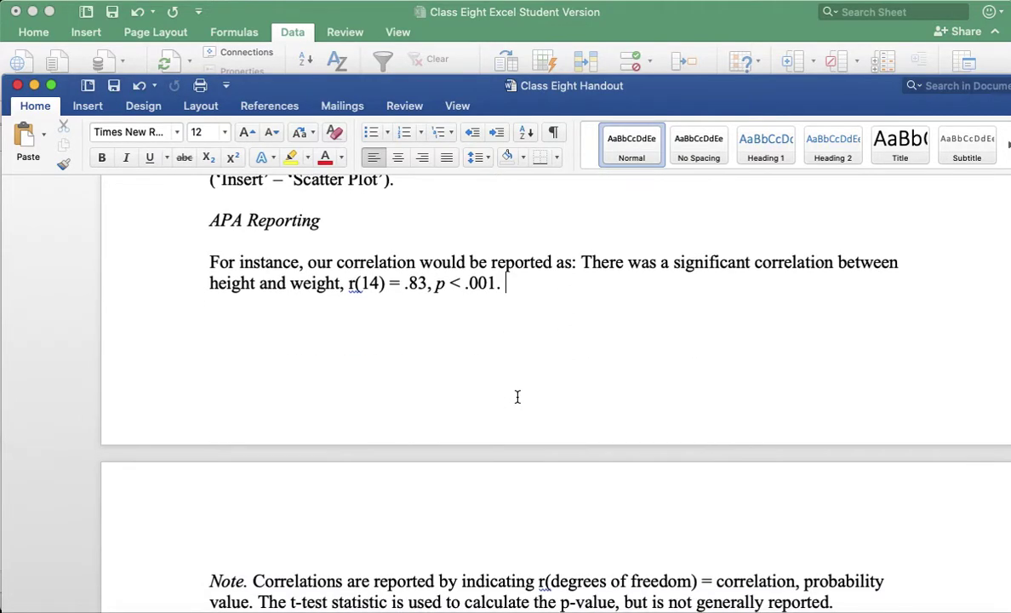
scroll(517, 397, "up", 3)
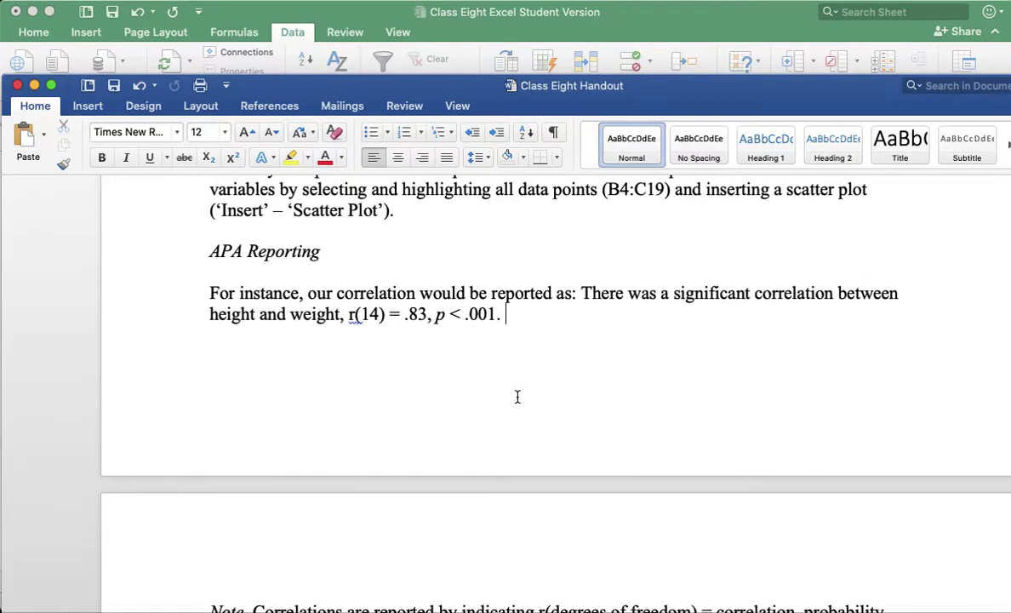
left_click(477, 314)
type("0")
key("BackSpace")
left_click(530, 314)
left_click(755, 296)
type("positive")
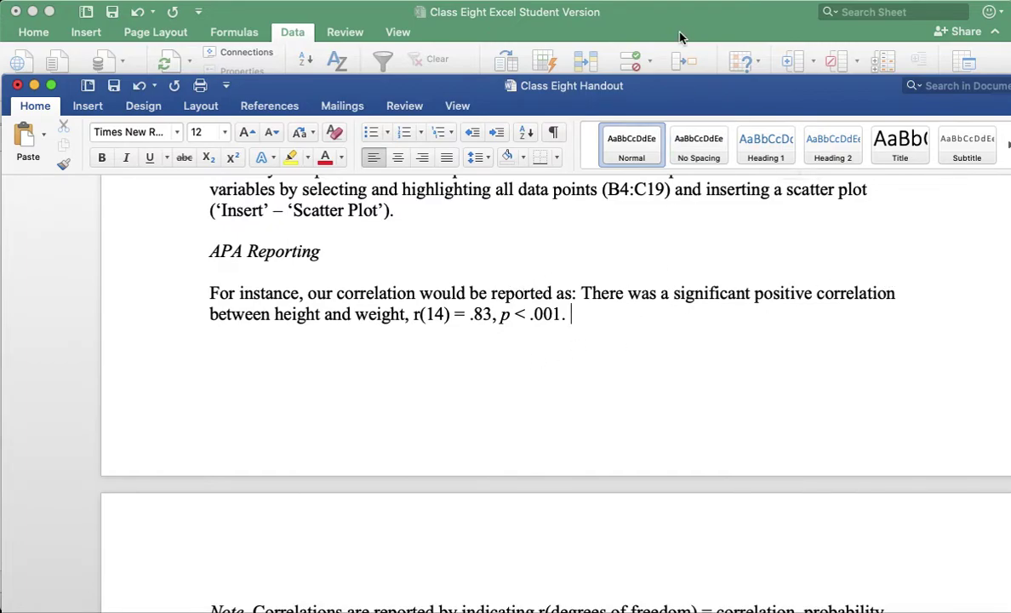
left_click(634, 36)
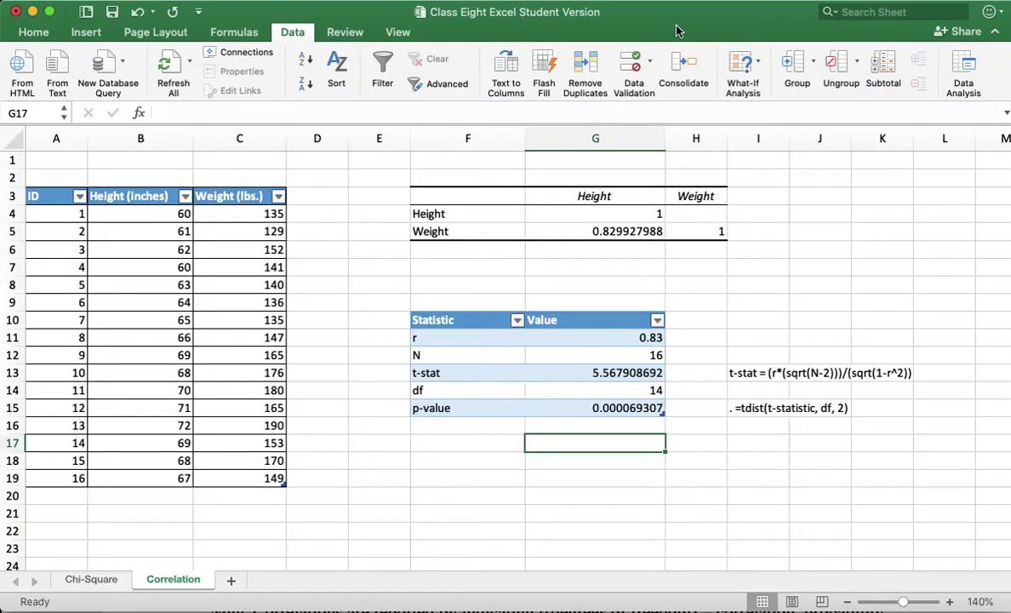
left_click(454, 461)
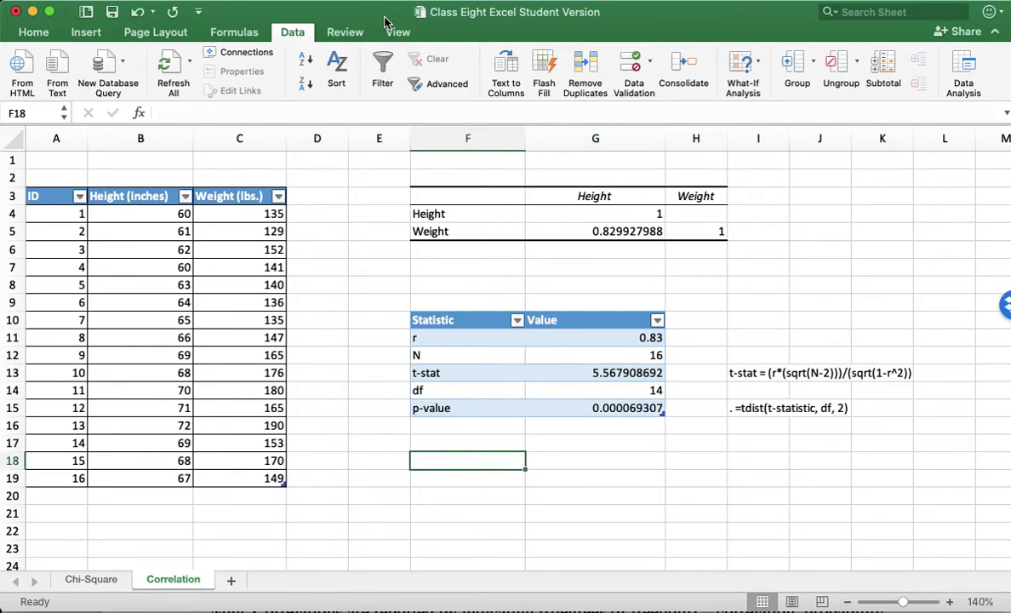
left_click(85, 33)
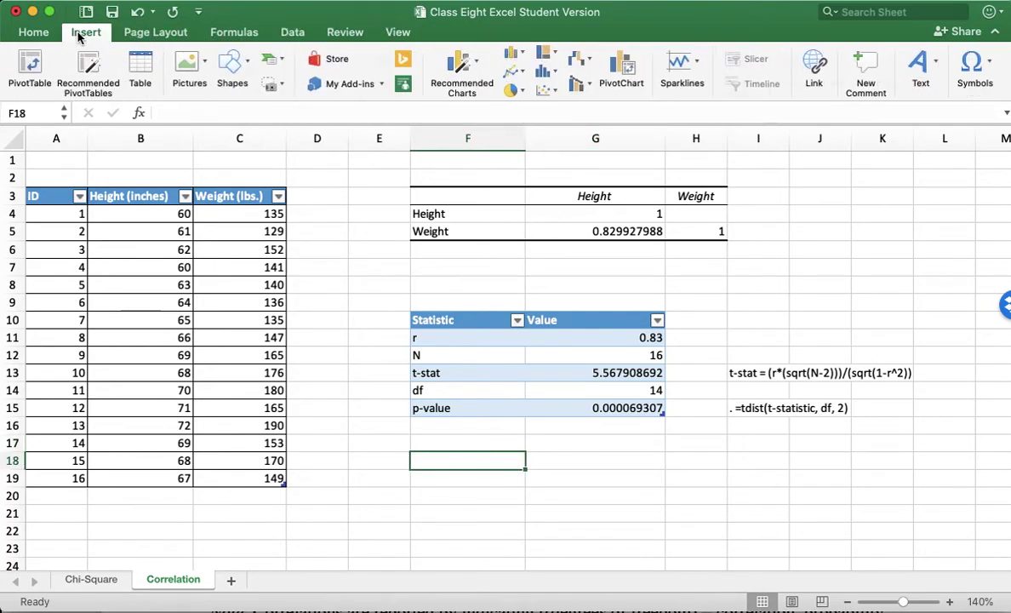
left_click(555, 94)
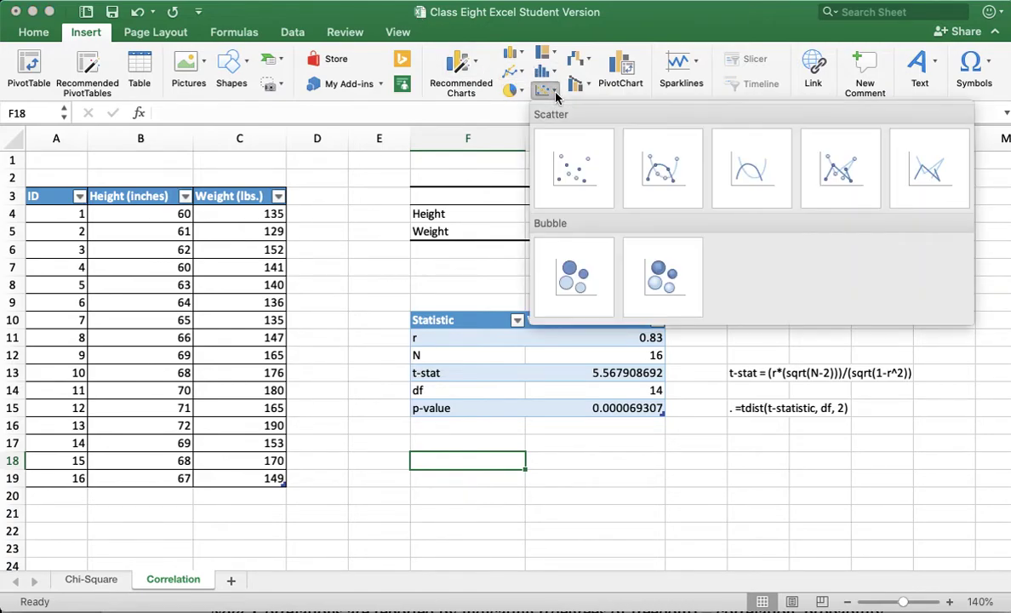
left_click(573, 166)
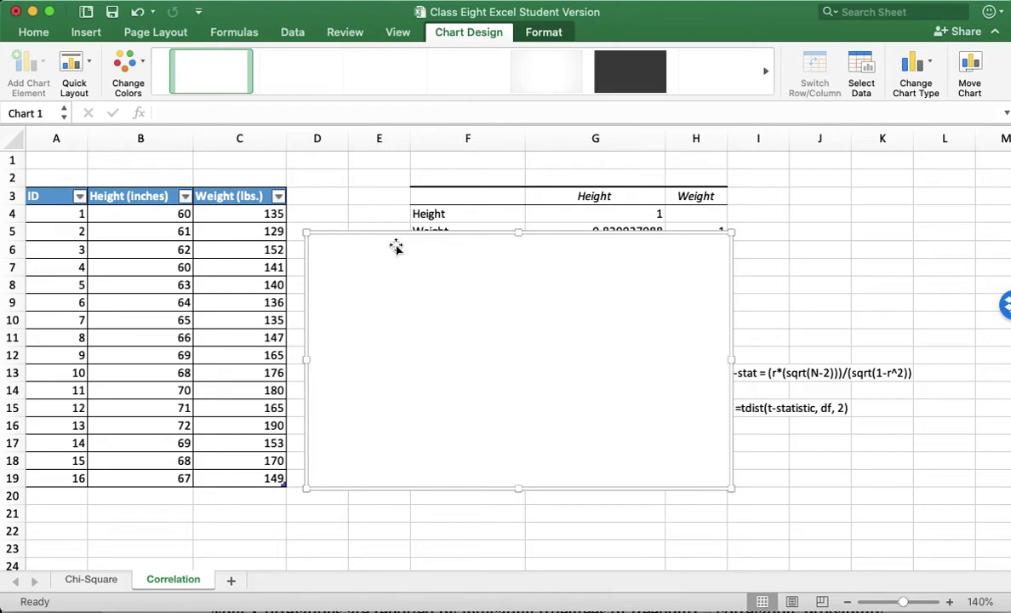
key("Delete")
Insert a markers-only scatter plot of the height and weight data in B4:C19 and move it below the statistics table
left_click_drag(124, 214, 216, 473)
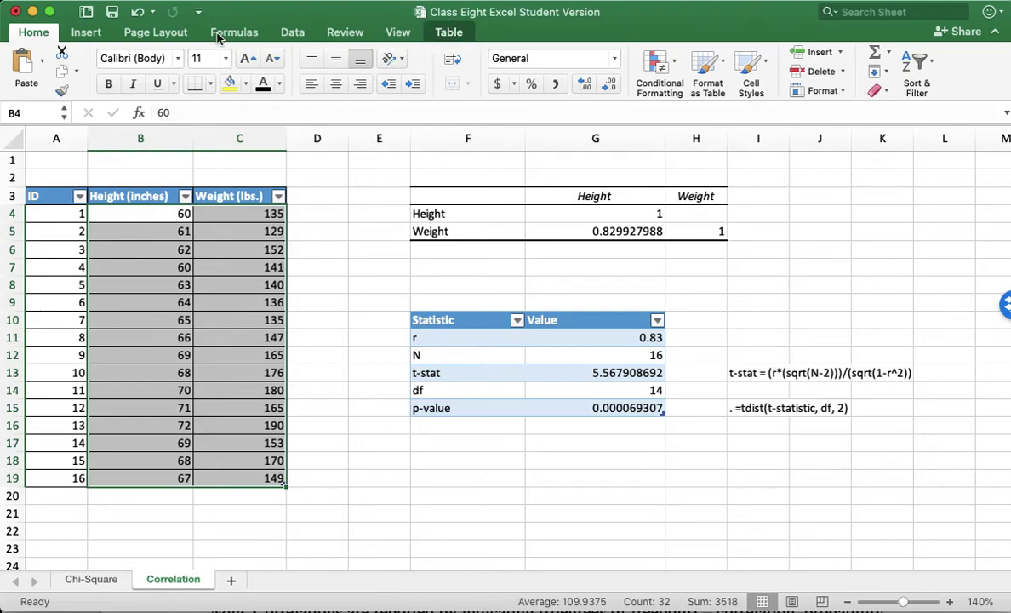
left_click(81, 35)
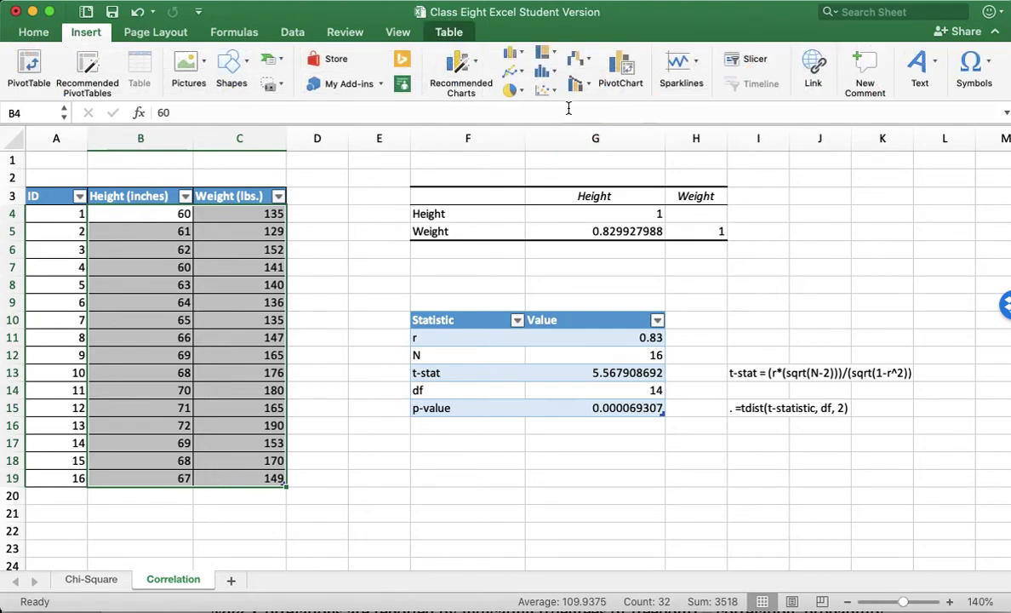
left_click(514, 85)
left_click(579, 167)
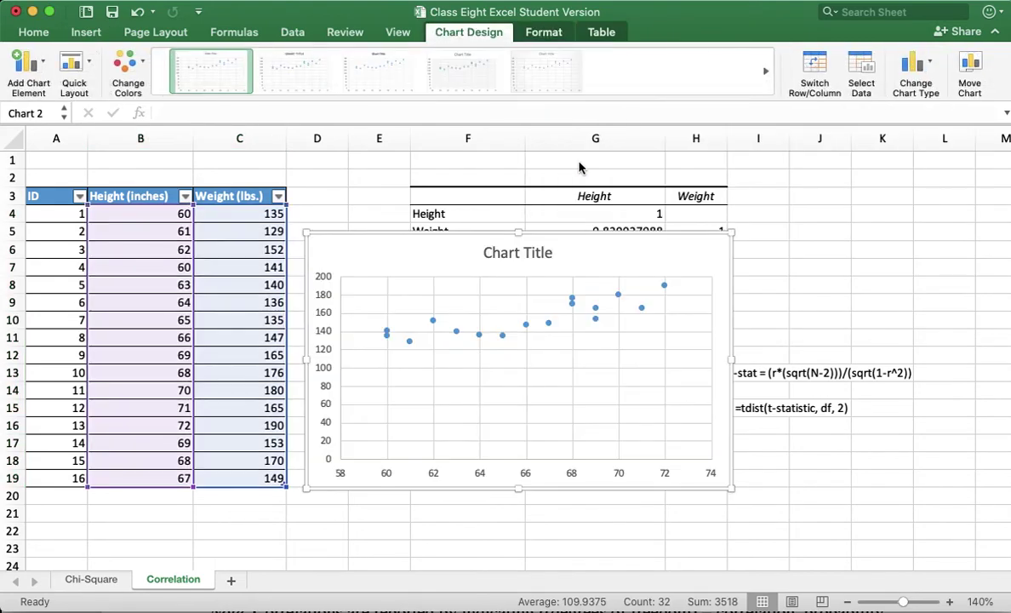
left_click_drag(610, 247, 679, 470)
scroll(682, 474, "down", 5)
scroll(682, 474, "down", 1)
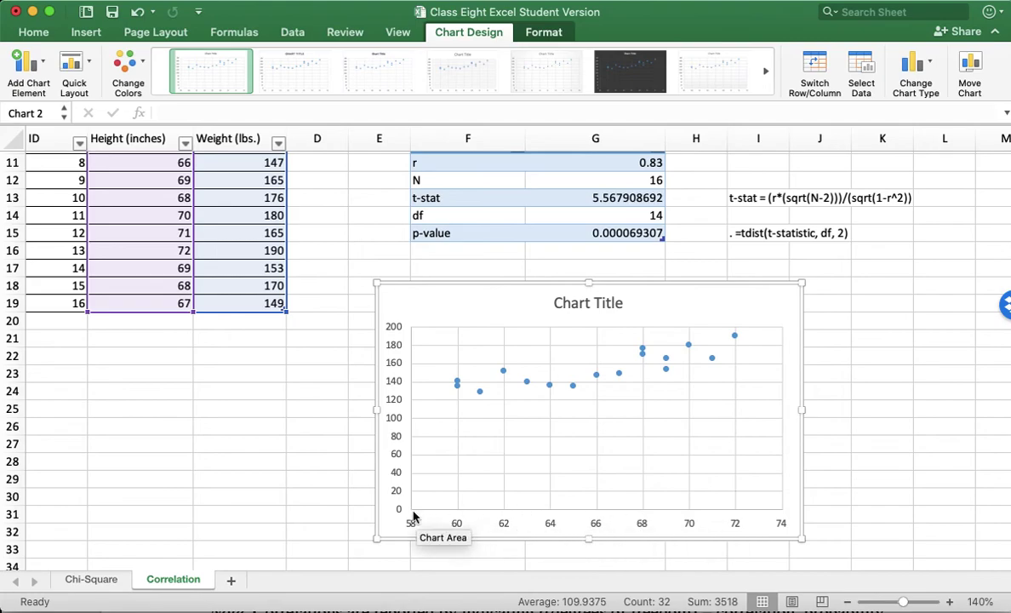
Add a linear trendline to the height and weight scatter plot
mouse_move(477, 401)
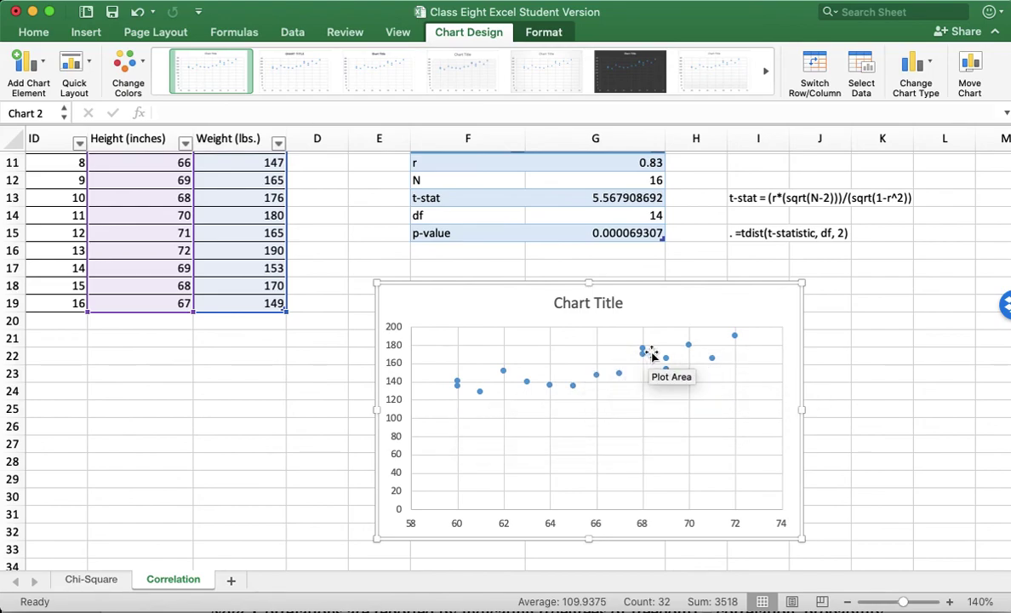
left_click(45, 70)
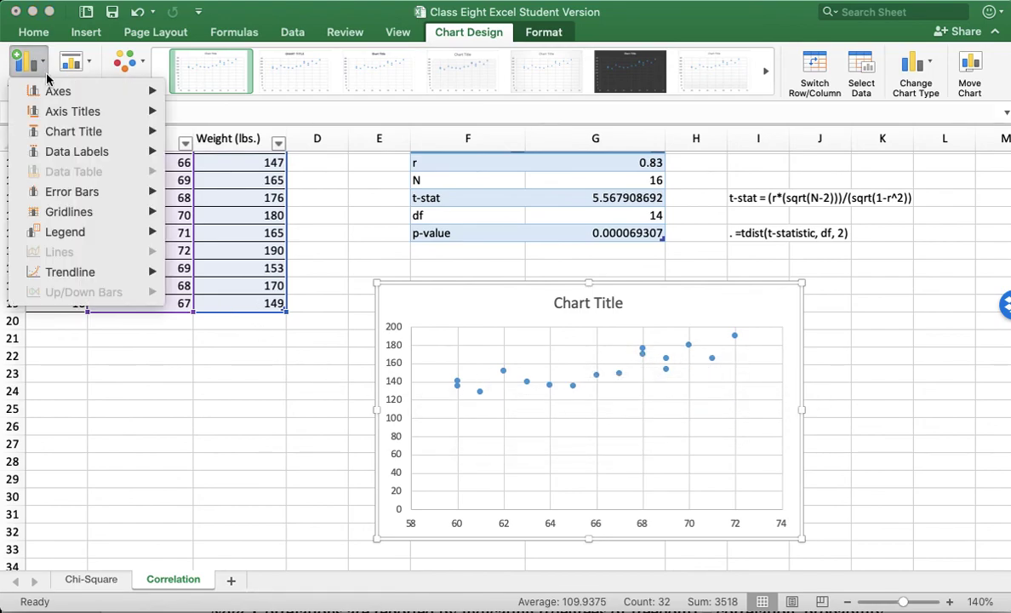
mouse_move(67, 274)
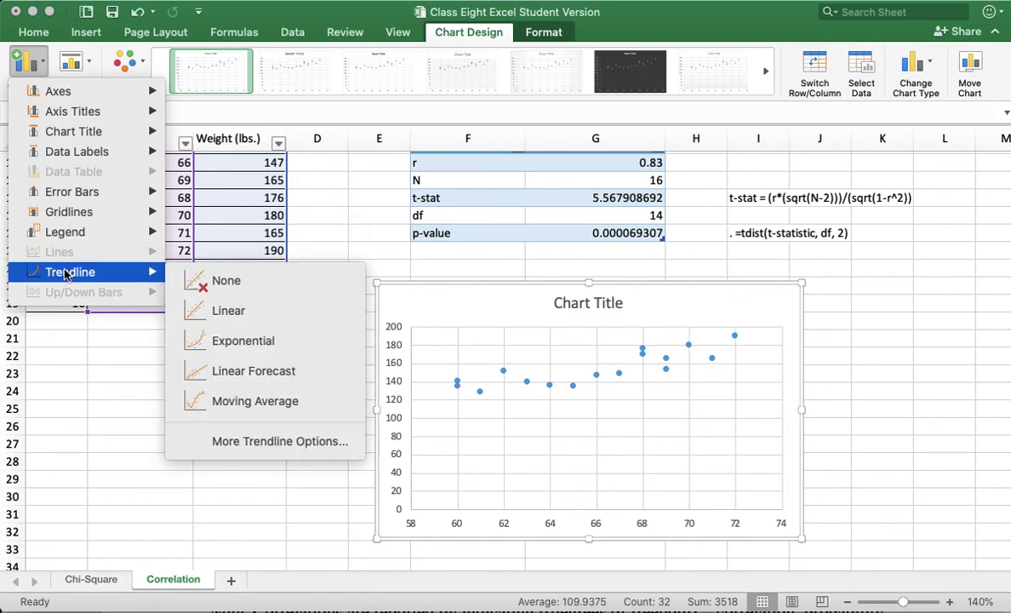
left_click(228, 312)
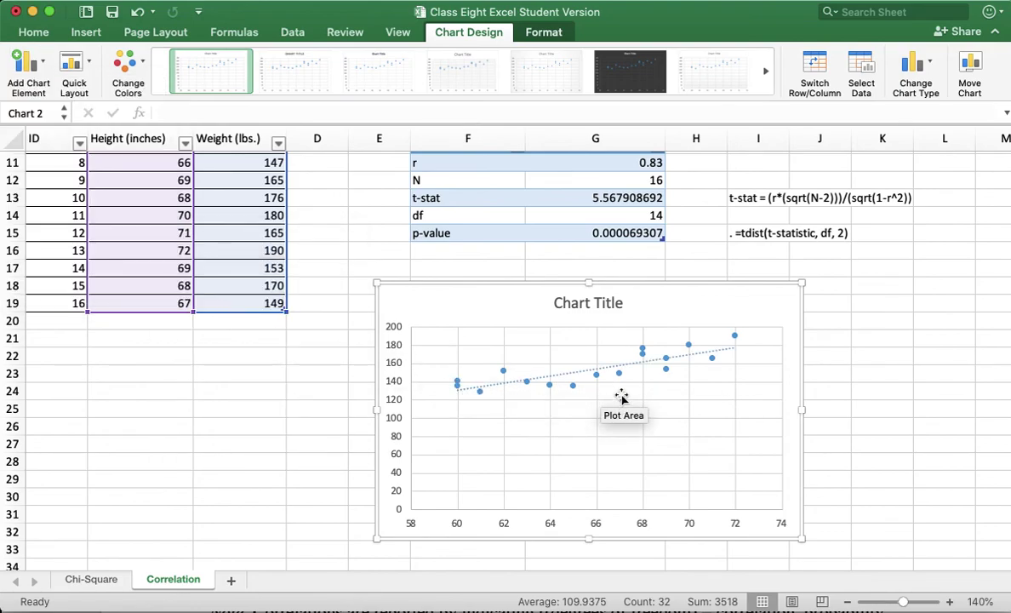